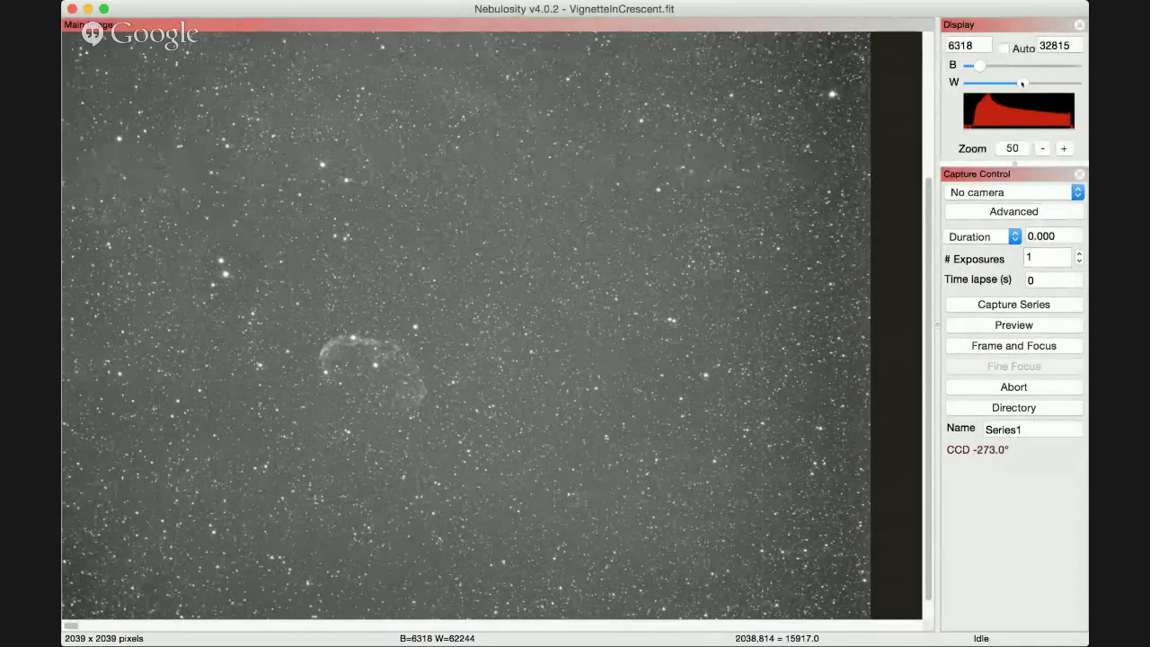
Brighten the first M43 frame by setting the display's black level to 0 and white level to 2105.
mouse_move(1022, 82)
mouse_down()
mouse_move(1010, 82)
mouse_move(1028, 82)
mouse_up()
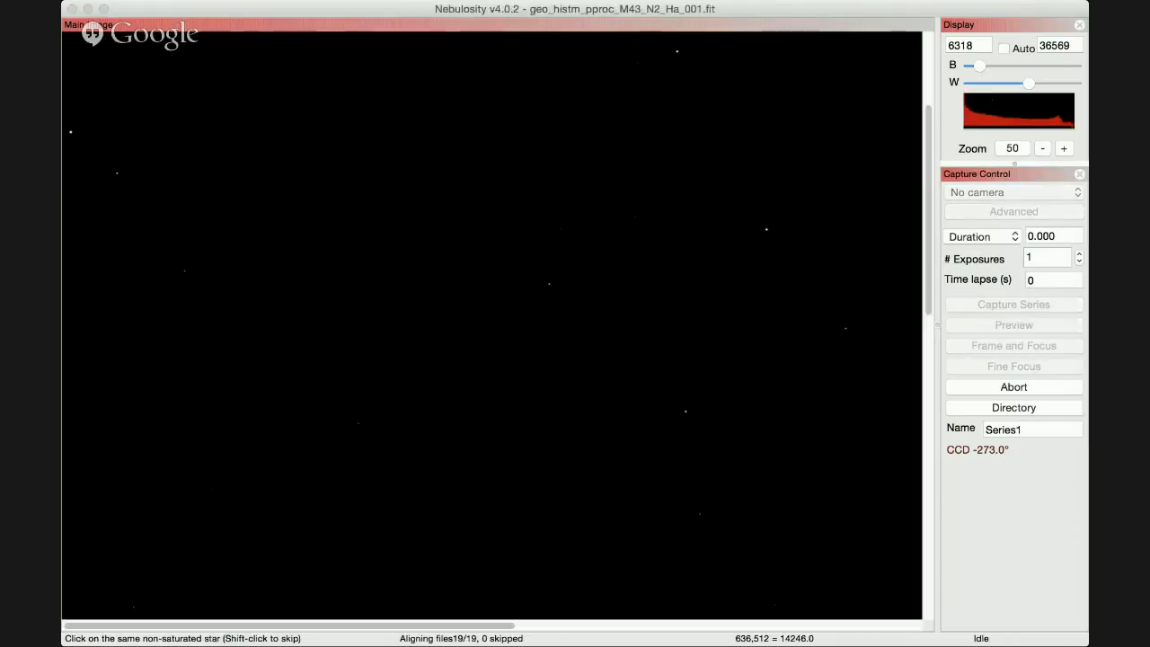
click(725, 8)
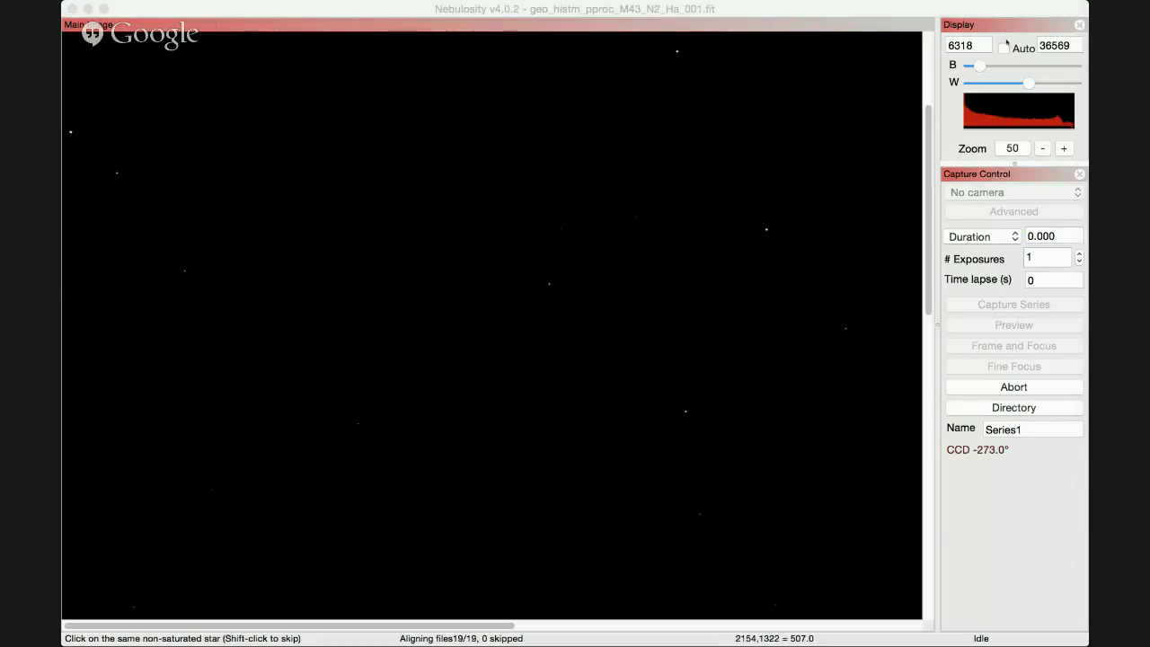
drag(1022, 81, 967, 81)
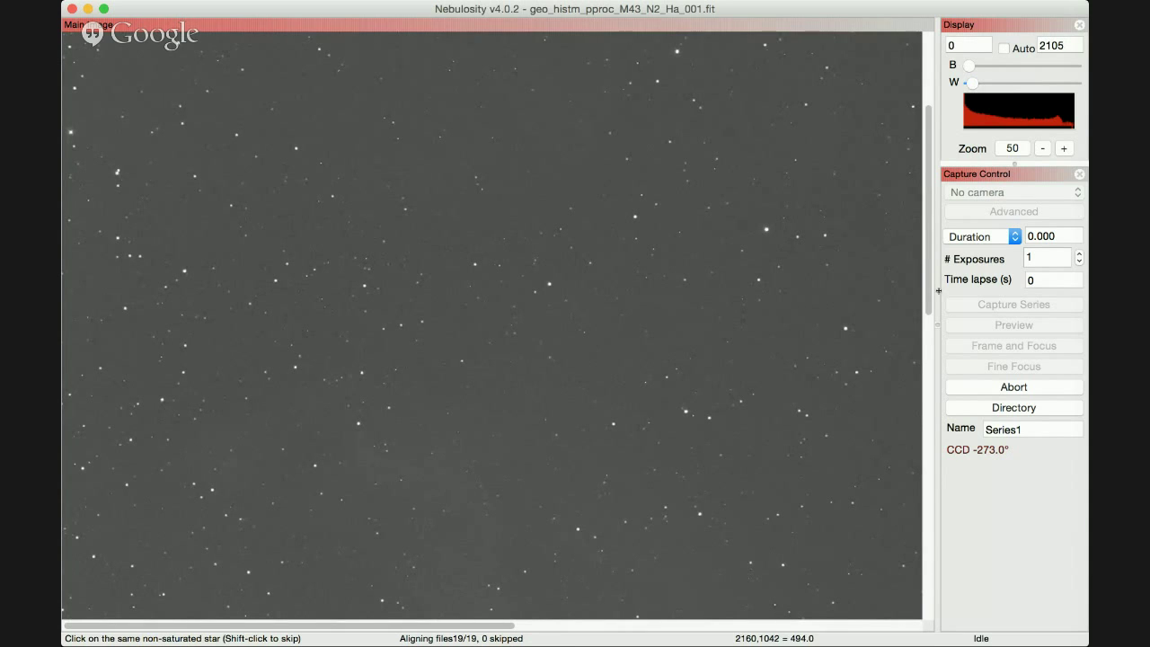
Pick the non-saturated star near the centre of the view, beside the bright nebula, as the alignment star in frame 001.
click(1044, 148)
click(1044, 149)
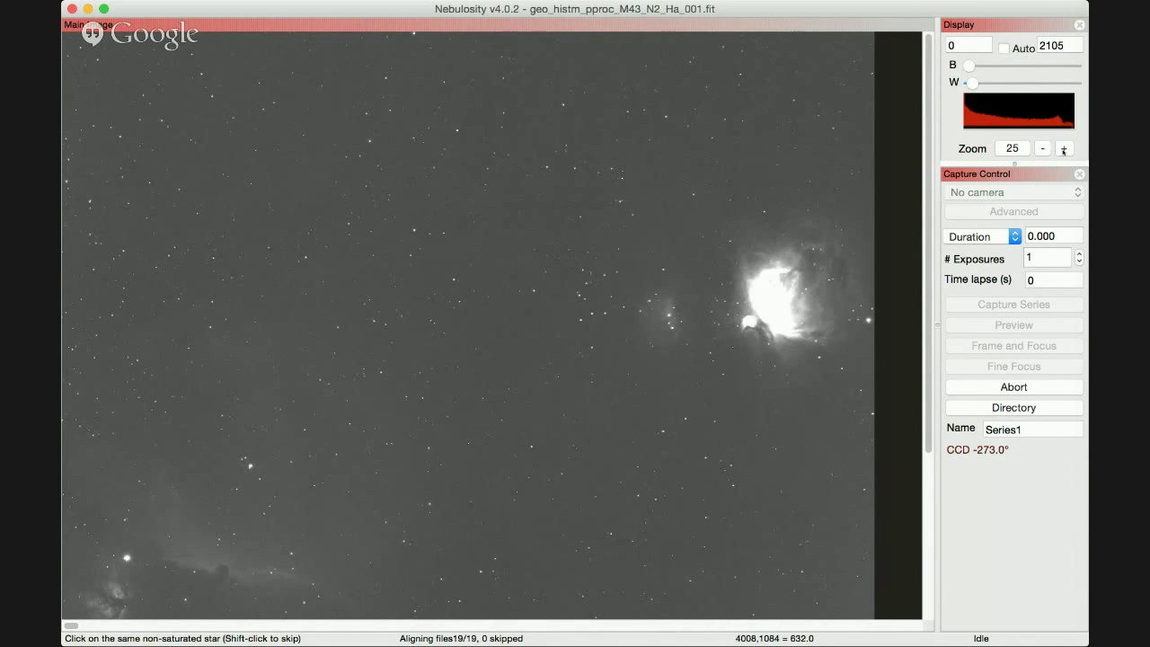
click(1064, 148)
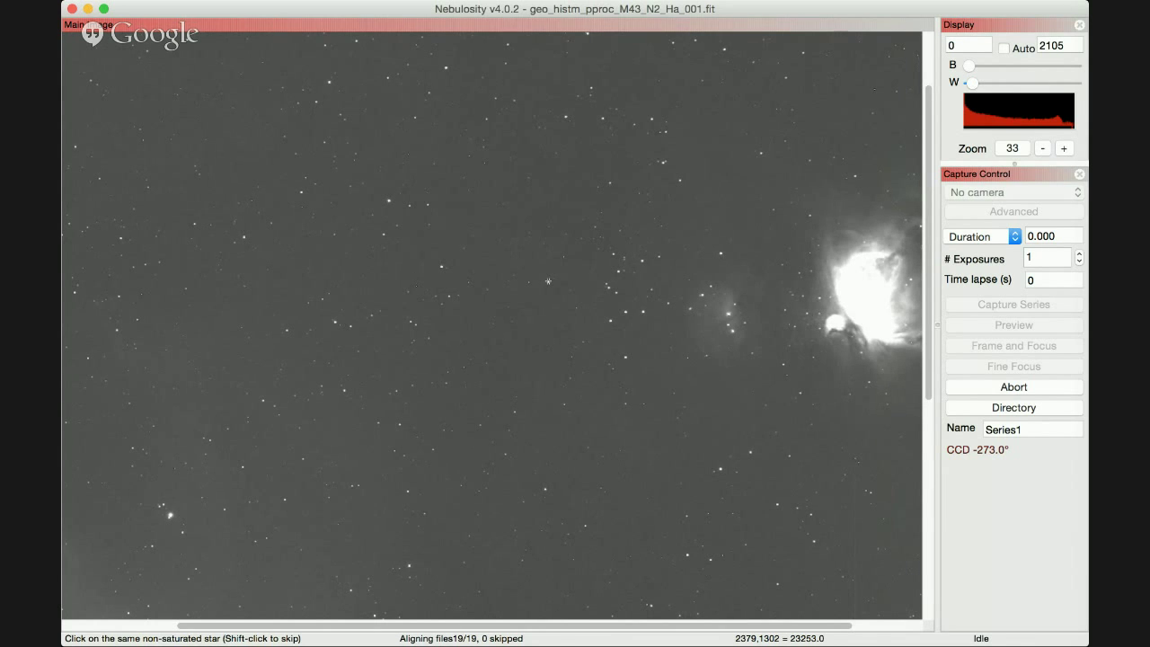
click(548, 282)
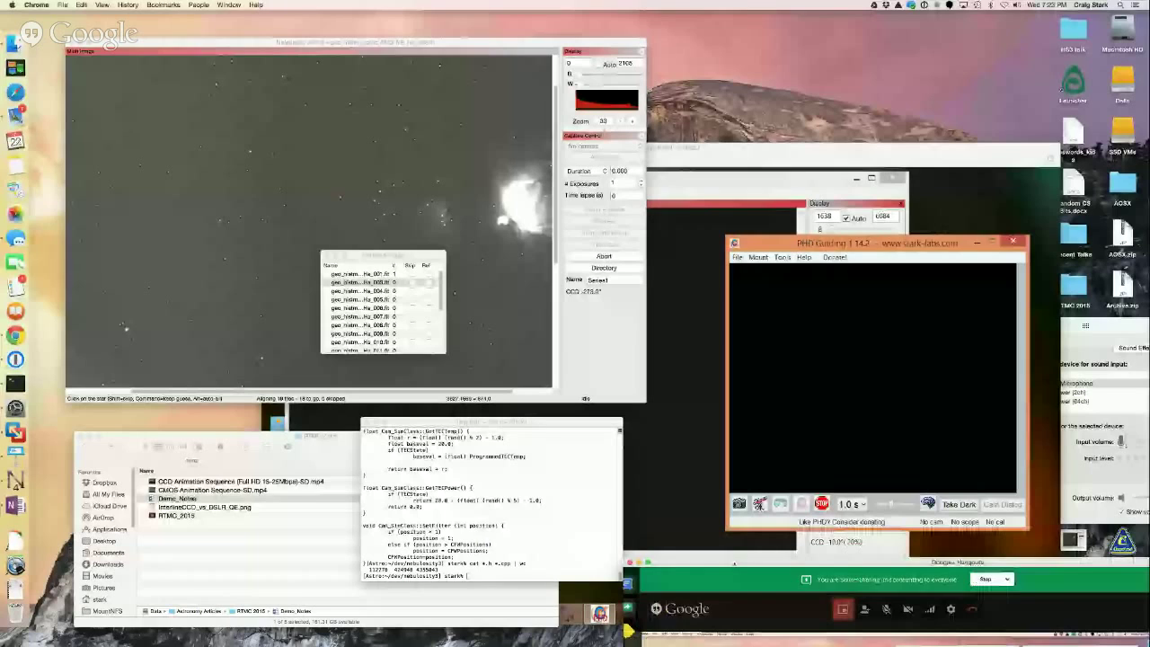
Move the Frames to Align list off the image and mark frame 010 as skipped.
drag(382, 255, 309, 243)
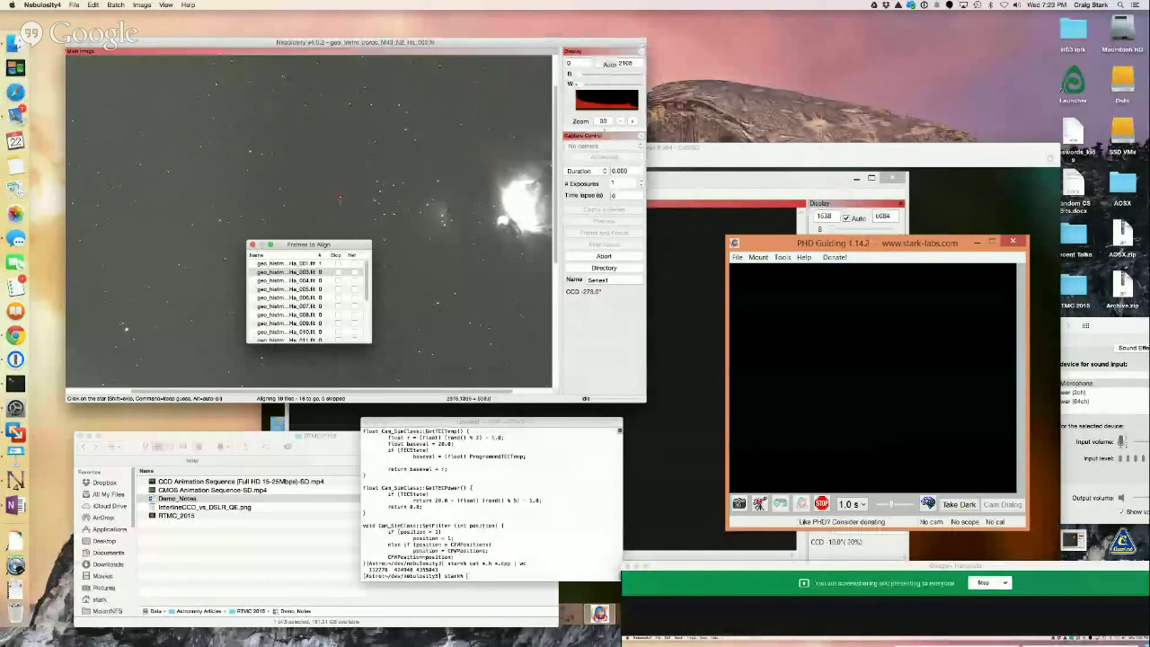
drag(310, 244, 568, 261)
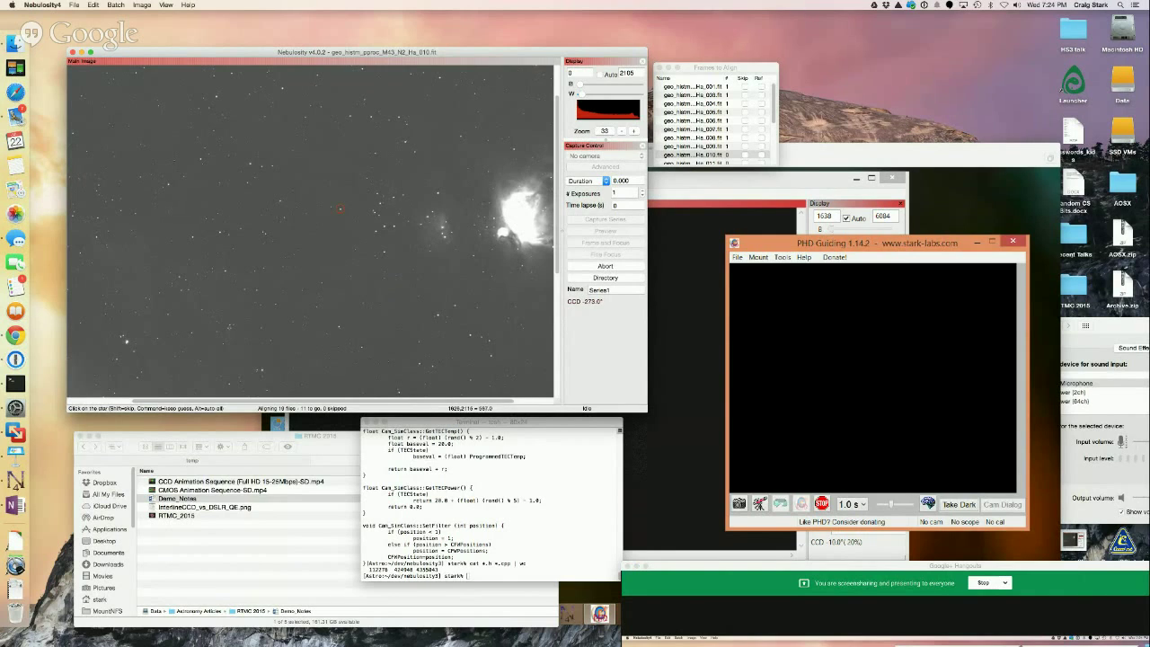
click(340, 209)
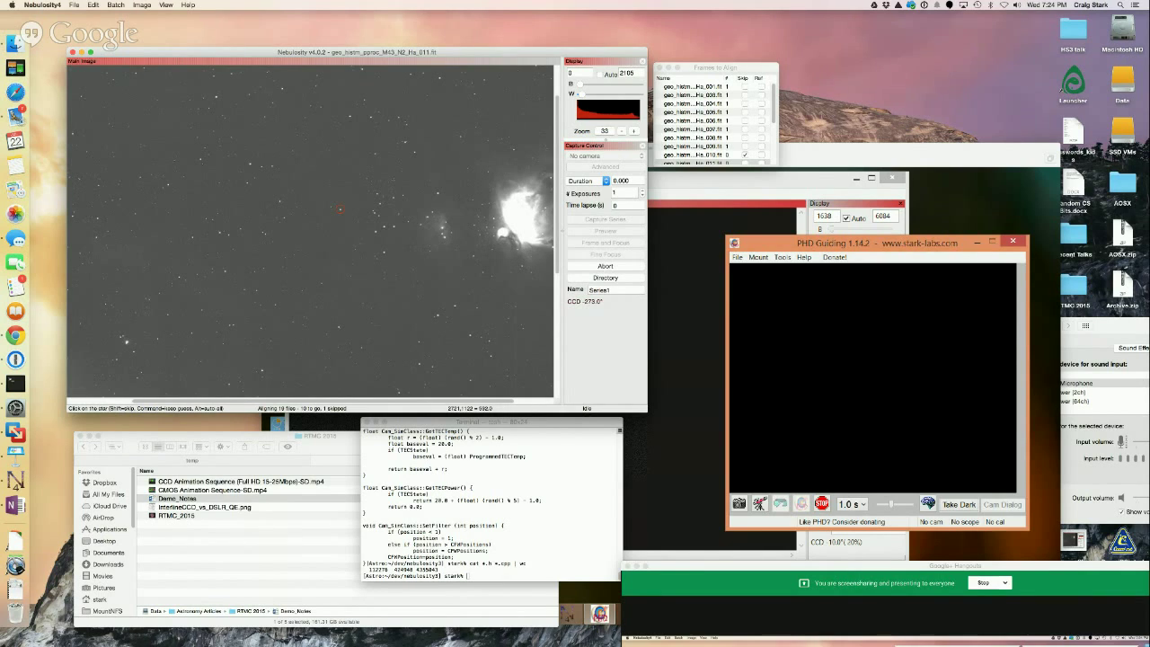
Enlarge the Frames to Align list to show every frame, and mark the alignment star in frames 011 and 012.
drag(714, 67, 458, 130)
drag(522, 229, 537, 331)
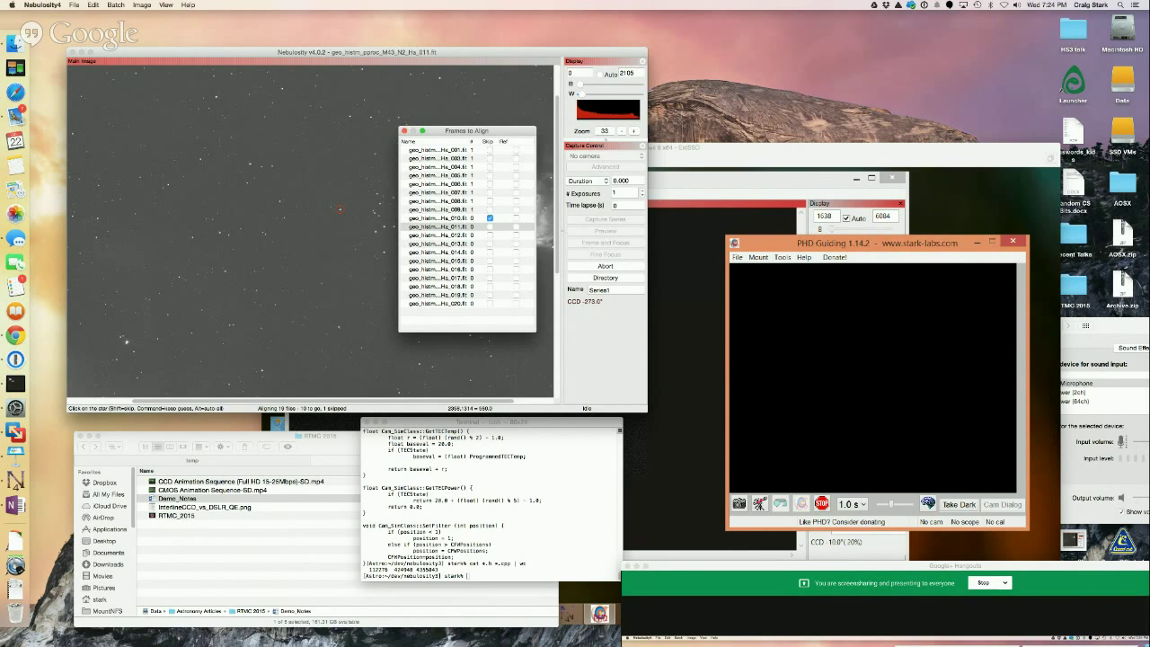
drag(475, 131, 690, 71)
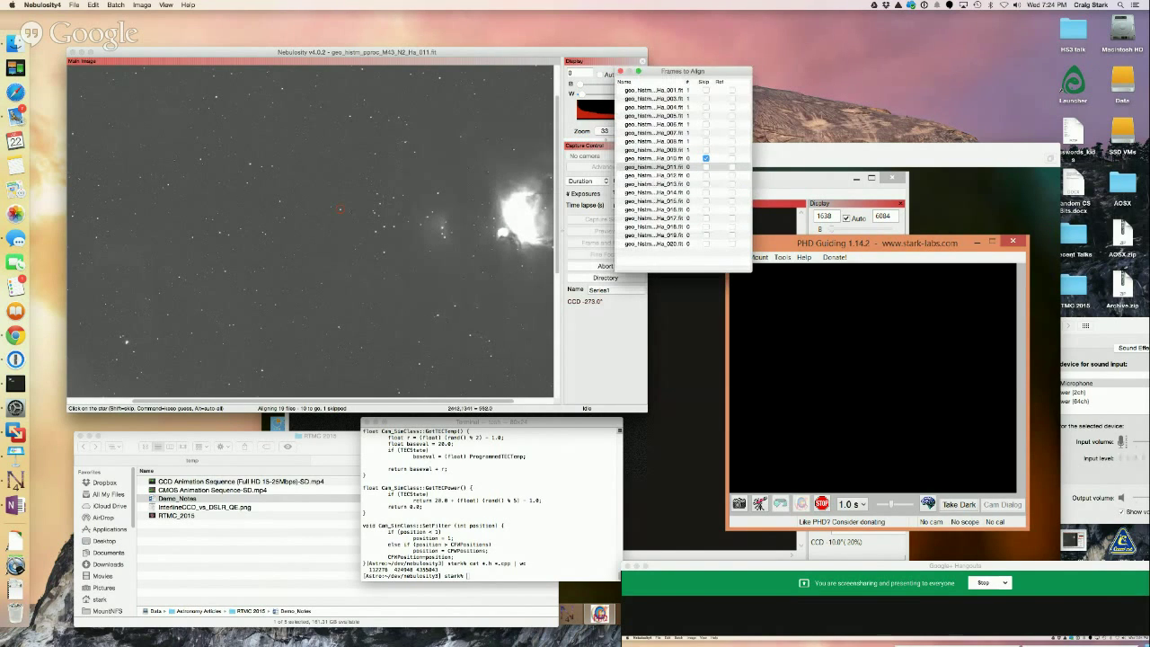
click(340, 209)
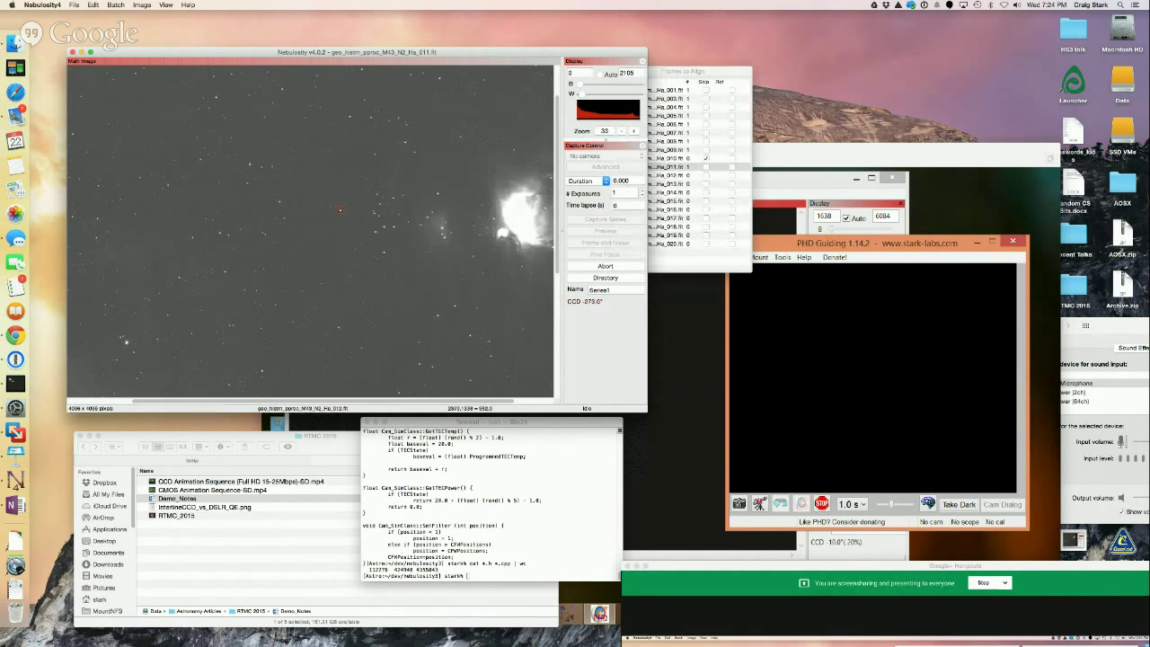
click(340, 210)
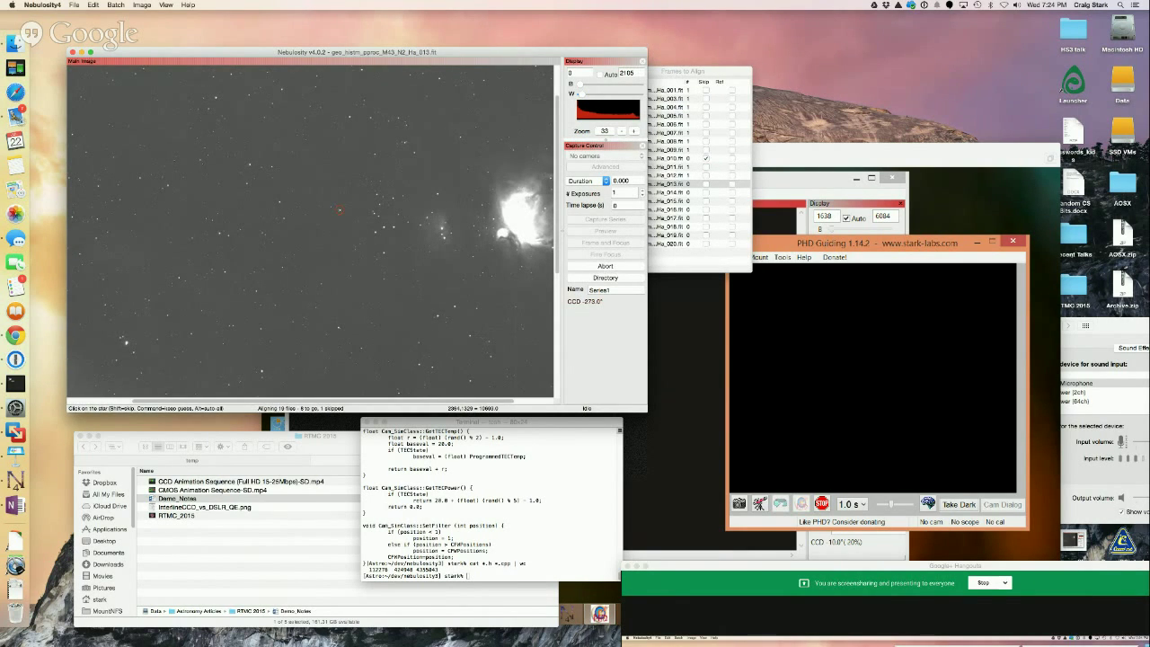
Skip frame 013 and clear its skip mark again in the Frames to Align list.
shift+click(340, 210)
drag(683, 71, 474, 127)
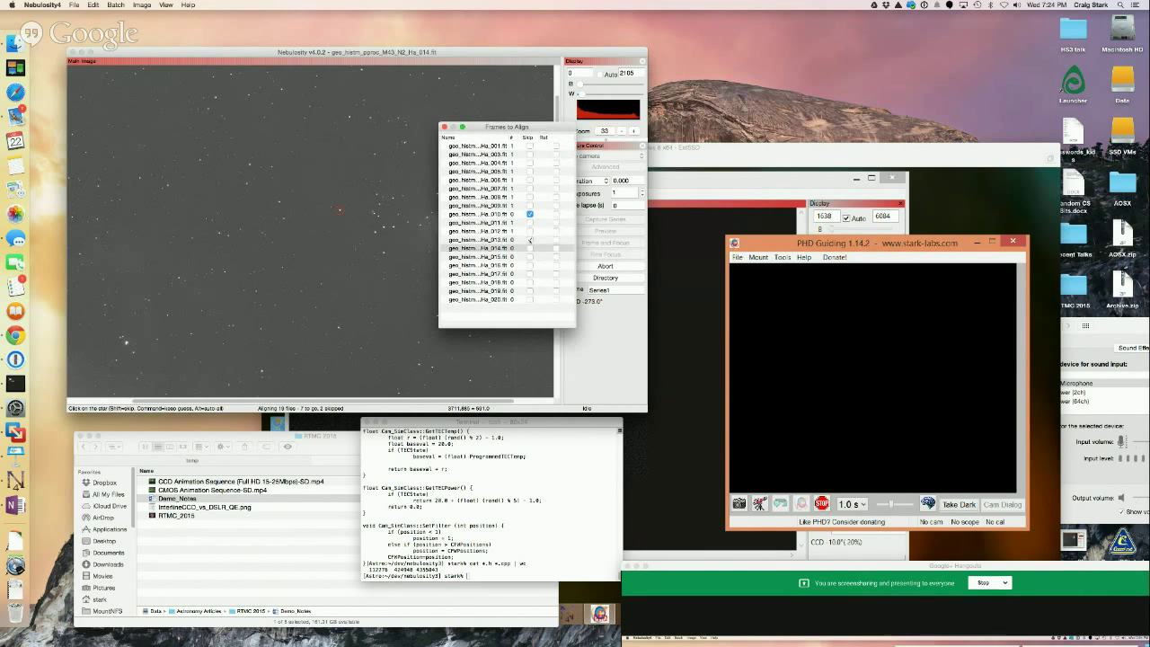
click(530, 240)
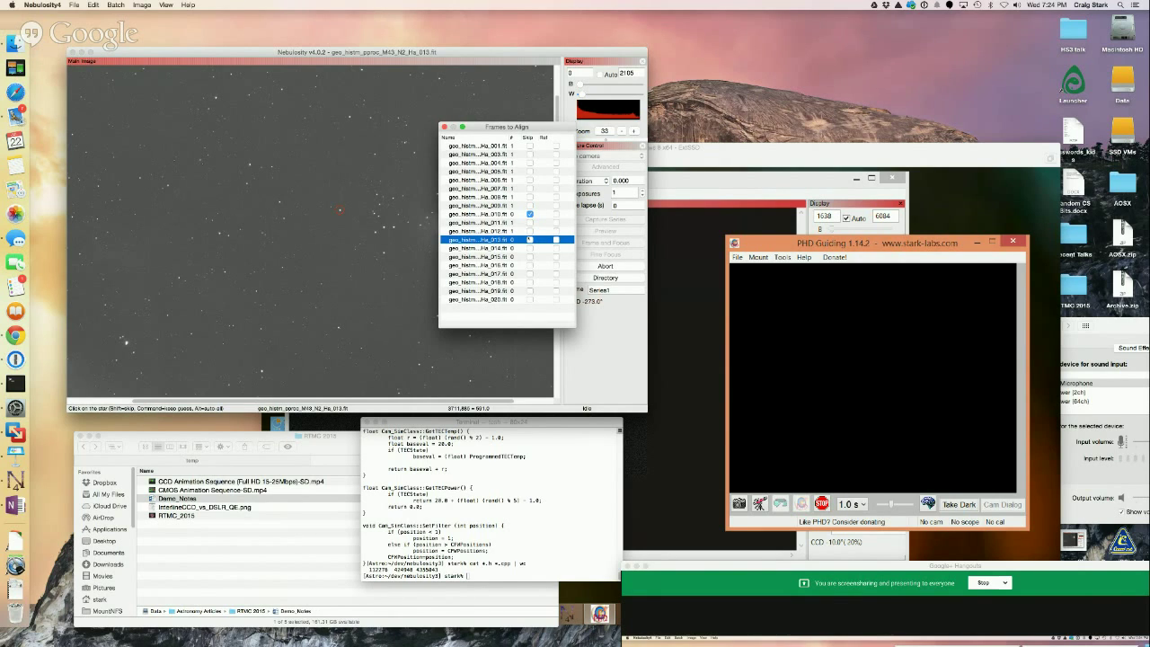
Review the already marked frames around 006 to 009 and set frame 006 as the alignment reference.
click(501, 188)
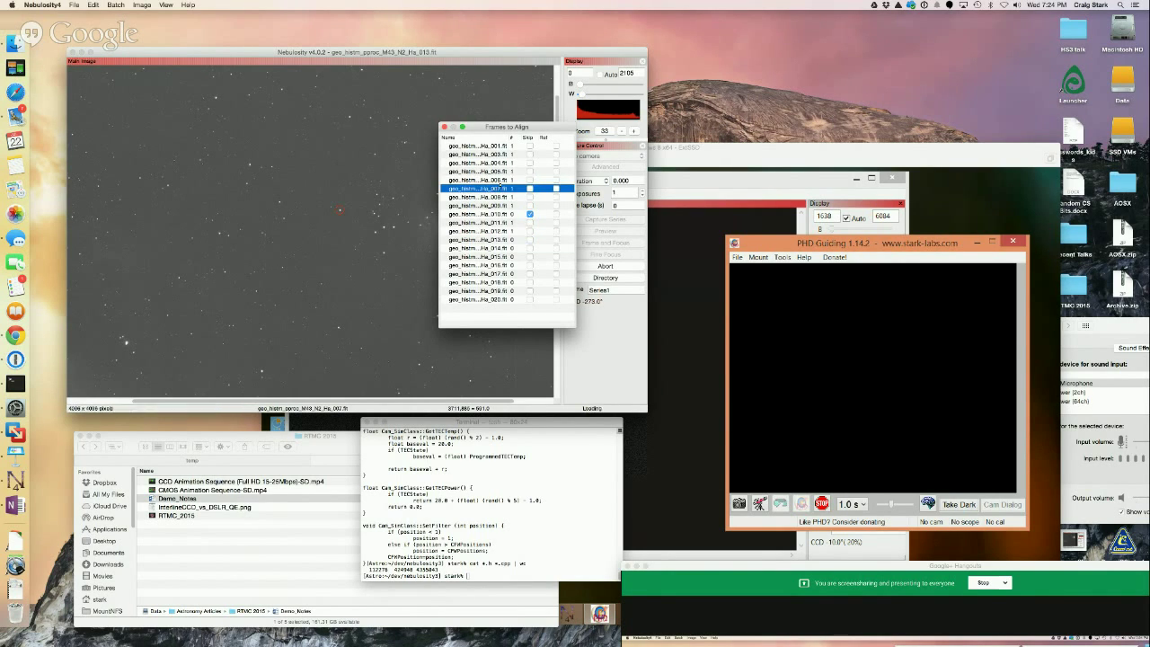
key(Down)
key(Down)
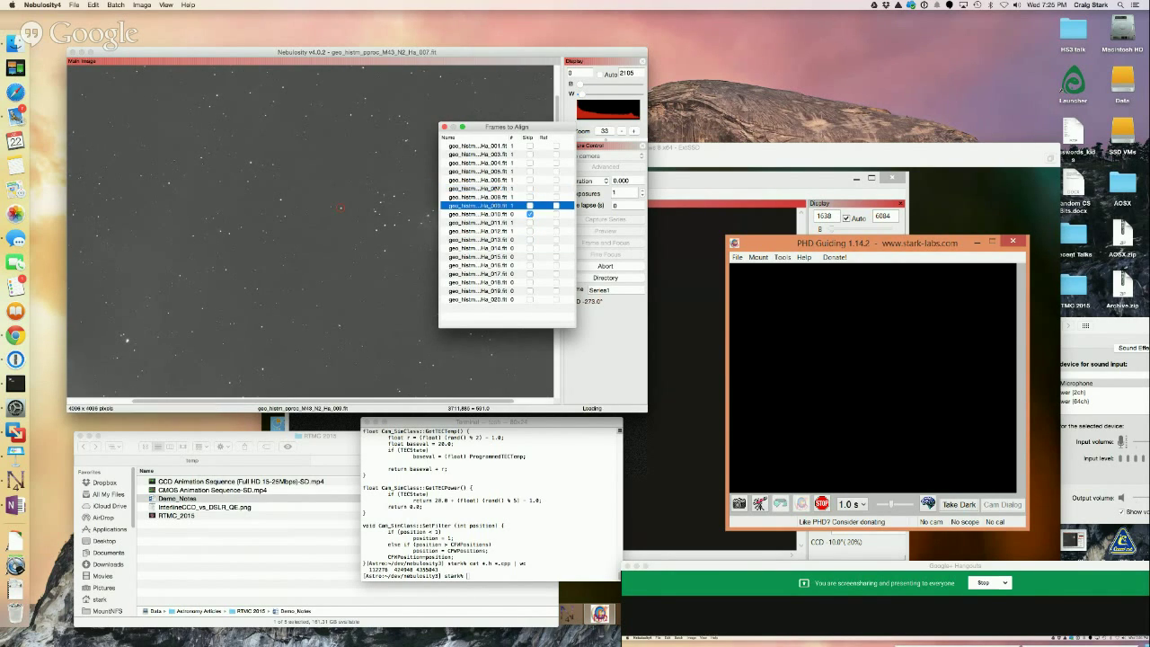
key(Up)
key(Up)
key(Up)
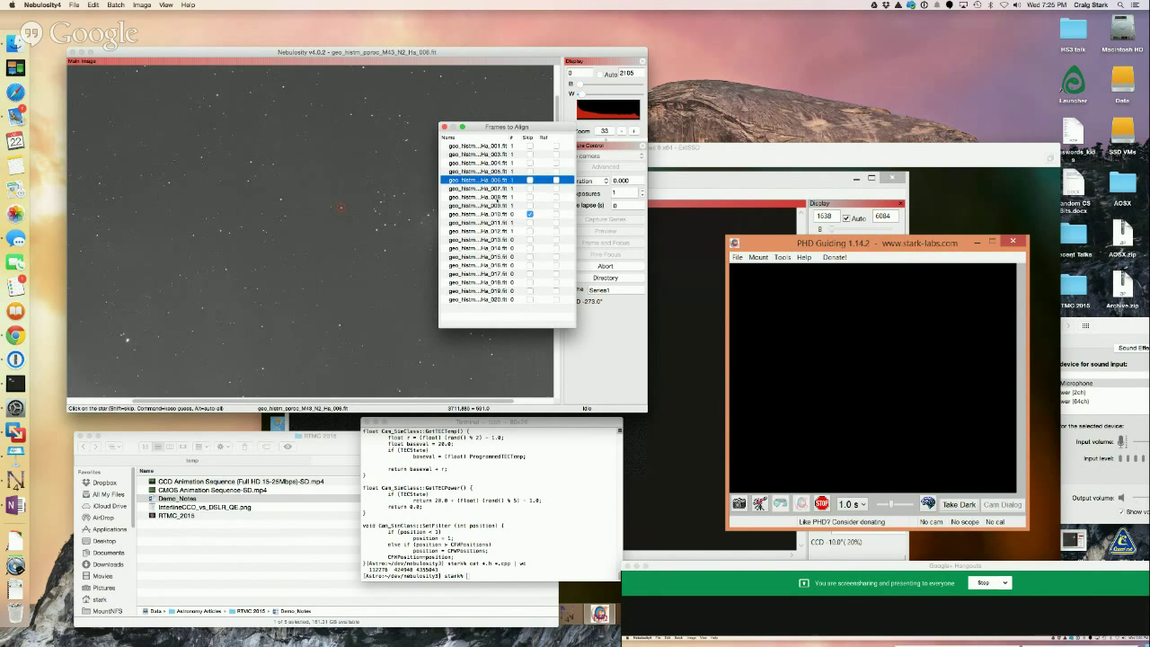
click(497, 197)
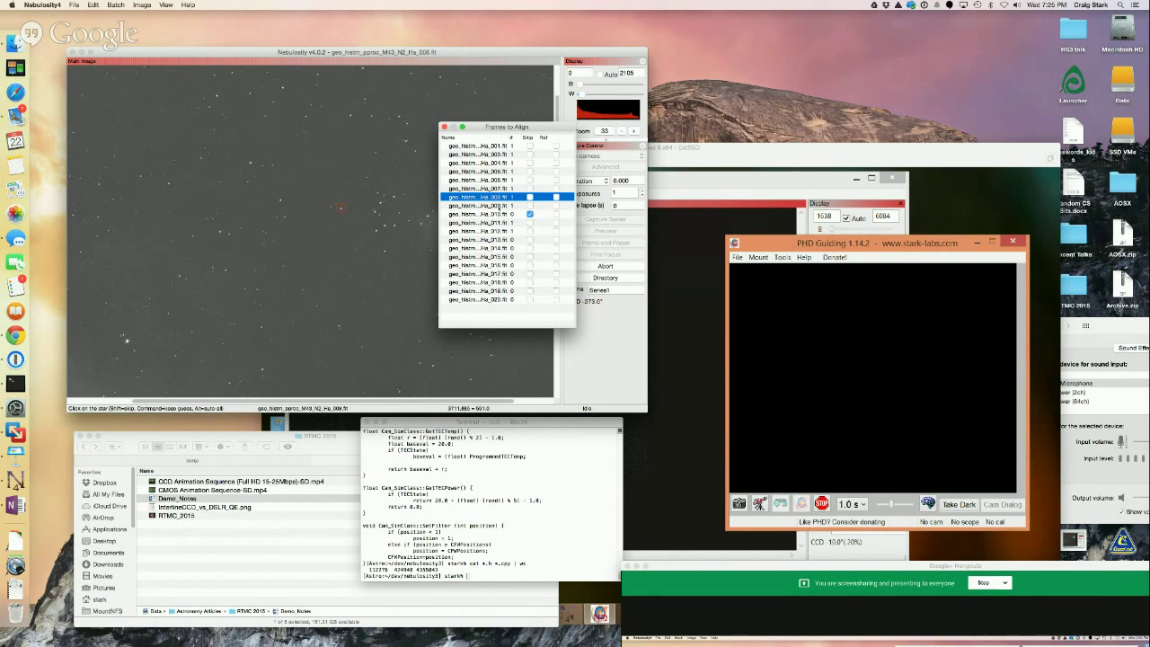
key(Up)
key(Up)
key(Up)
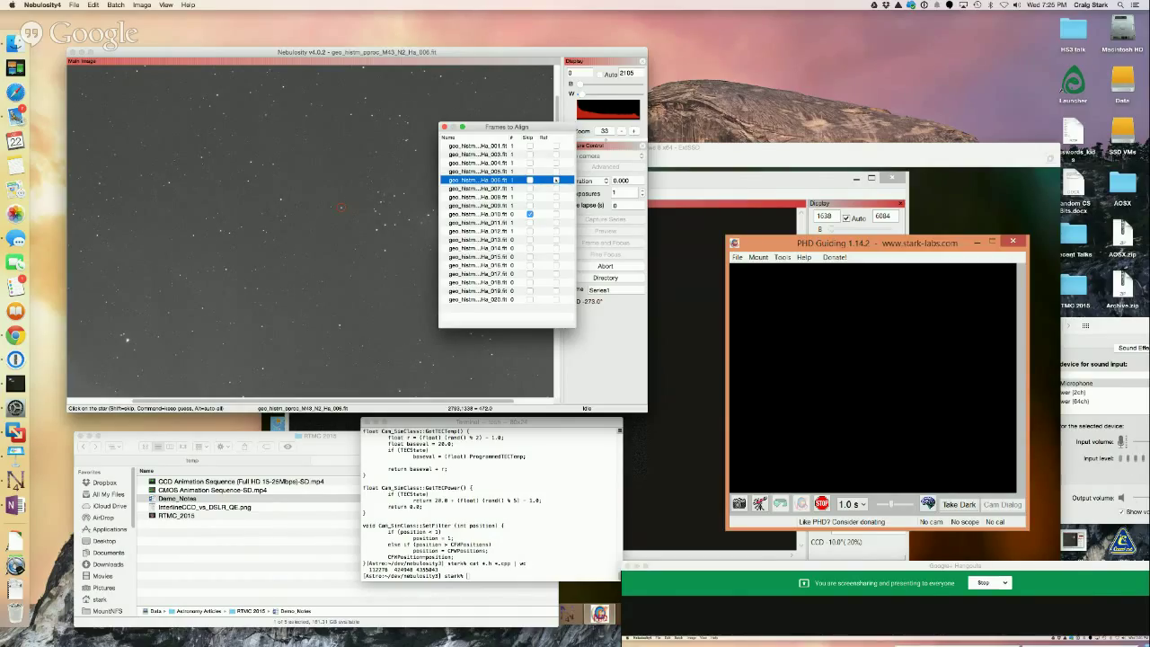
click(556, 180)
Align the remaining frames automatically starting from frame 013 and save the stack as avg_stack_v0.
click(476, 240)
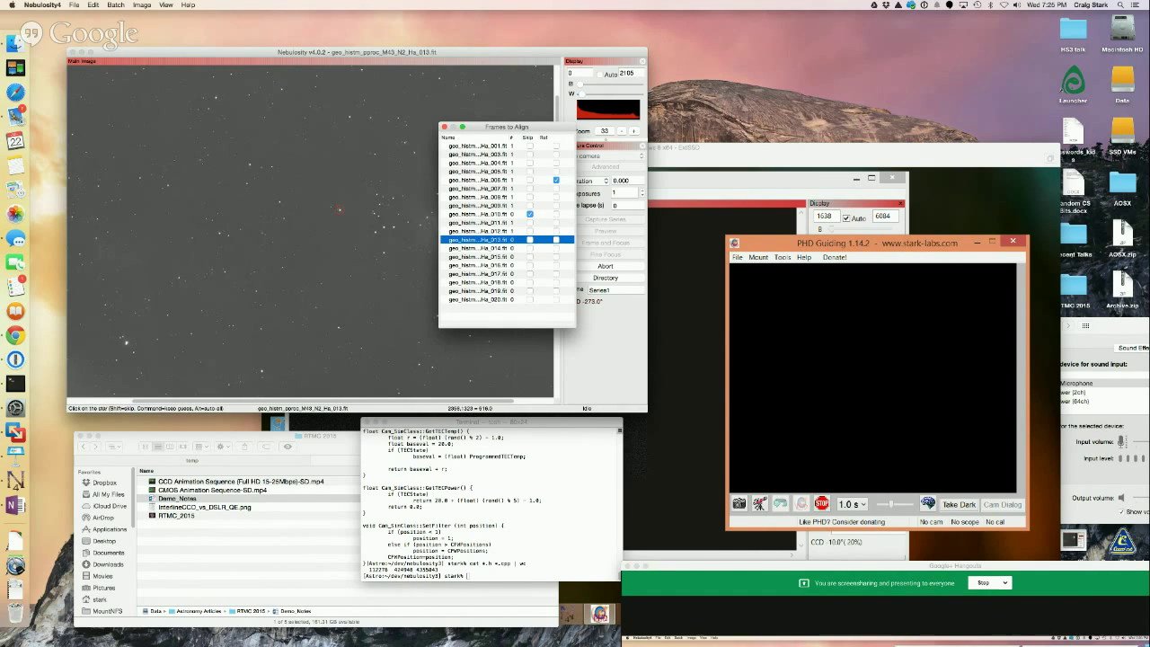
alt+click(340, 209)
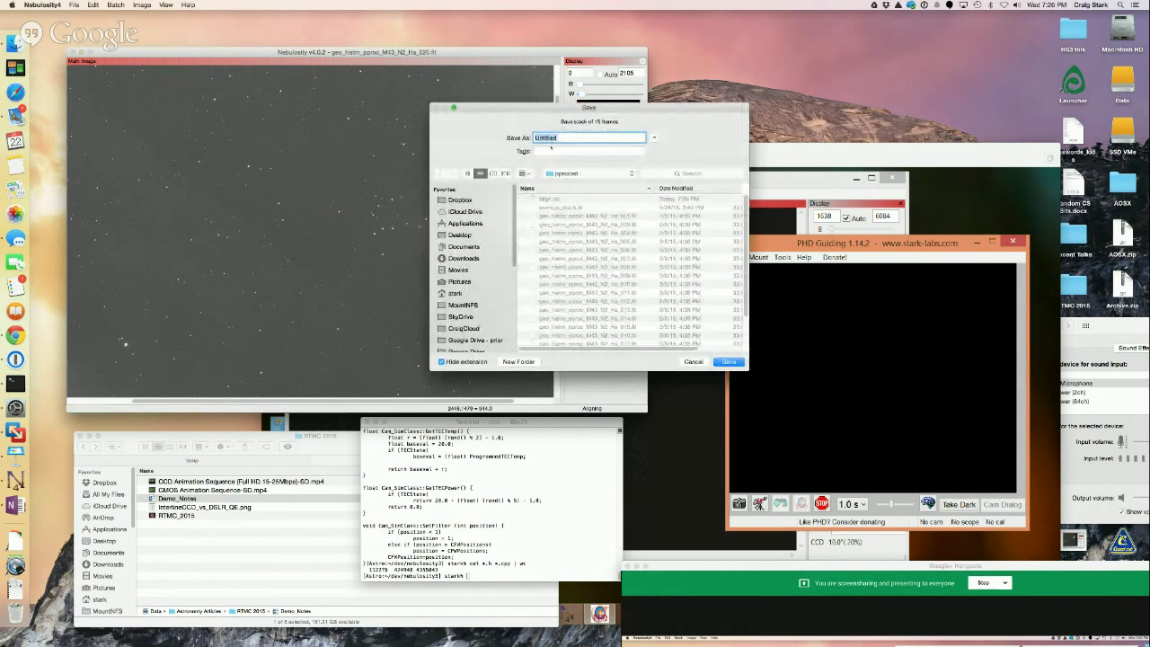
text(avg_stack_v0)
key(Return)
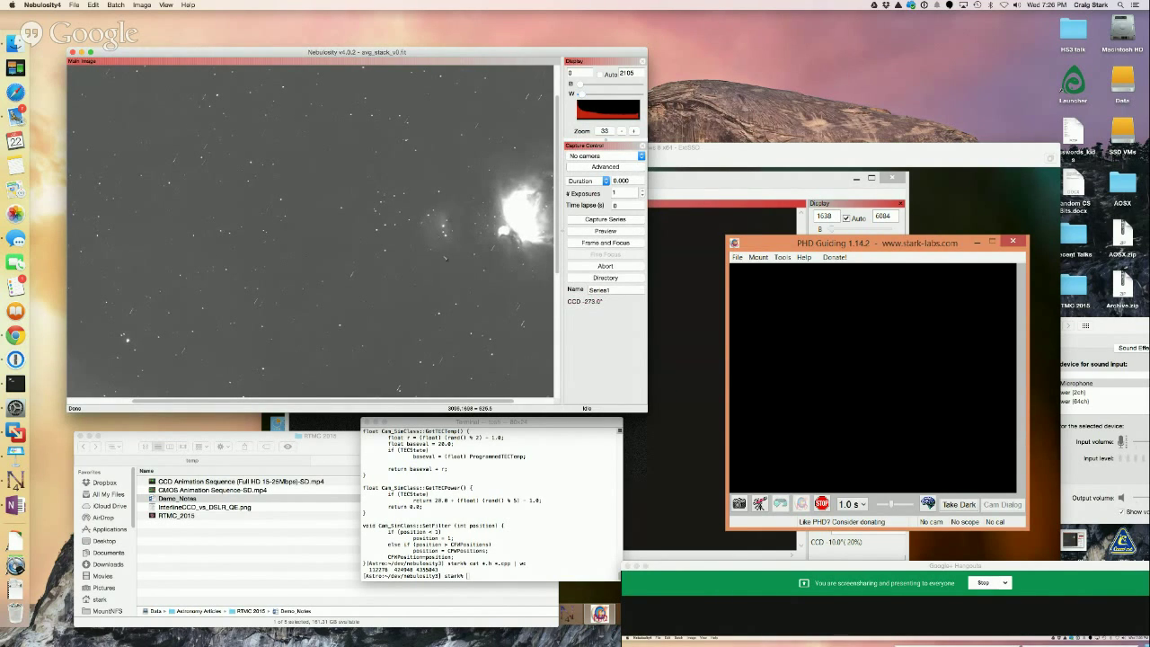
Open the Alignment / Stacking settings that cover all alignment and stacking methods.
click(719, 568)
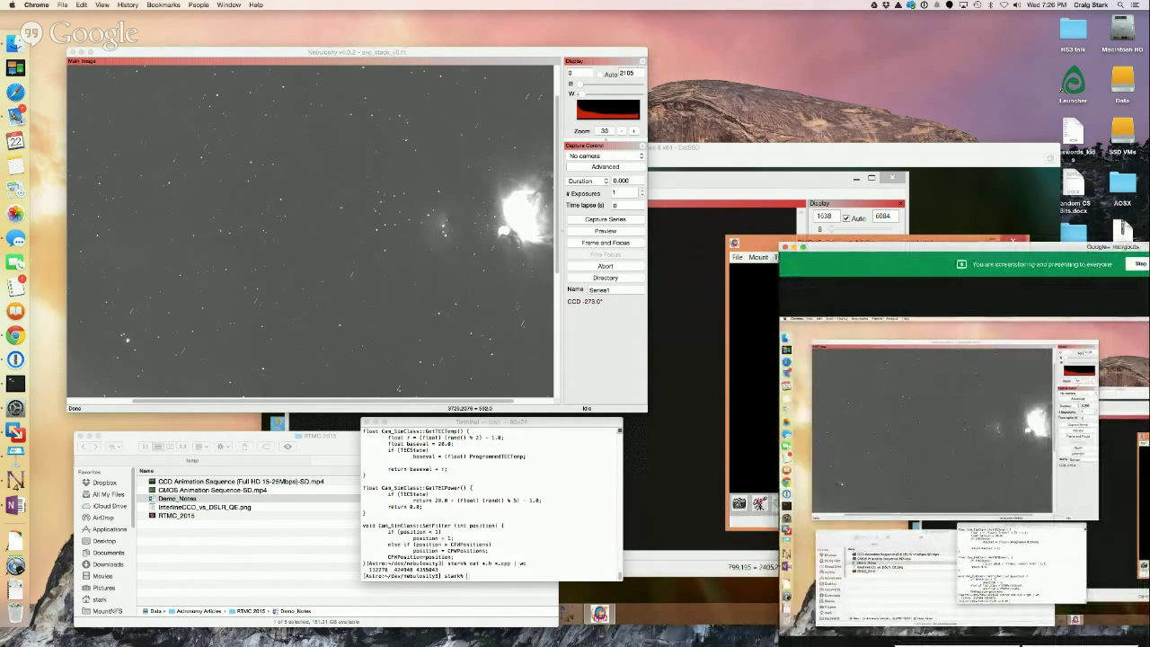
mouse_move(1022, 645)
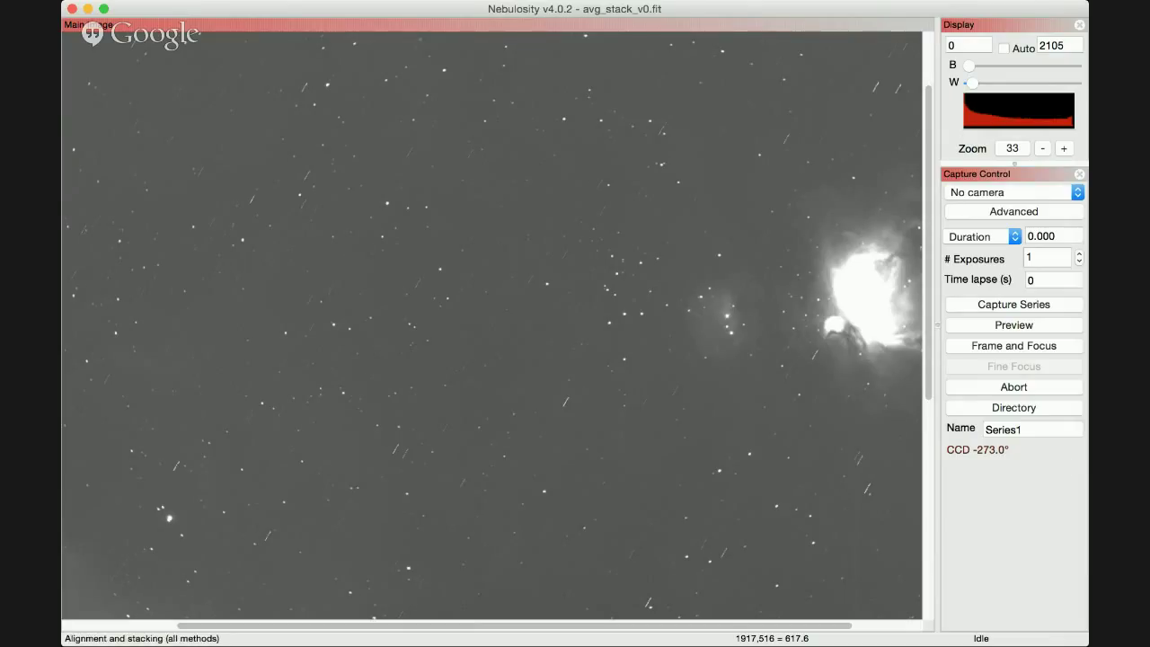
click(184, 79)
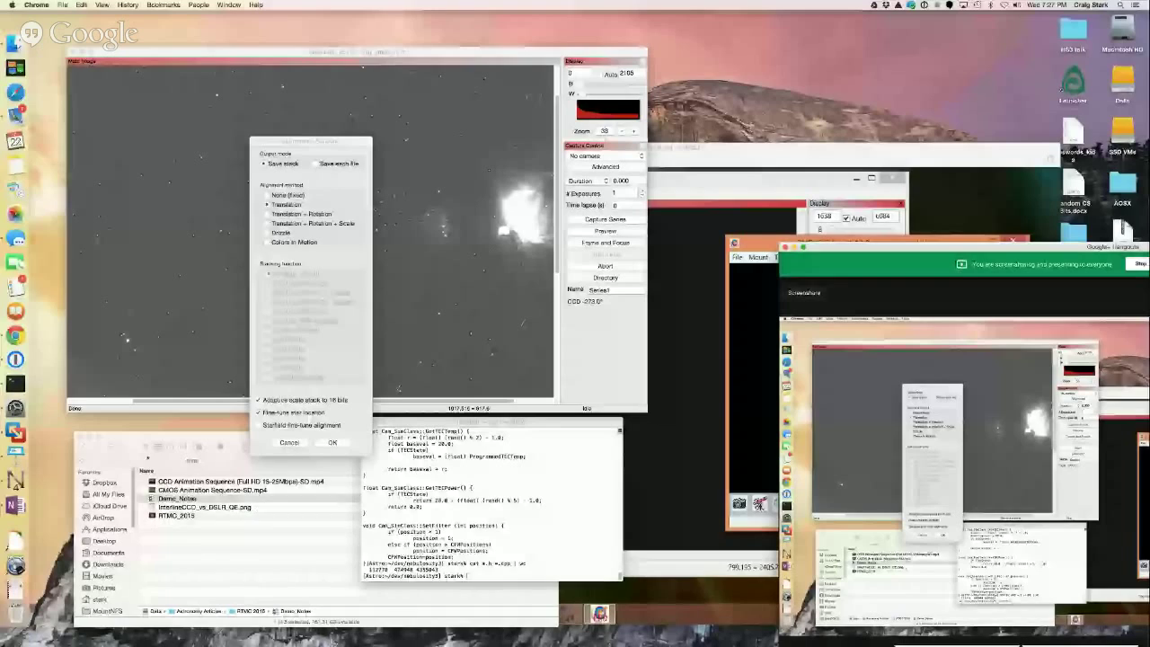
Switch to Keynote and show the slide on outlier rejection of cosmic rays and planes.
click(16, 457)
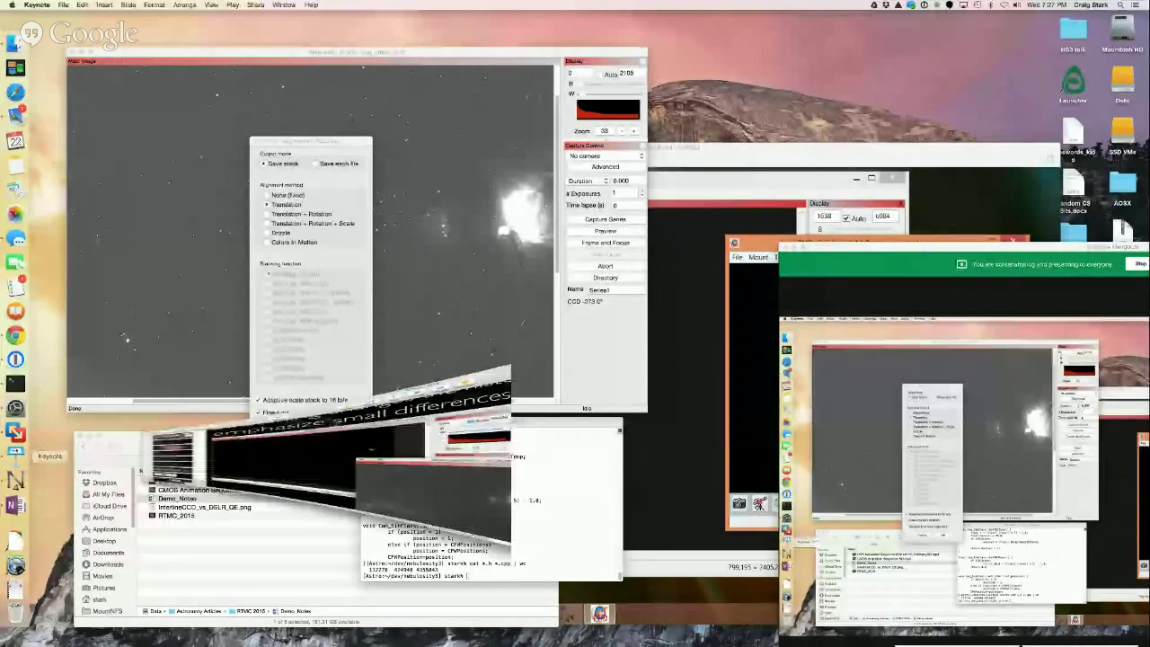
key(Down)
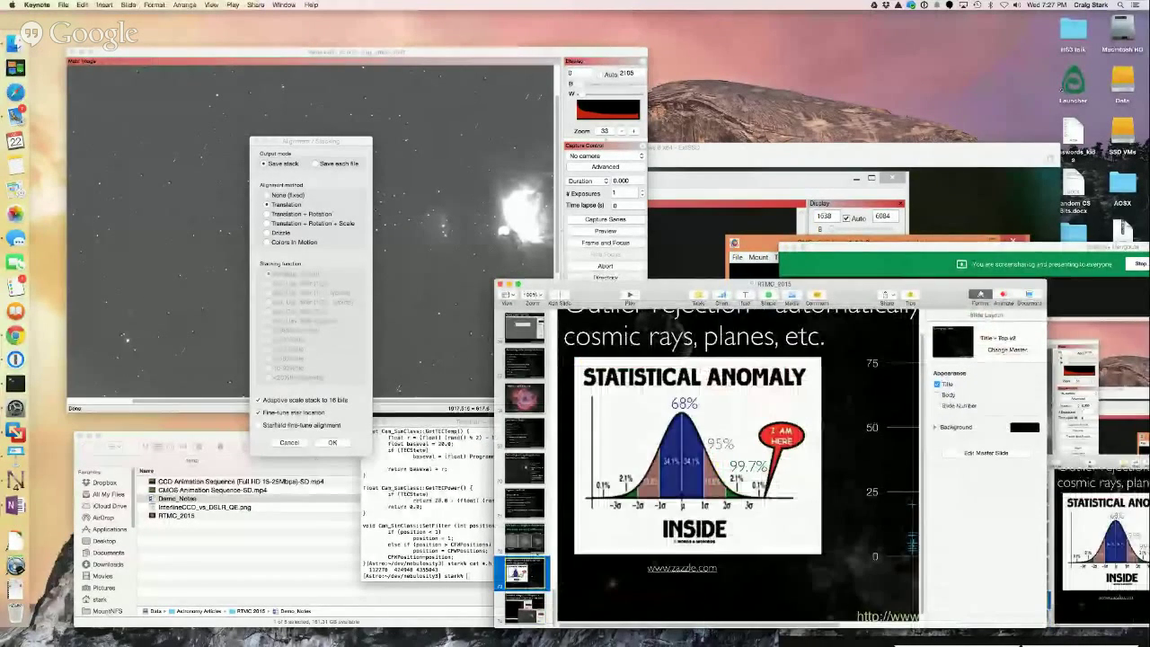
key(alt+super+p)
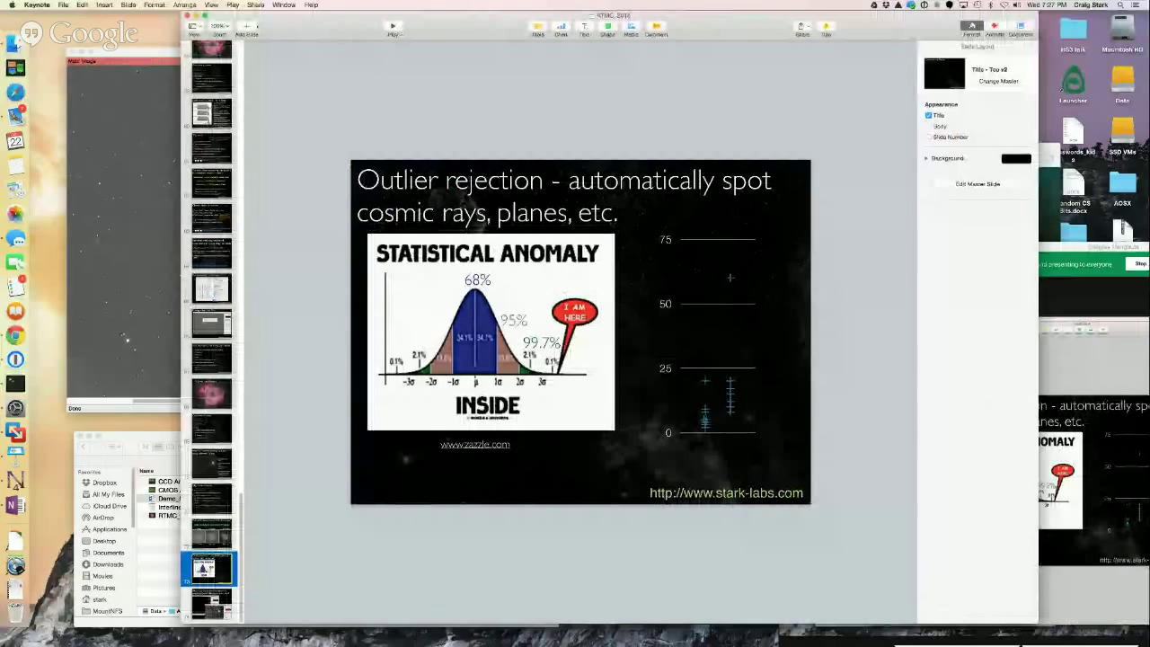
click(219, 25)
click(226, 78)
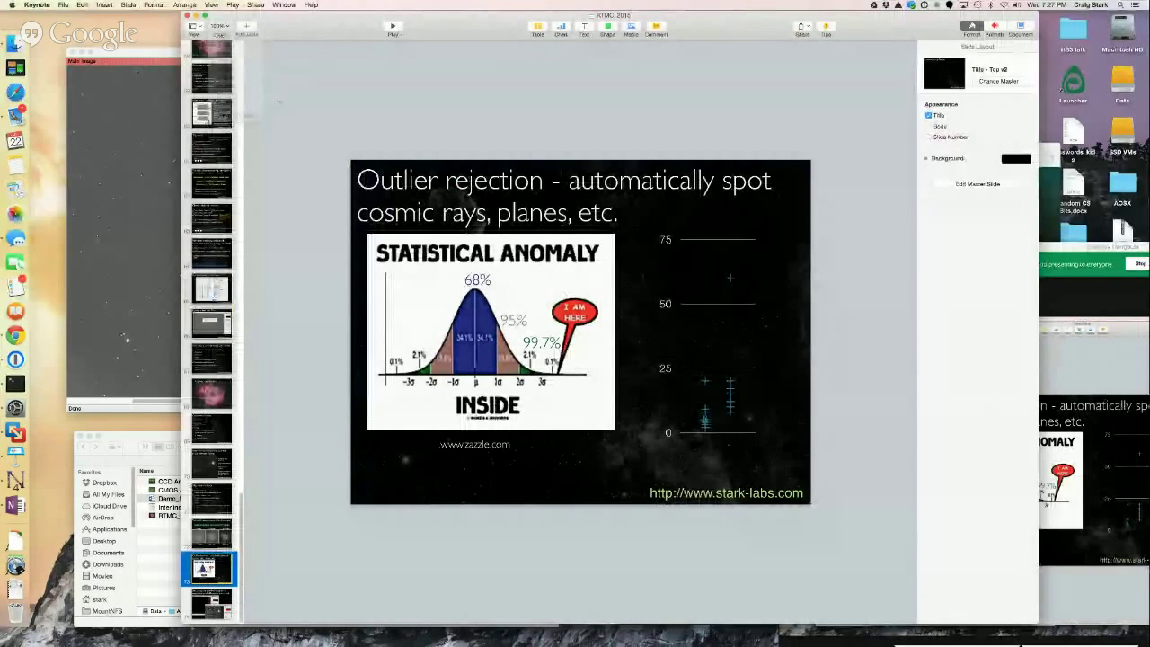
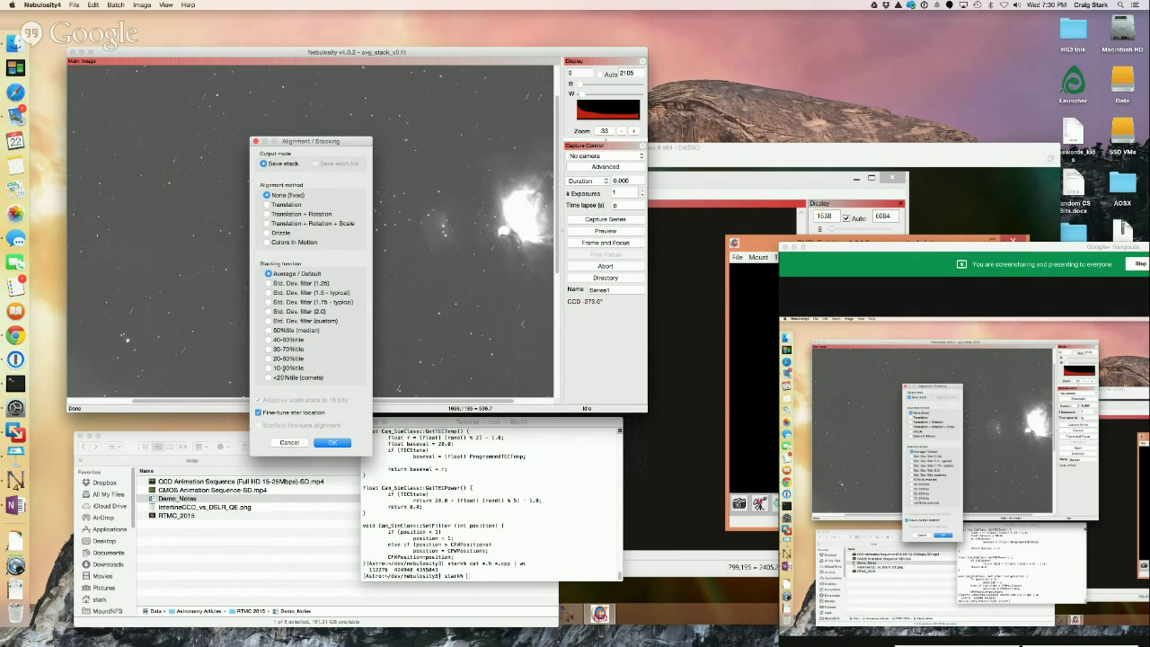
Compare the percentile stacking functions, choose 20-80%tile and confirm the Alignment / Stacking settings.
click(267, 358)
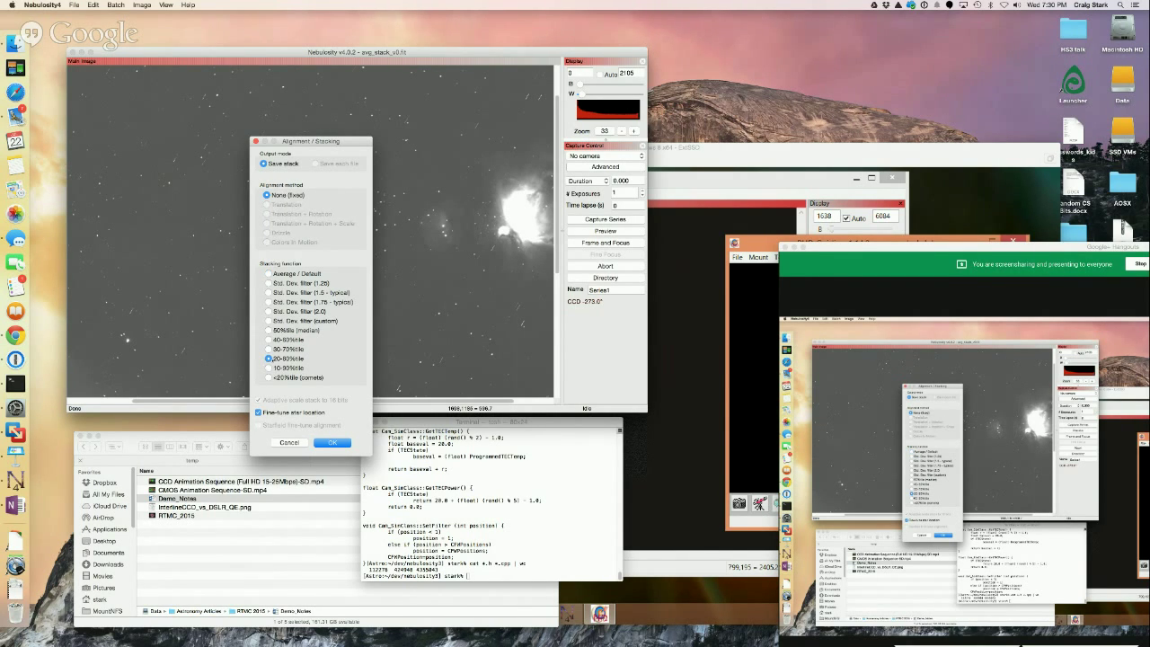
click(267, 349)
click(267, 339)
click(269, 330)
click(268, 368)
click(268, 358)
click(345, 444)
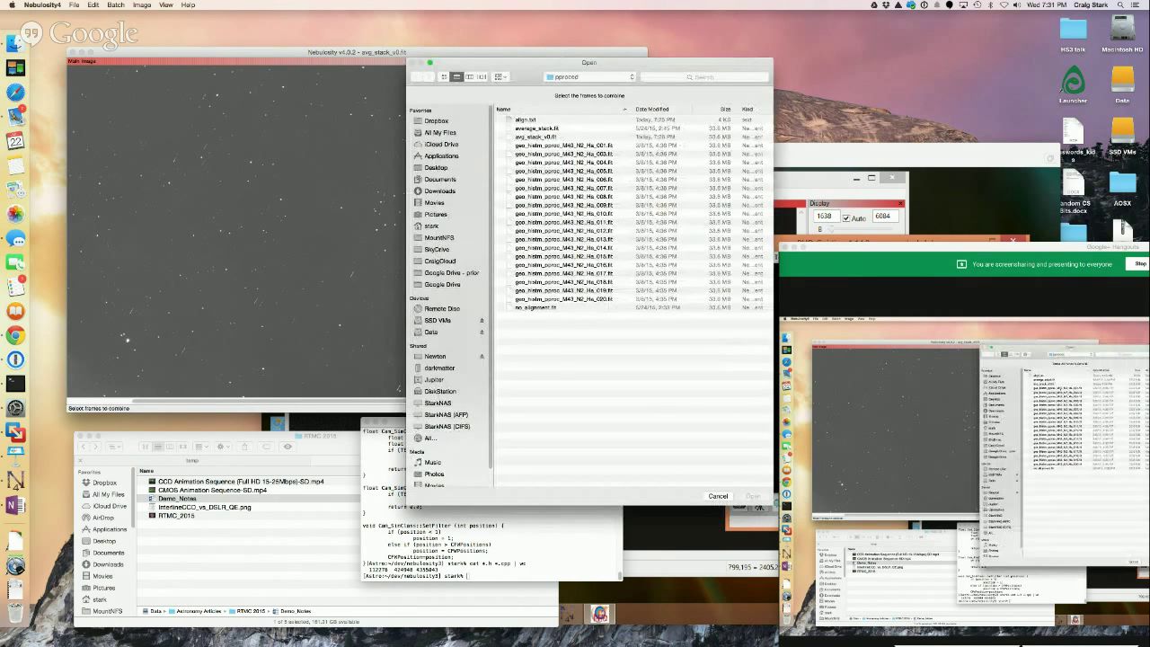
Combine all frames from geo_histm_pproc_M43_N2_Ha_001.fit through geo_histm_pproc_M43_N2_Ha_020.fit.
click(563, 145)
shift+click(563, 299)
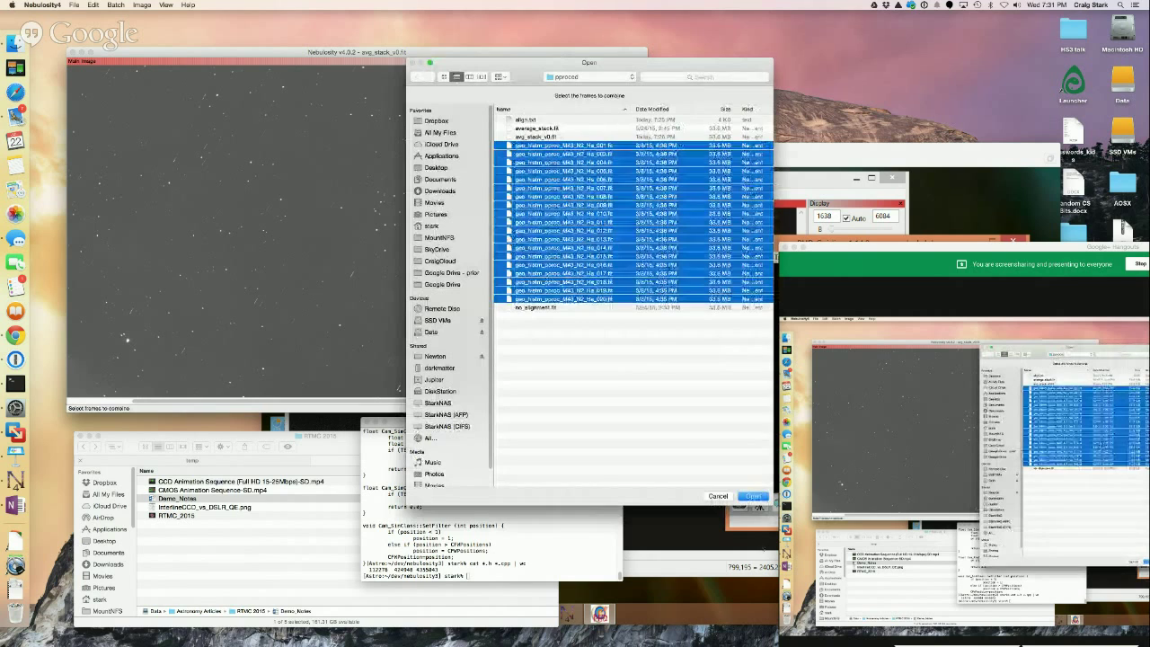
click(753, 496)
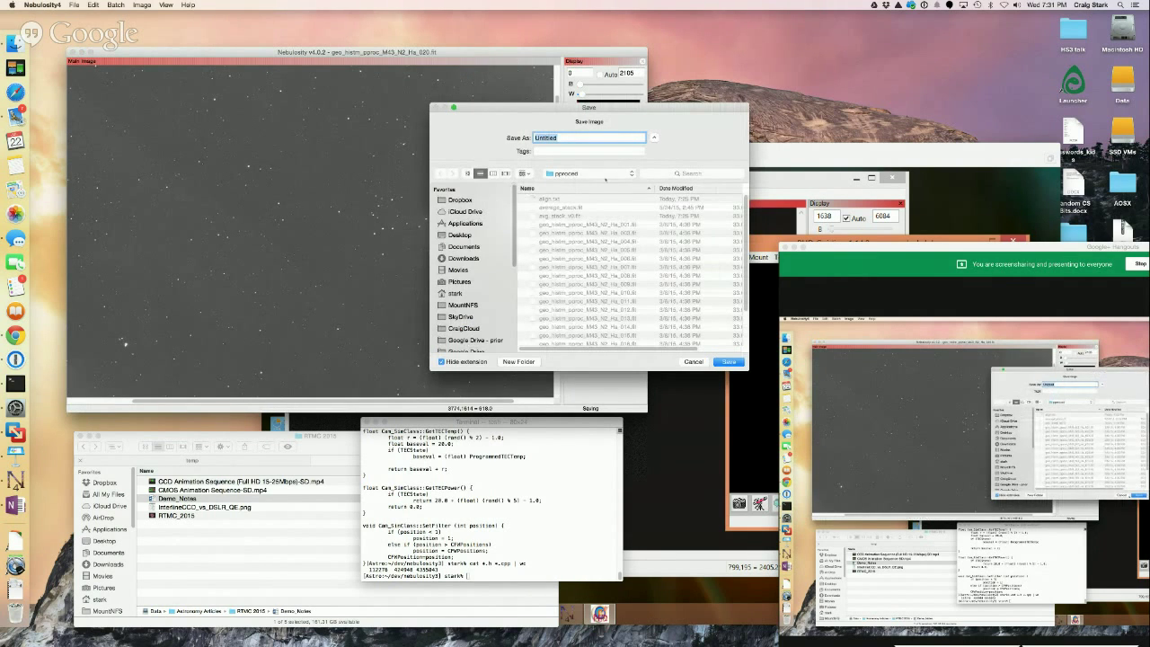
Save the new percentile stack as adsf in the pproced folder.
text(adsf)
key(Return)
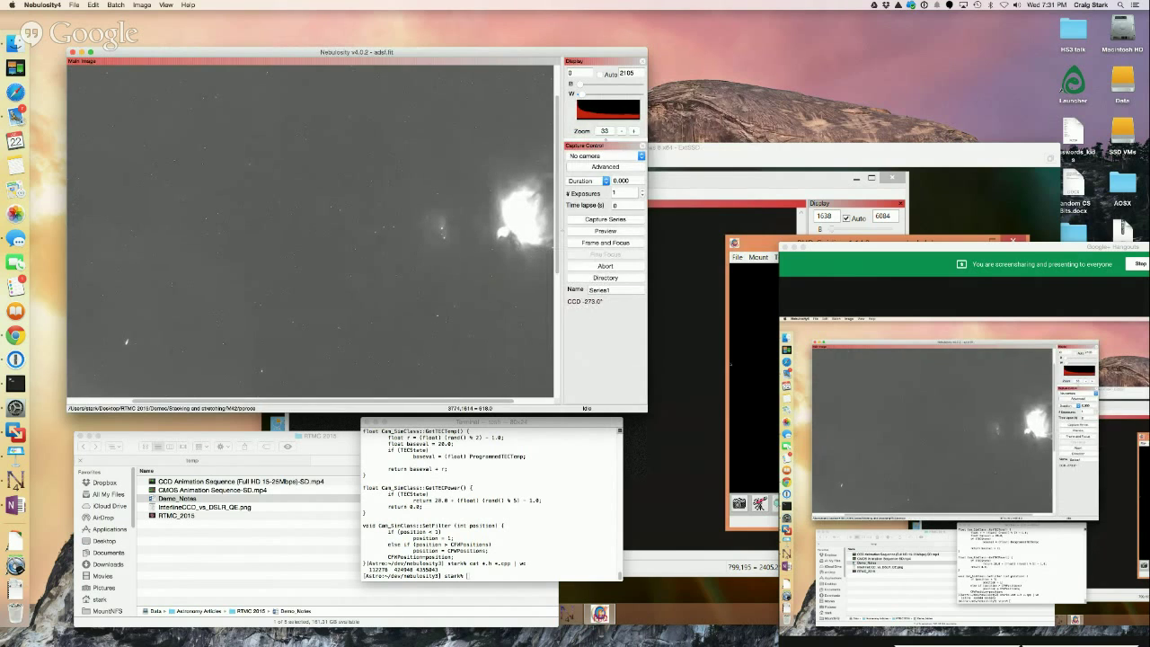
Set up another Align and Combine run with no alignment and the 20-80%tile stacking function.
click(115, 5)
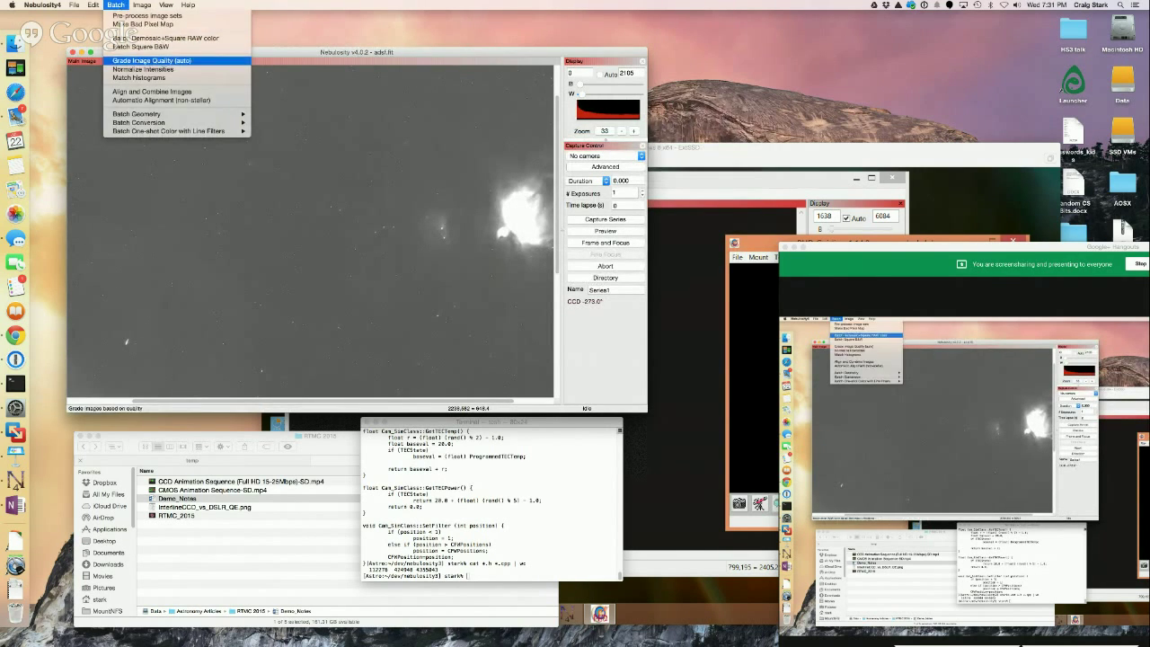
click(144, 91)
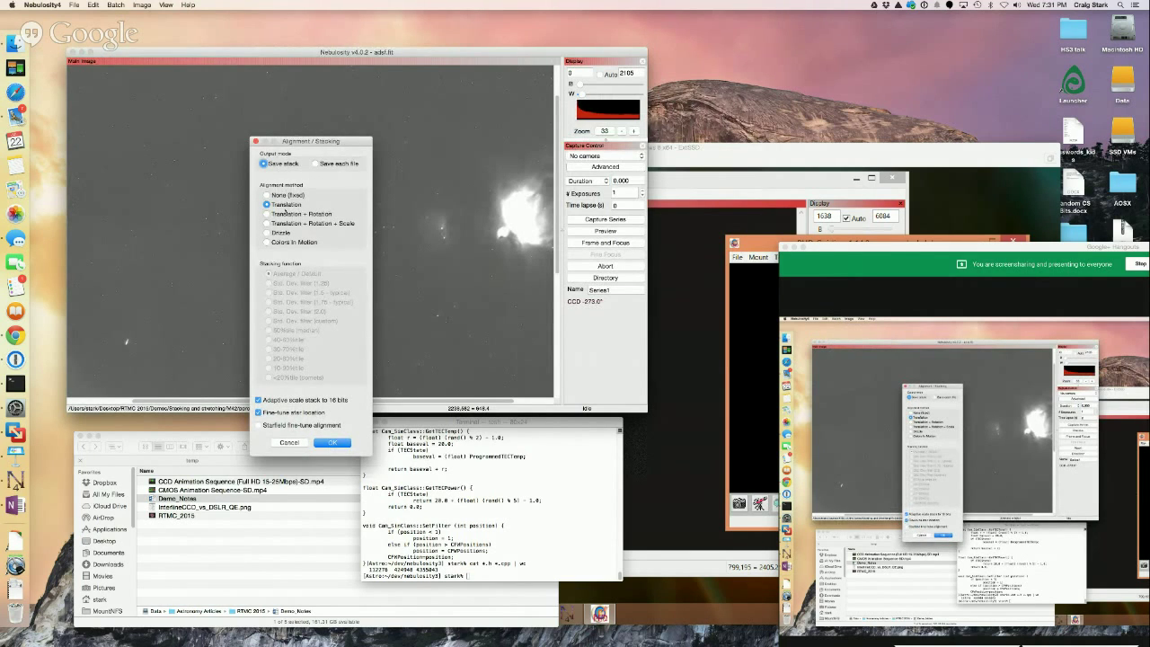
click(268, 195)
click(267, 359)
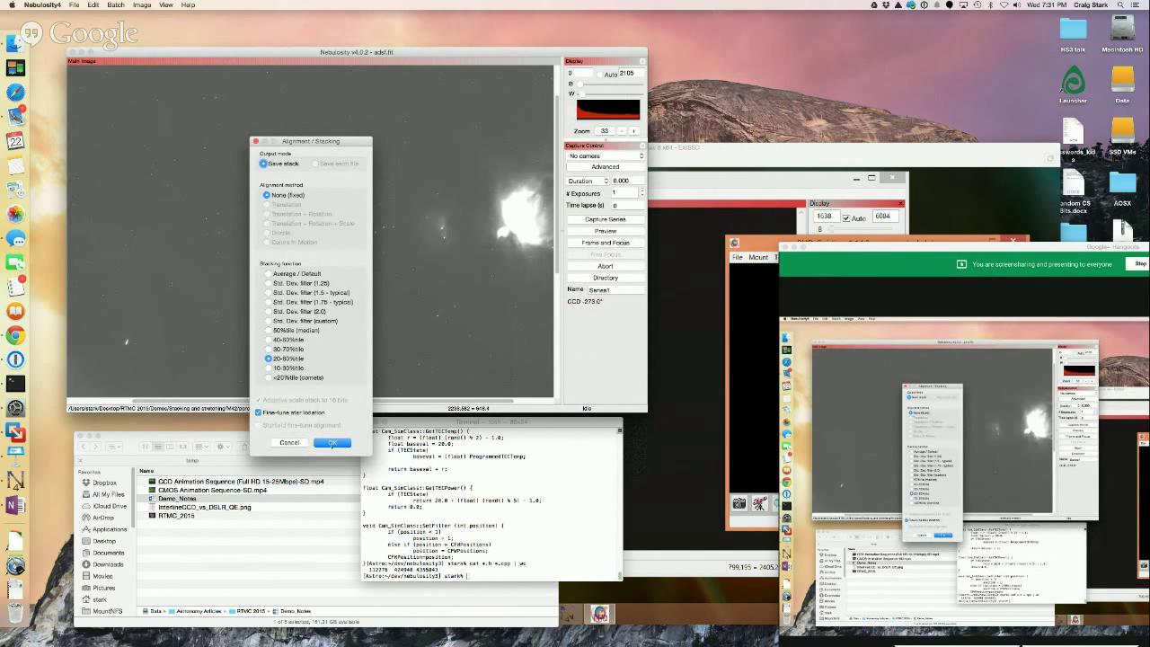
click(332, 443)
Combine the already aligned frames from align_geo_histm_pproc_M43_N2_Ha_001.fit through align_geo_histm_pproc_M43_N2_Ha_020.fit in the M42 aligned folder.
click(588, 78)
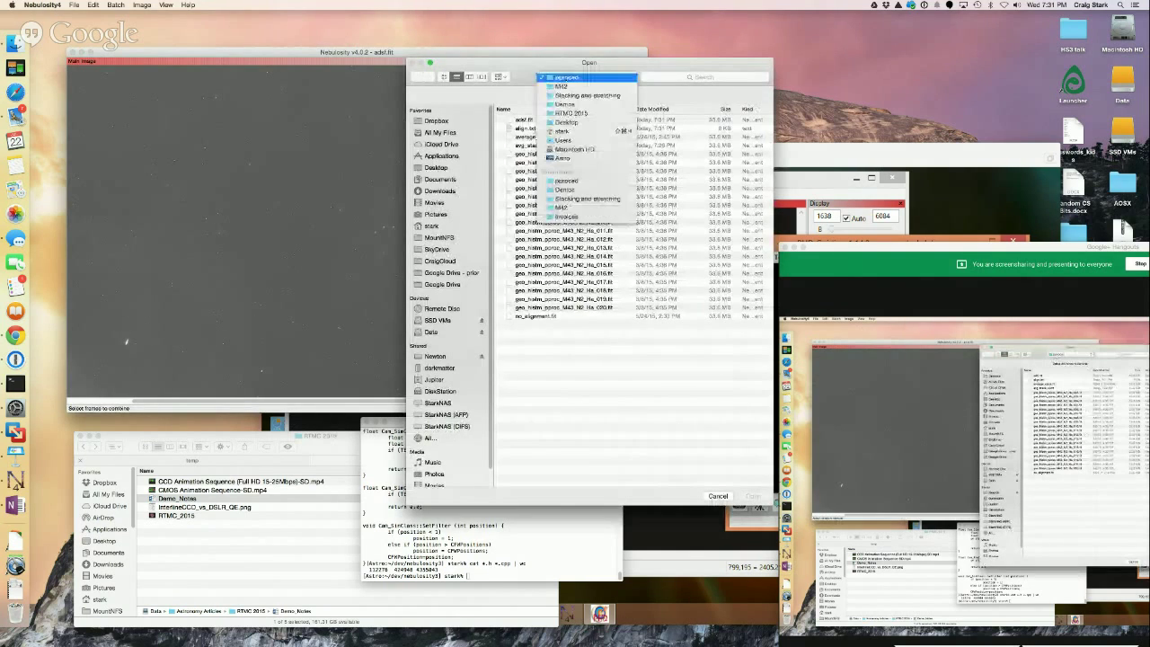
click(564, 87)
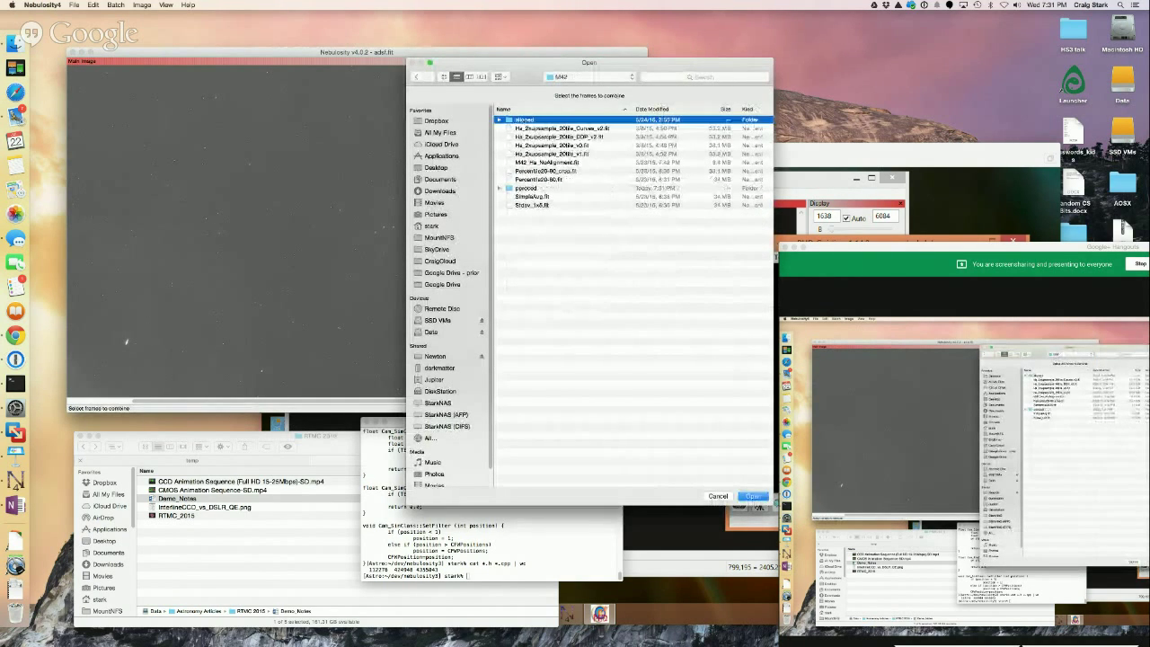
key(super+Down)
key(Down)
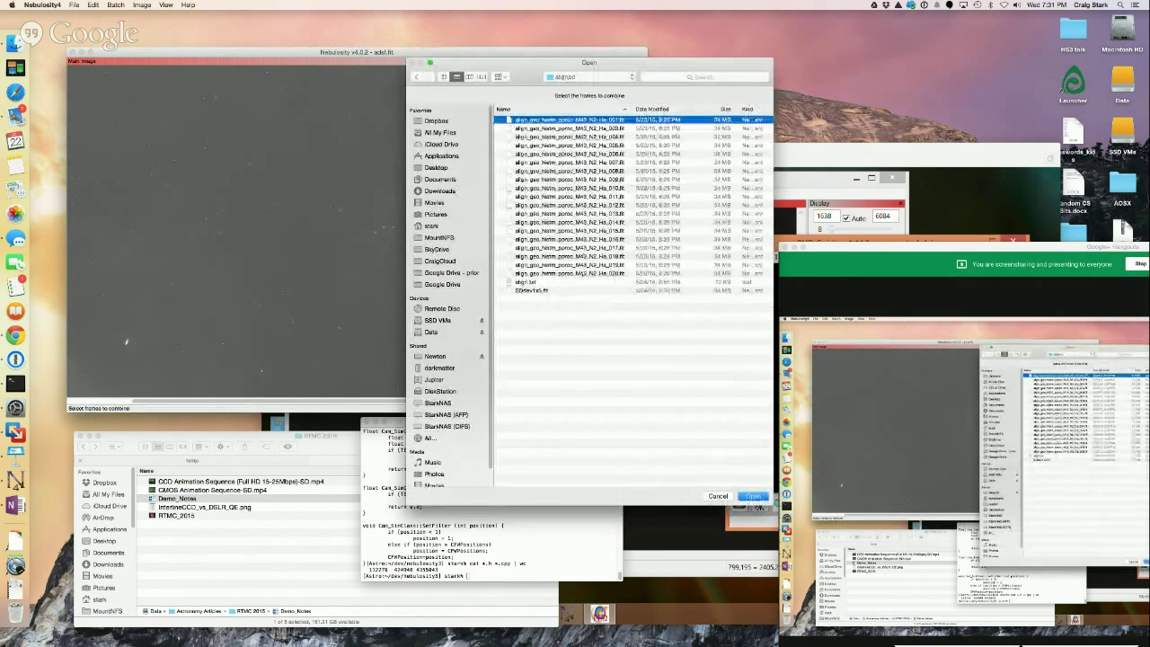
key(shift+End)
key(Return)
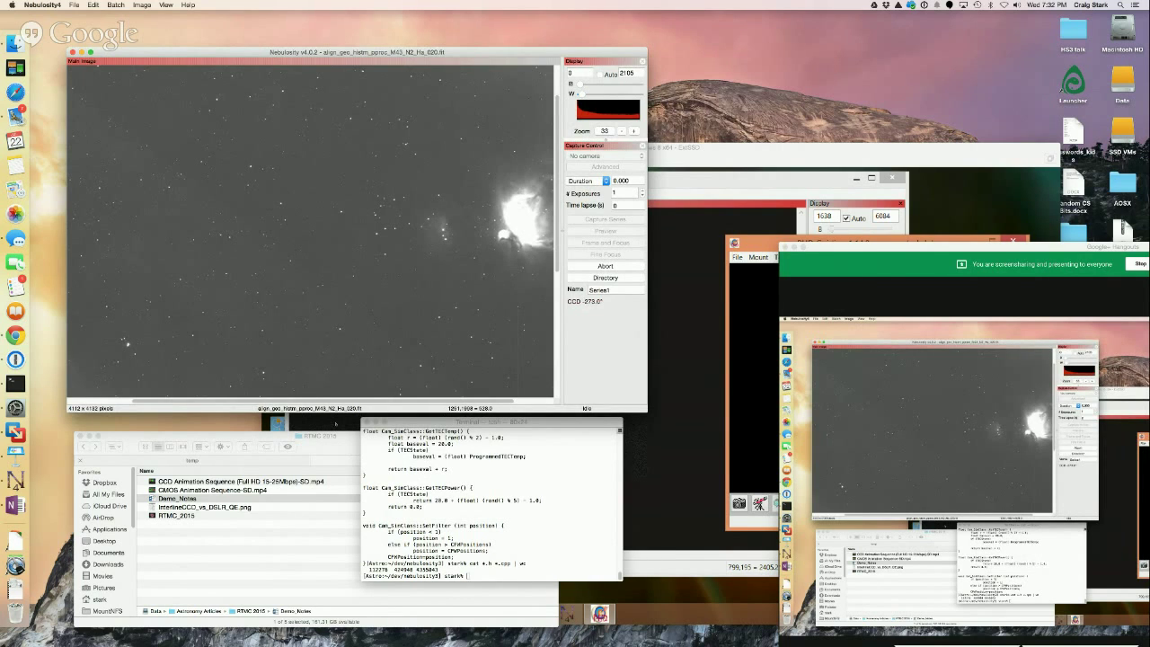
Save the stack of aligned frames as asdf and inspect its stars at 100% and 50% zoom.
key(super+s)
text(asgf)
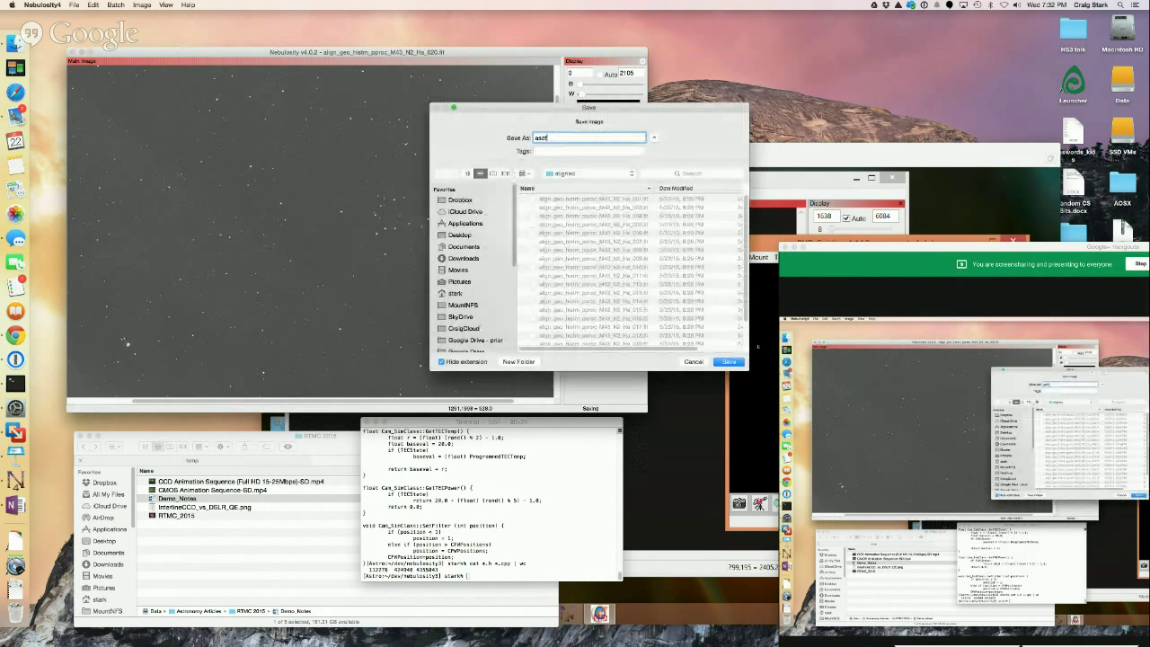
key(Return)
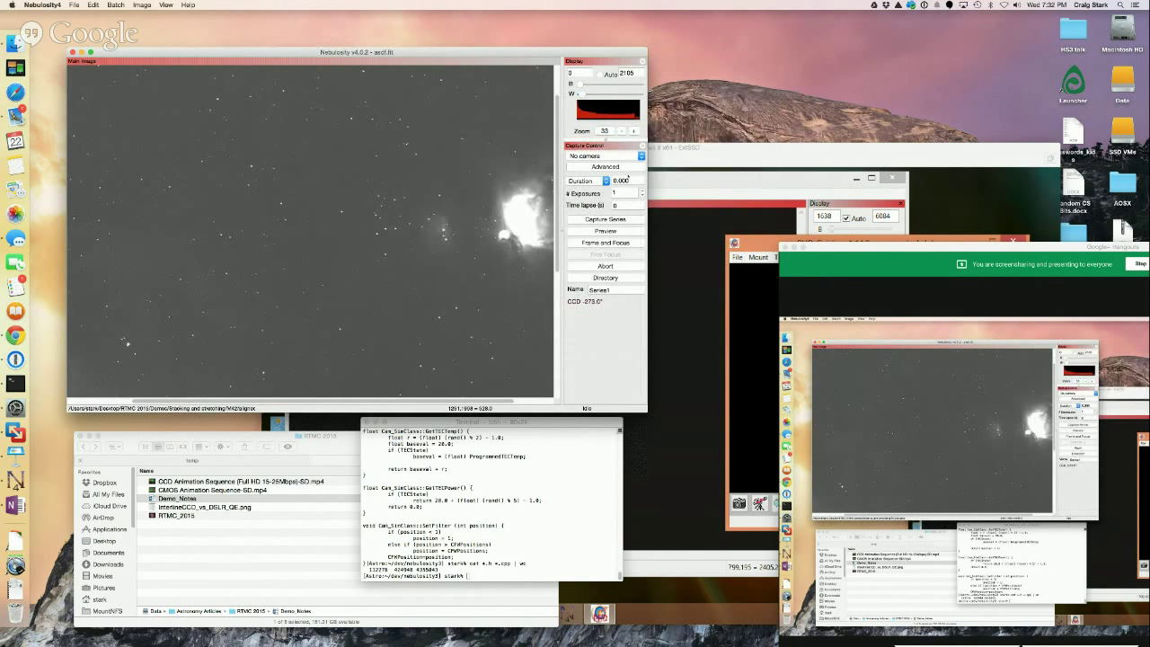
click(633, 130)
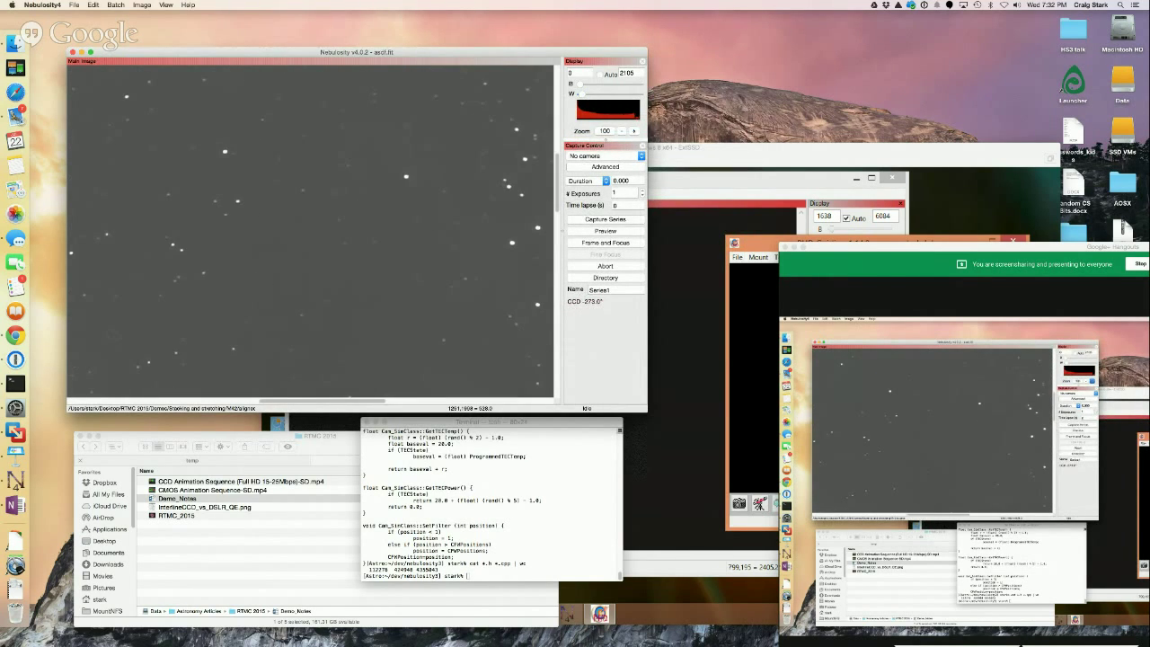
click(620, 131)
click(621, 131)
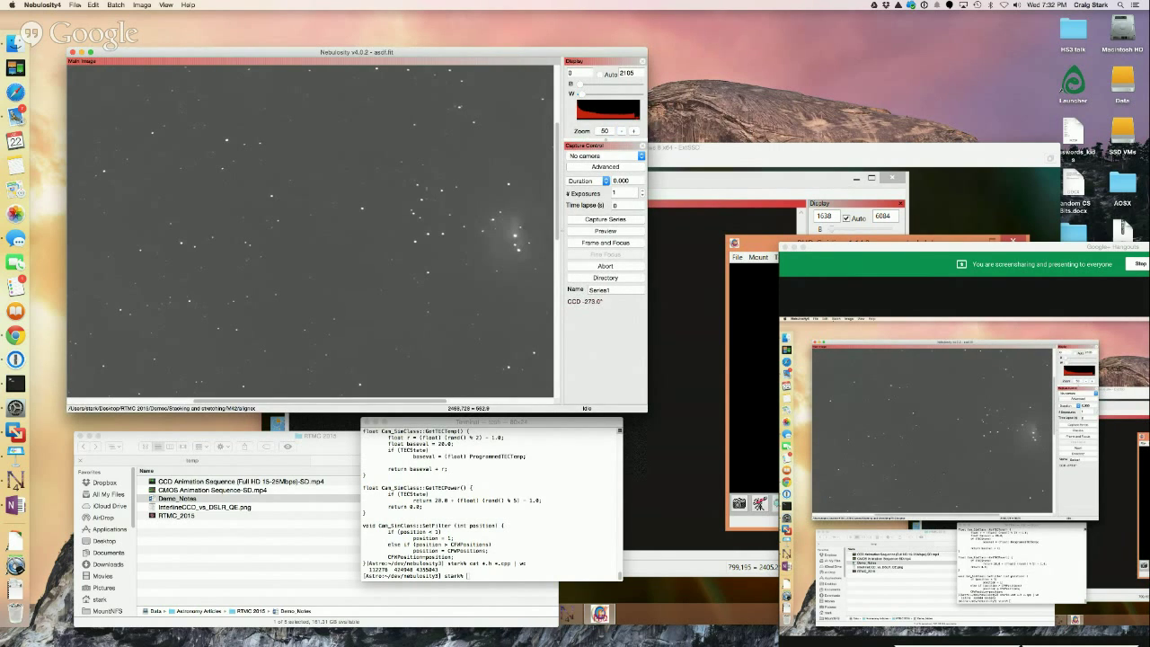
Load SimpleAvg.fit, Stdev_1x5.fit and Percentile20-80.fit from the M42 folder into the Image Previewer.
click(75, 5)
click(108, 29)
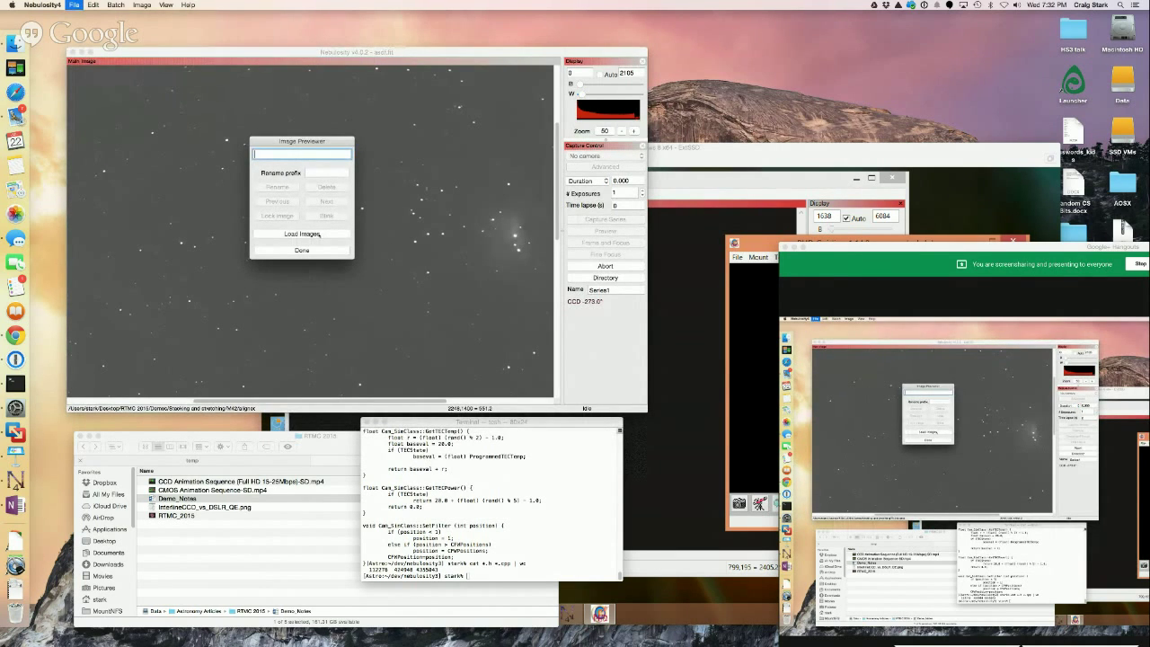
click(317, 233)
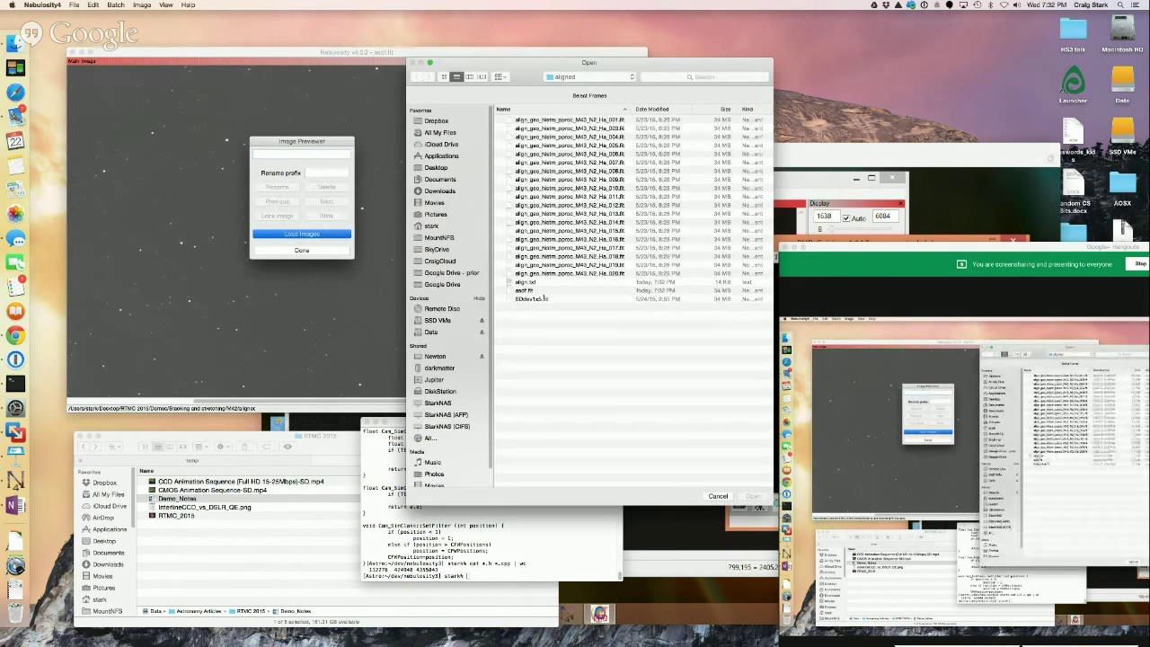
click(591, 76)
click(584, 92)
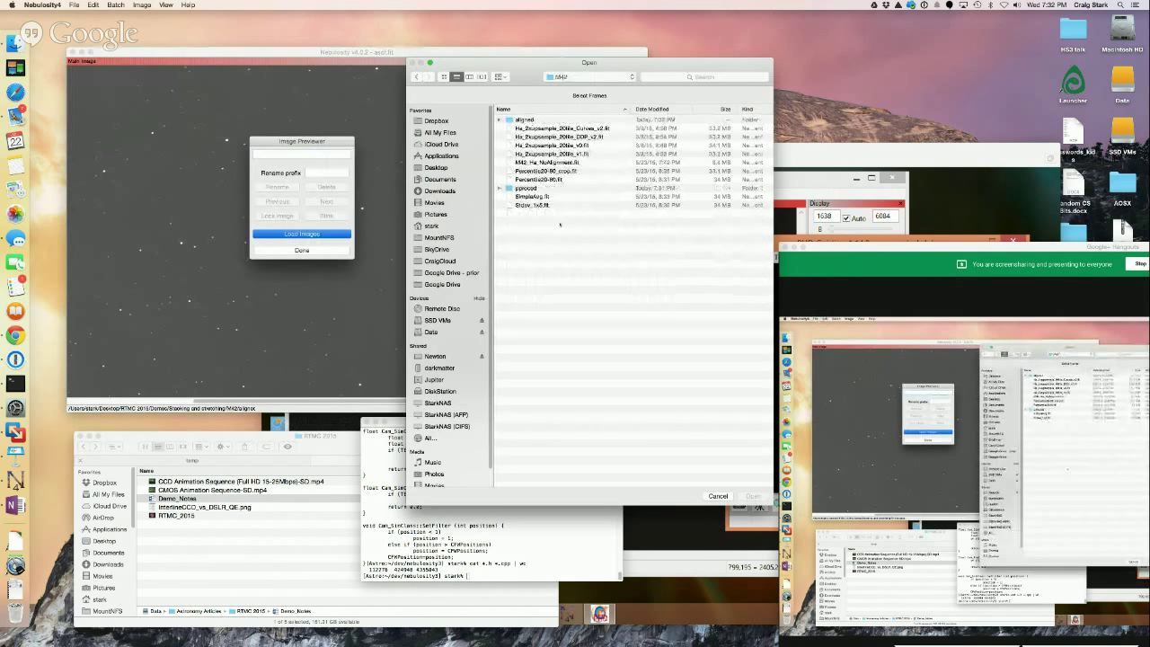
click(532, 196)
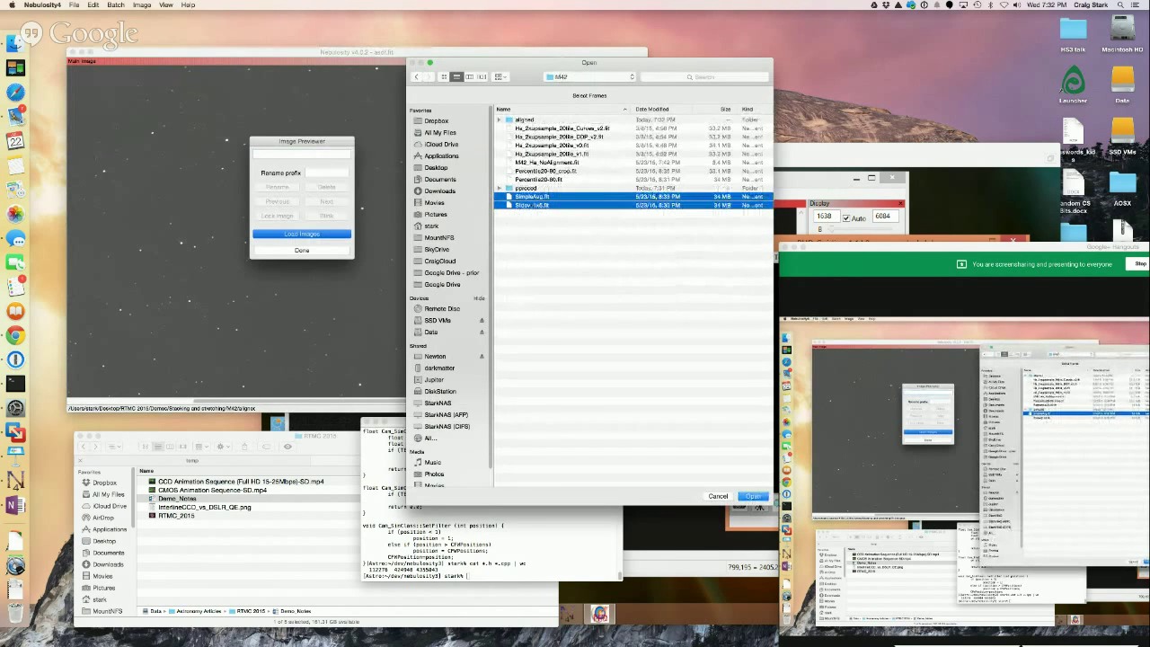
shift+click(531, 205)
super+click(539, 178)
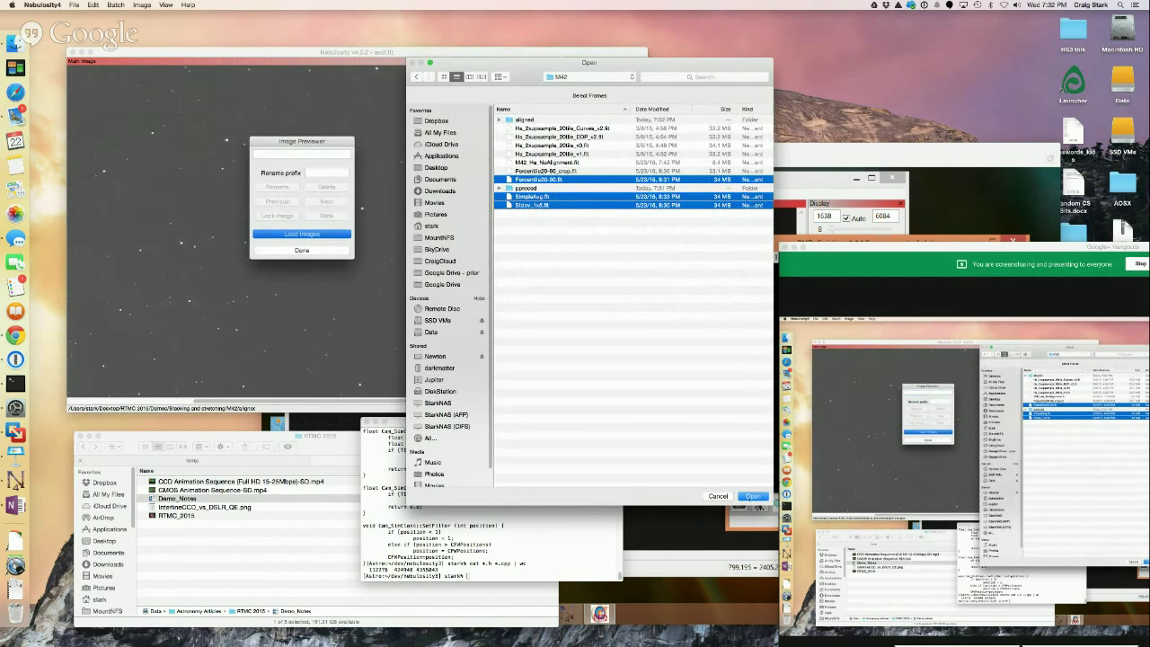
key(Return)
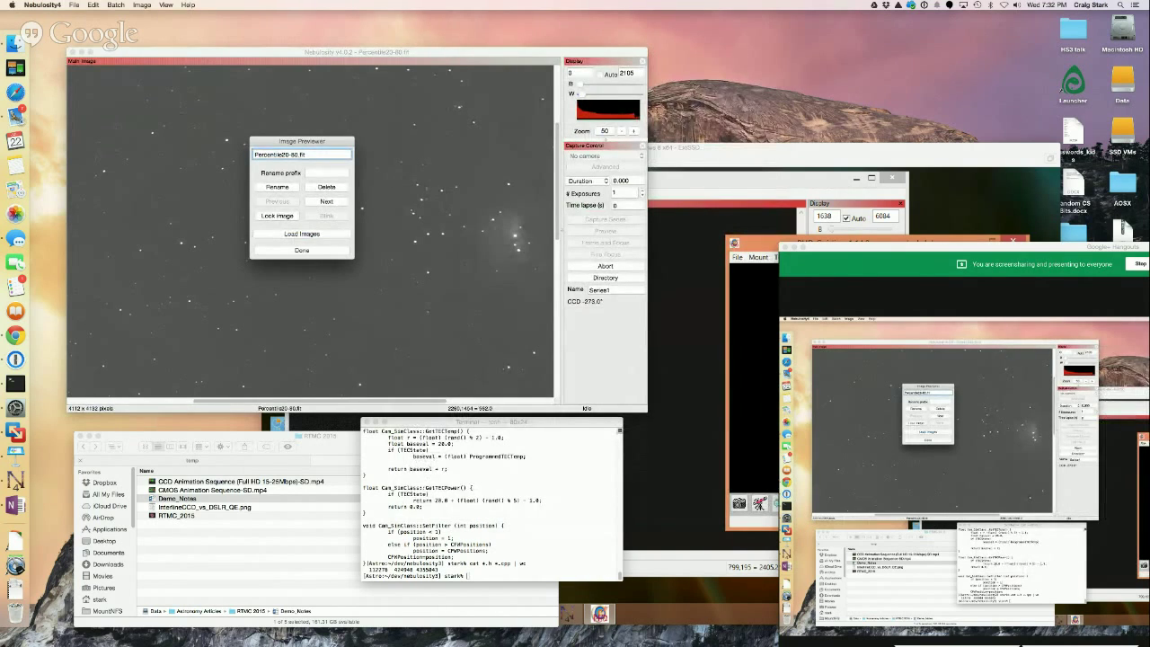
Display SimpleAvg.fit in the Image Previewer and examine its streaks at 100% zoom, including the area around the nebula.
click(326, 201)
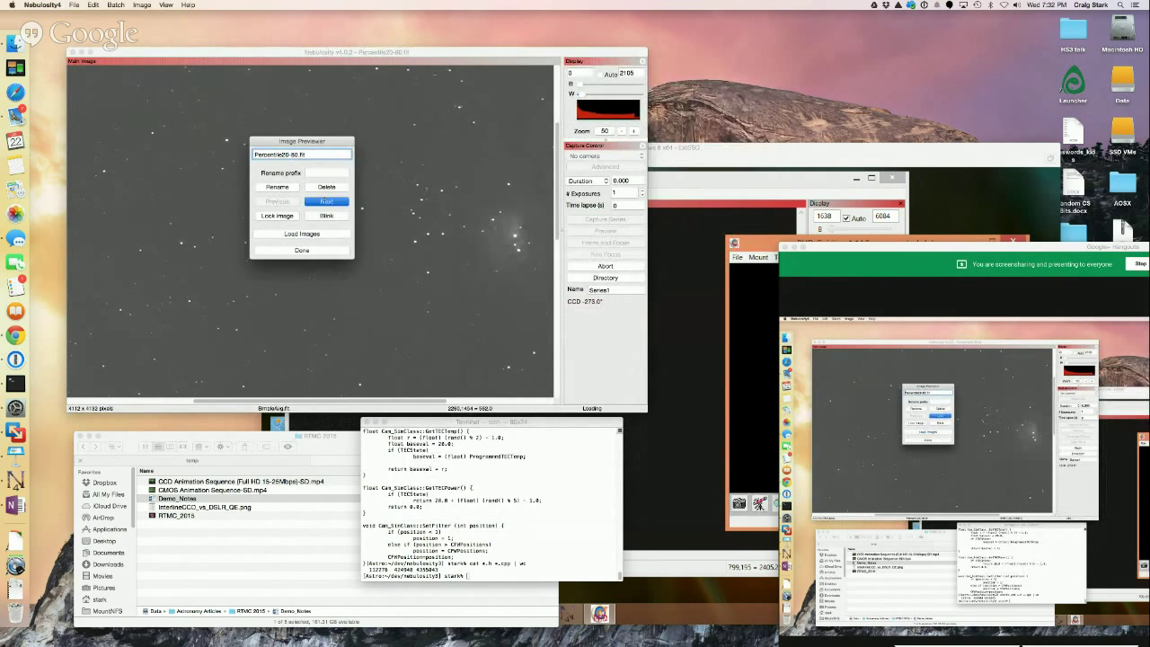
drag(292, 142, 435, 142)
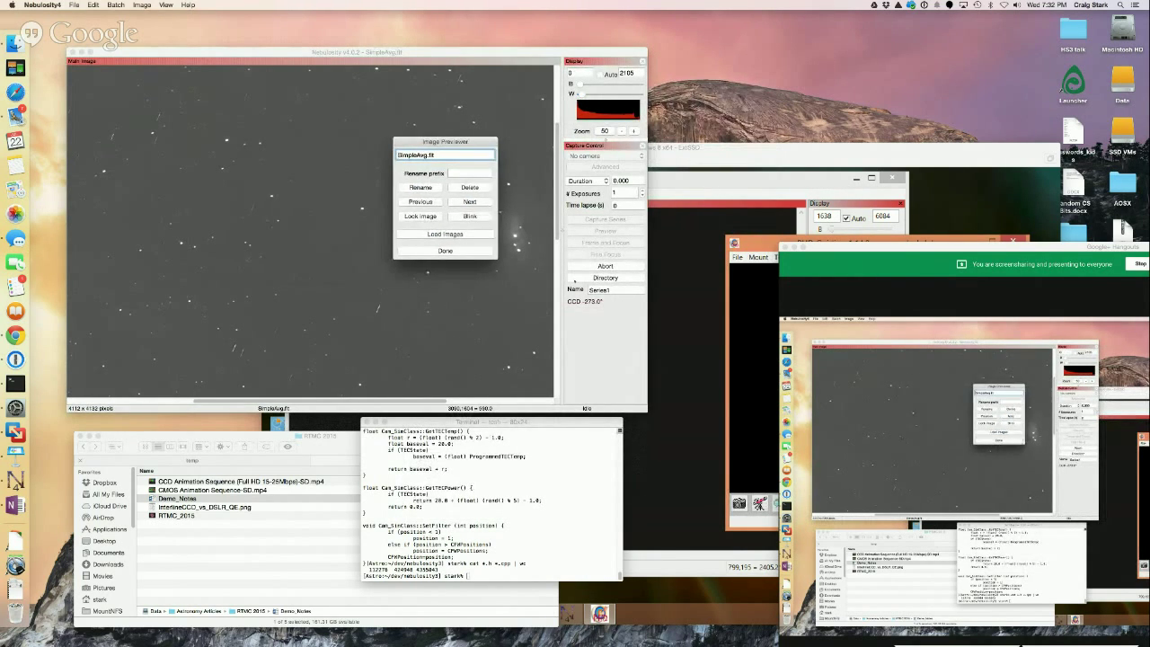
click(633, 131)
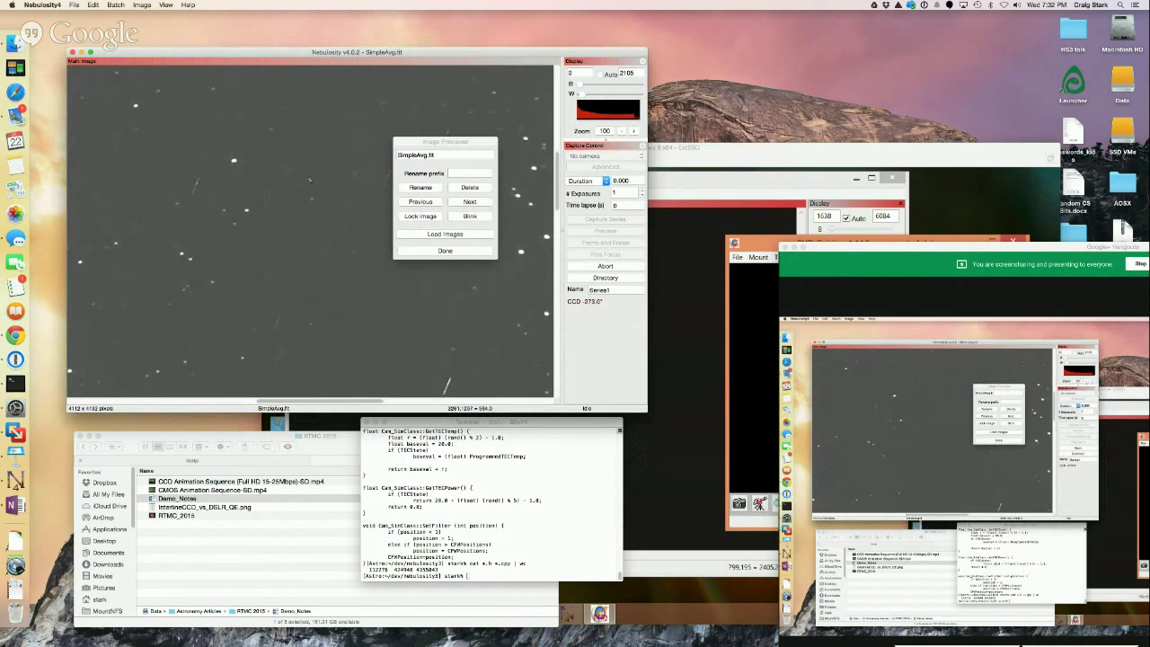
drag(555, 203, 556, 348)
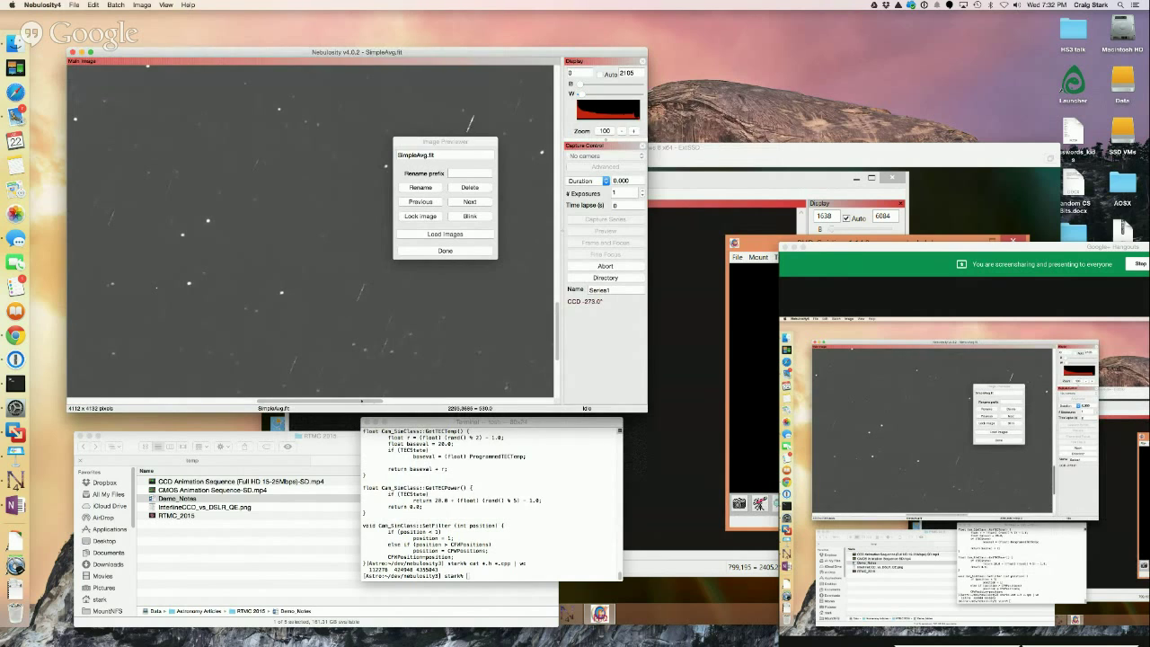
drag(331, 401, 141, 401)
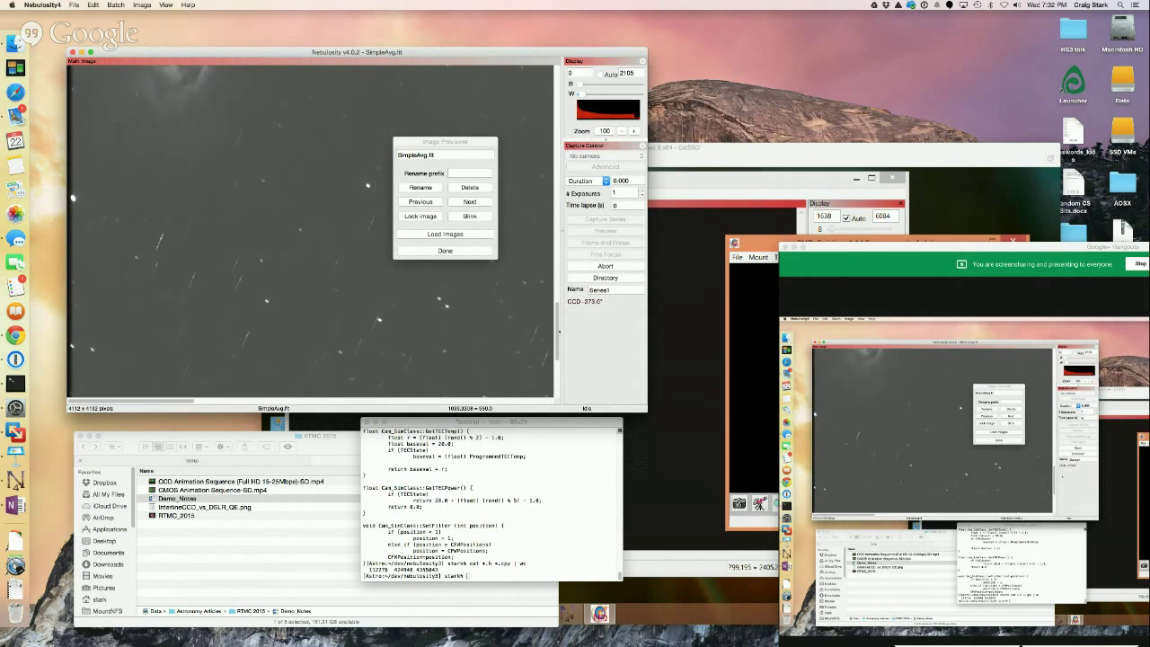
scroll(548, 269, up, 5)
scroll(548, 270, up, 3)
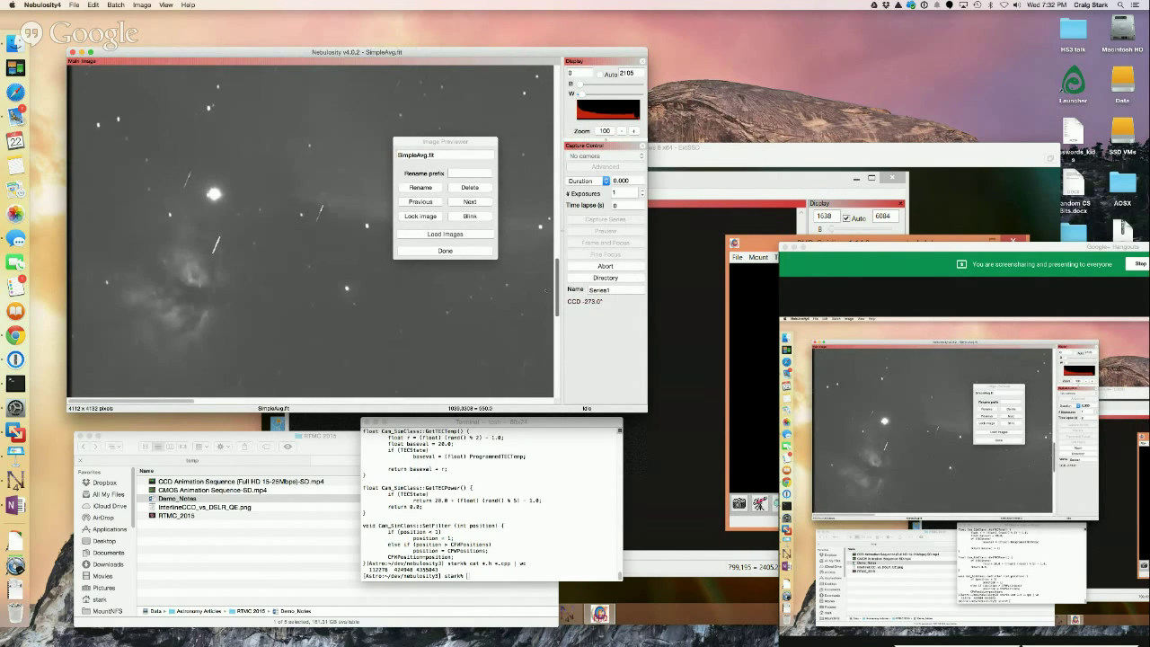
Blink SimpleAvg.fit and Stdev_1x5.fit in the Image Previewer to compare how each stacking method handles the streaks.
click(469, 215)
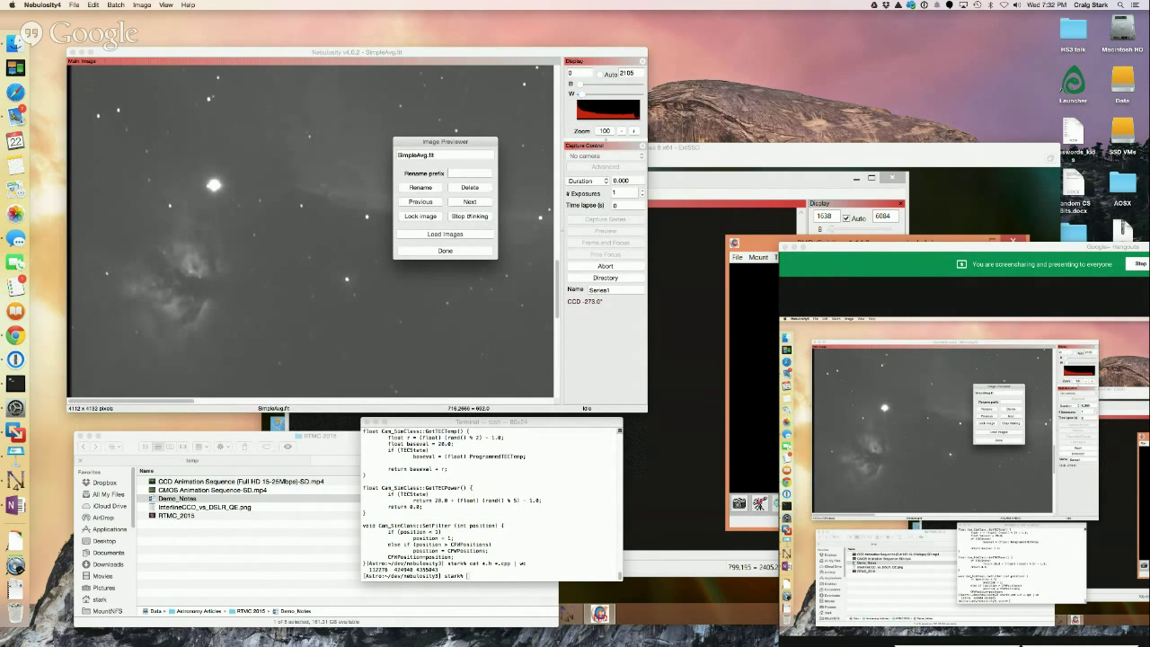
click(469, 215)
click(469, 202)
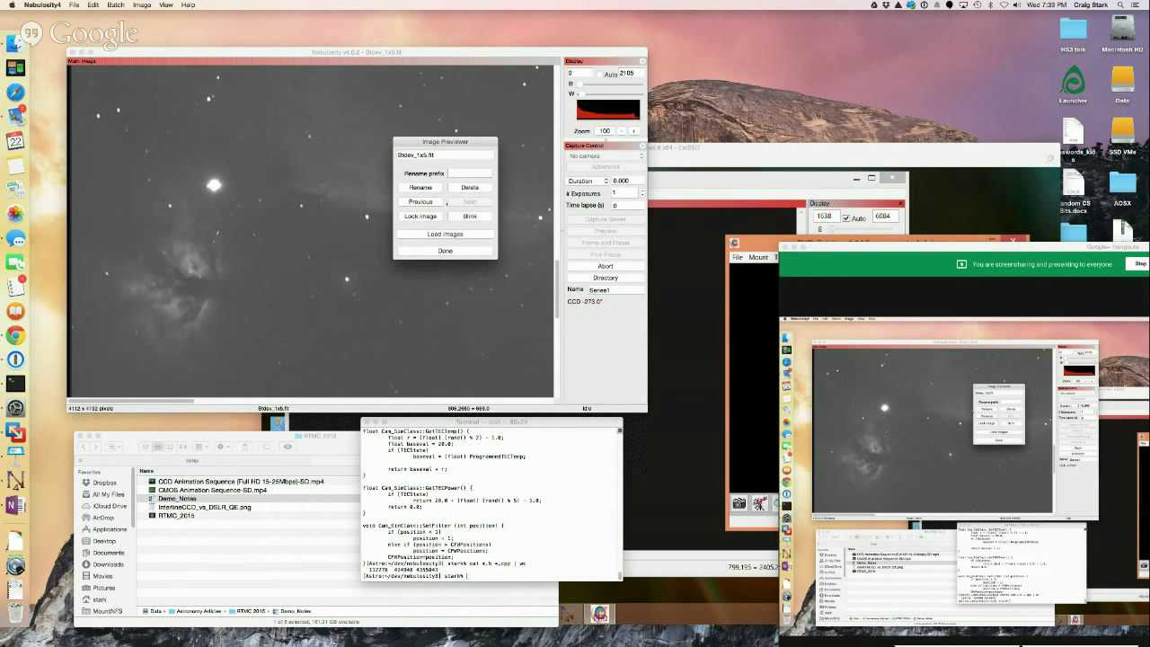
click(456, 216)
click(454, 216)
Return to SimpleAvg.fit and blink it at 100% and 400% zoom to compare a streak closely.
click(420, 201)
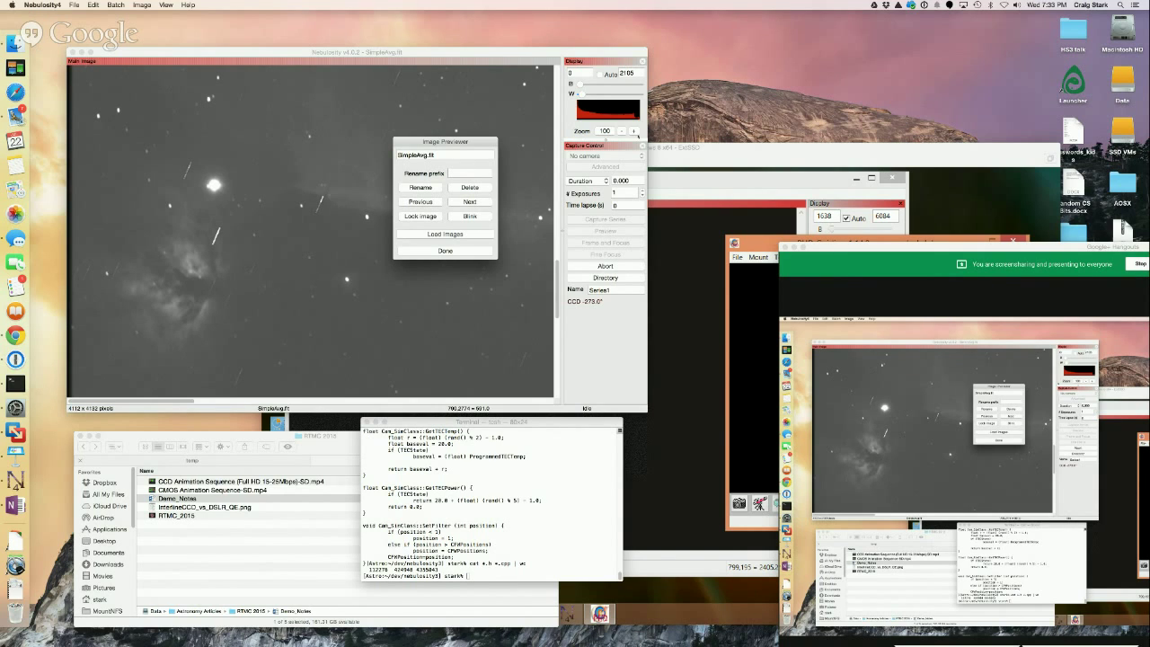
click(470, 217)
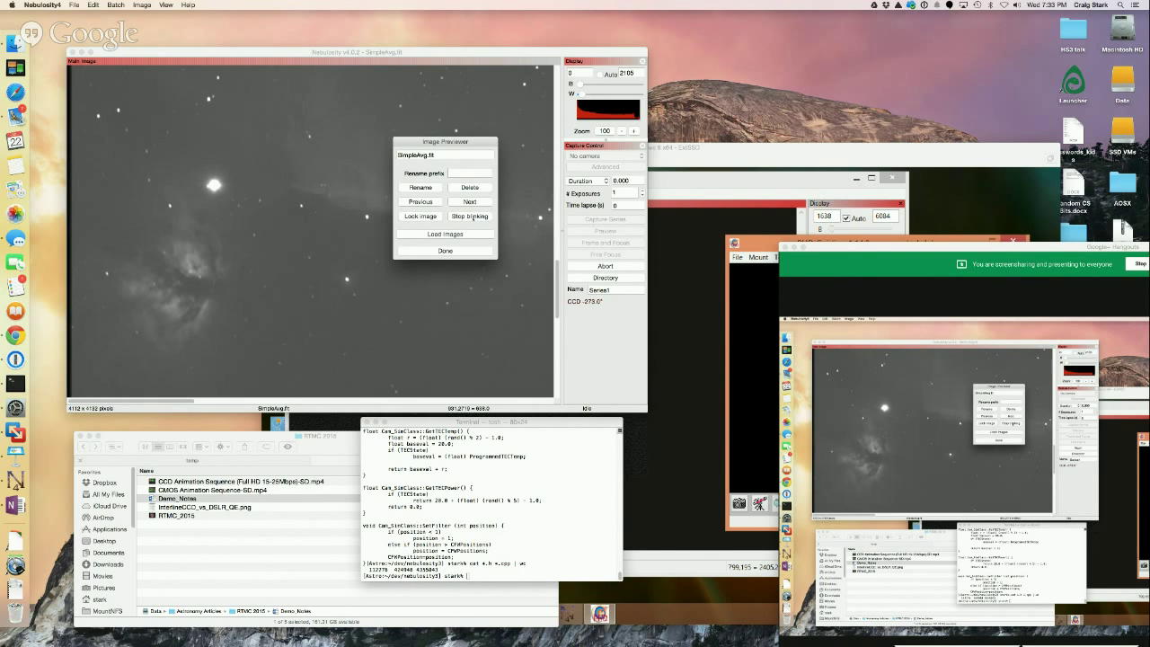
click(470, 217)
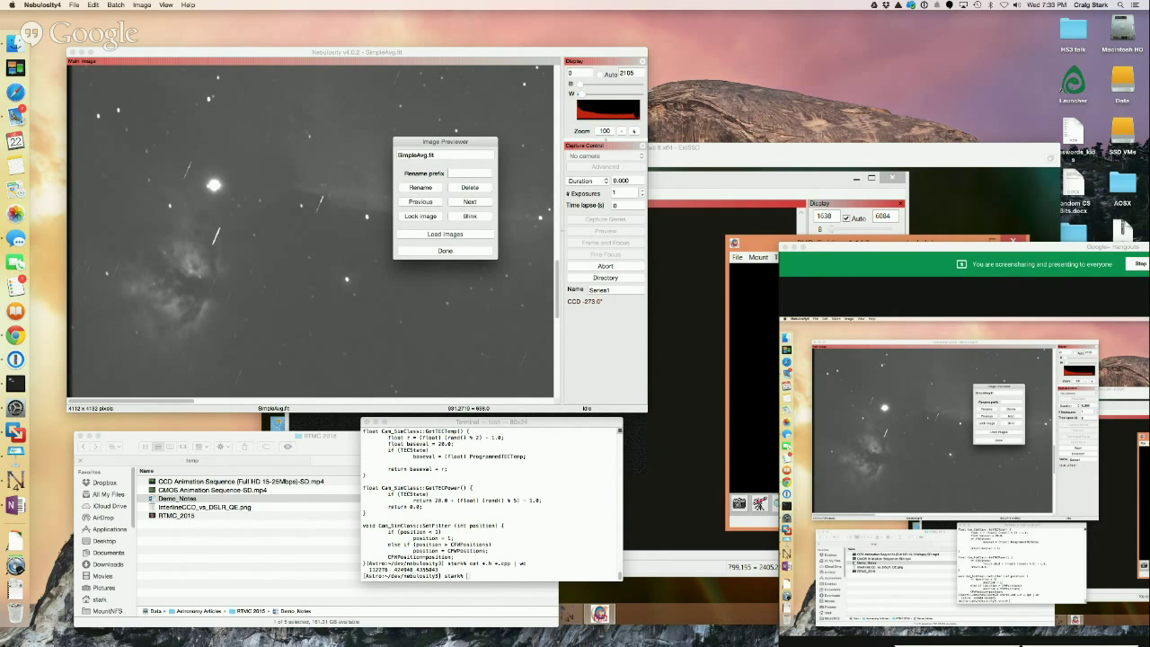
key(super+equal)
key(super+equal)
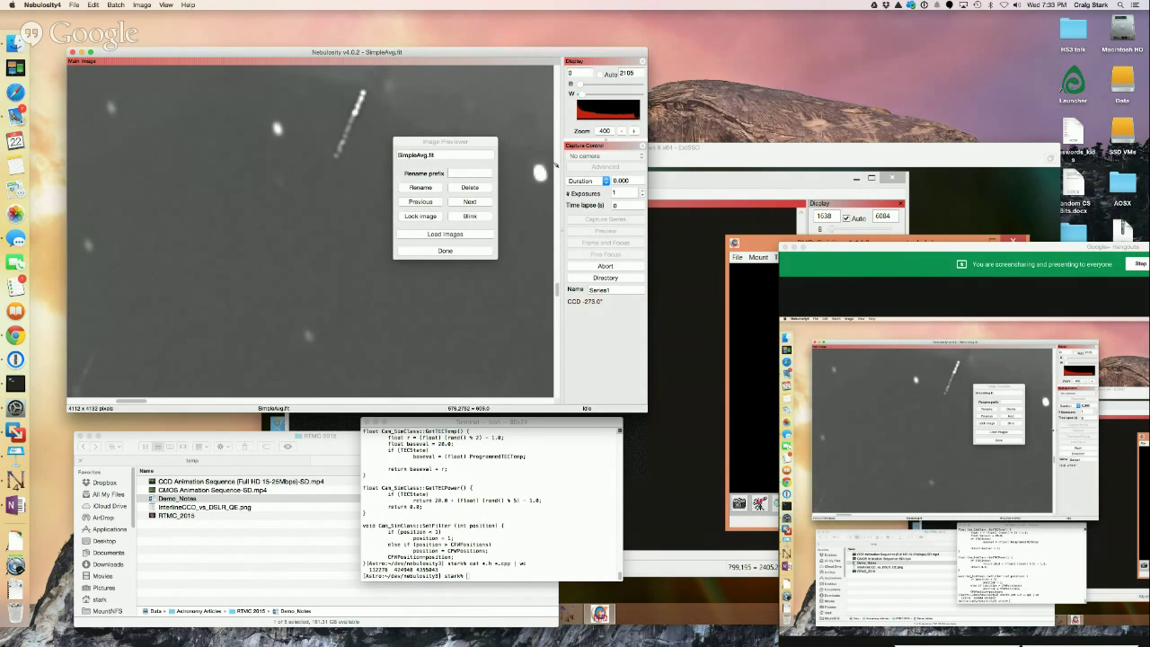
click(463, 216)
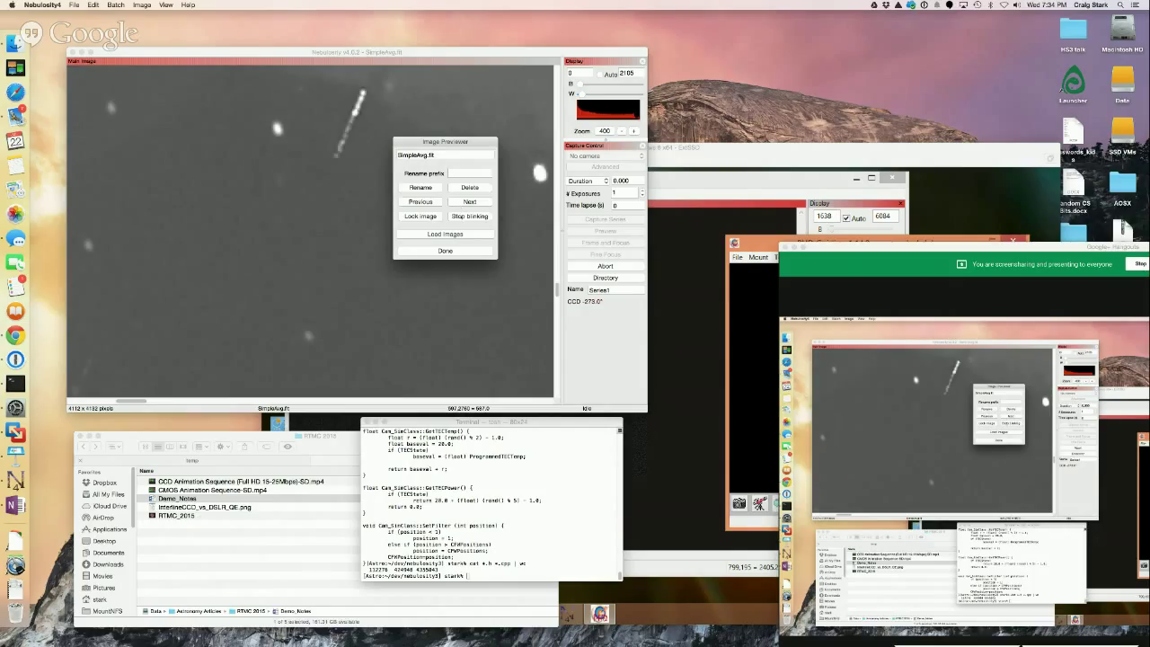
click(462, 216)
Lower the system volume and move the Google+ Hangouts window down, clear of the PHD Guiding window.
key(XF86AudioLowerVolume)
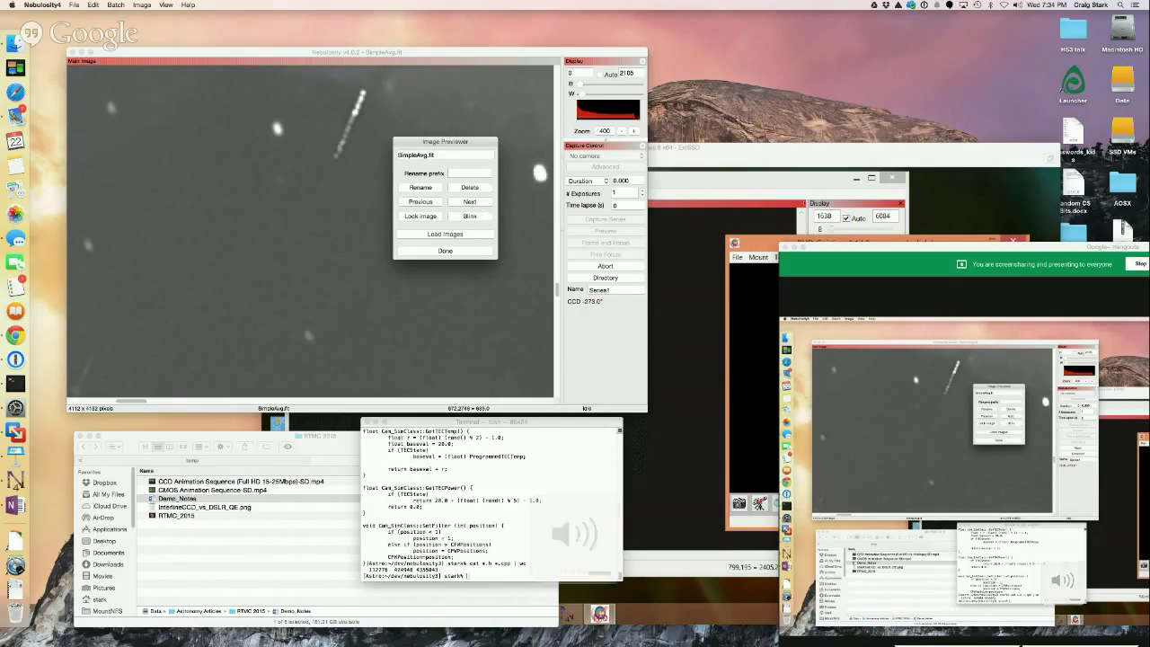
drag(899, 249, 667, 174)
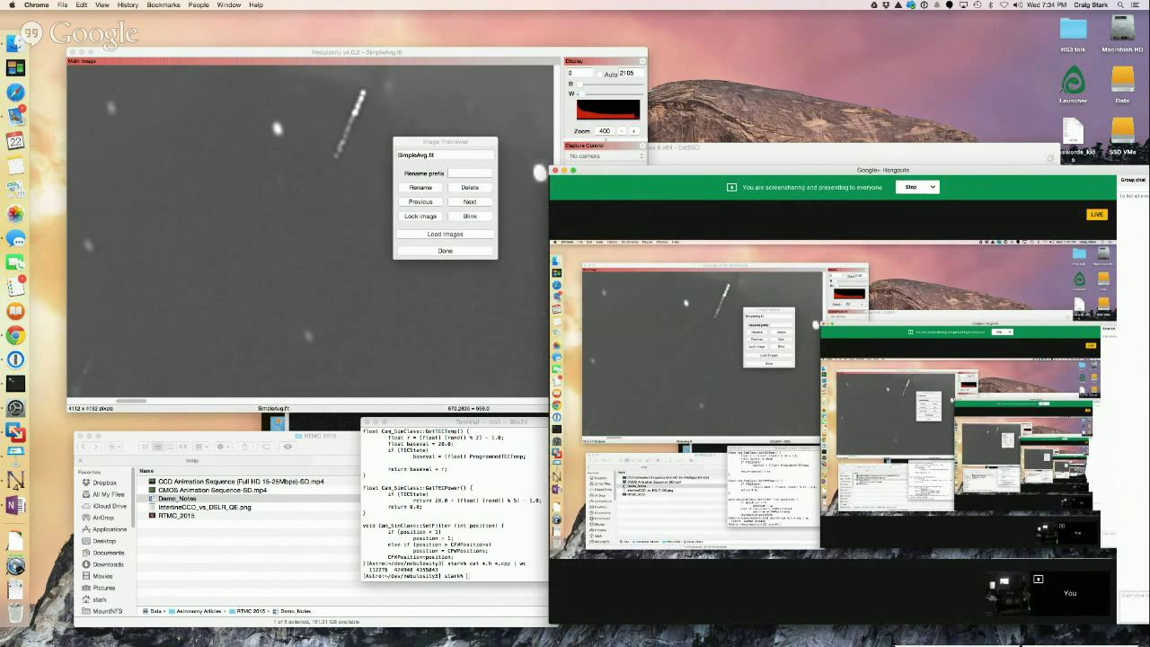
drag(634, 171, 580, 593)
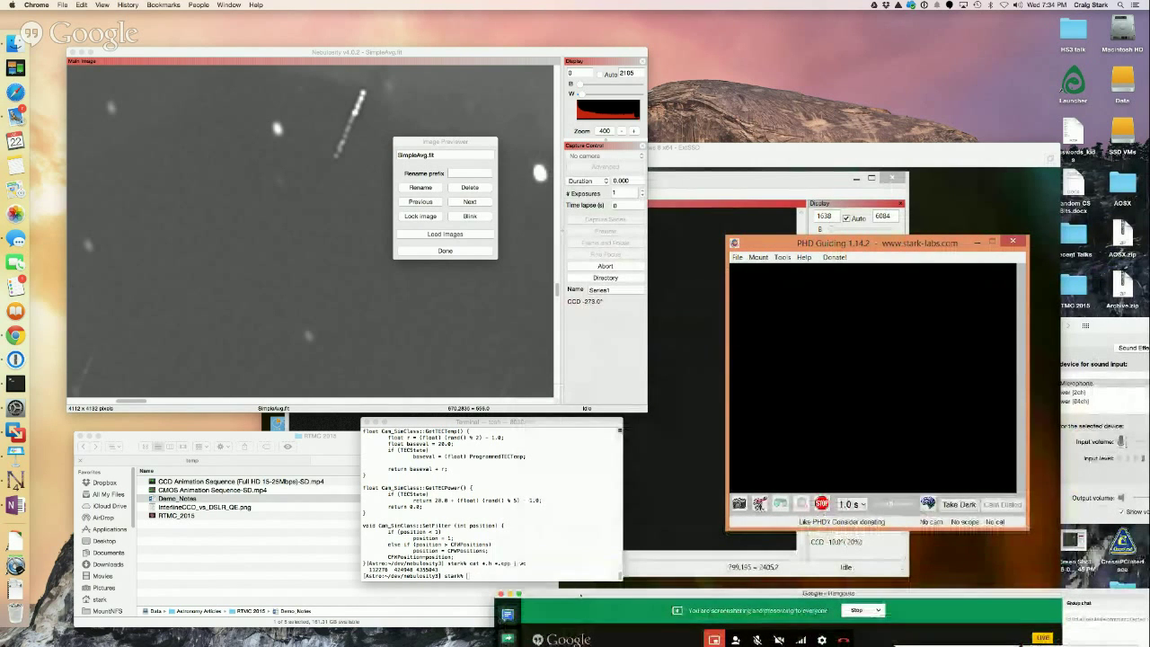
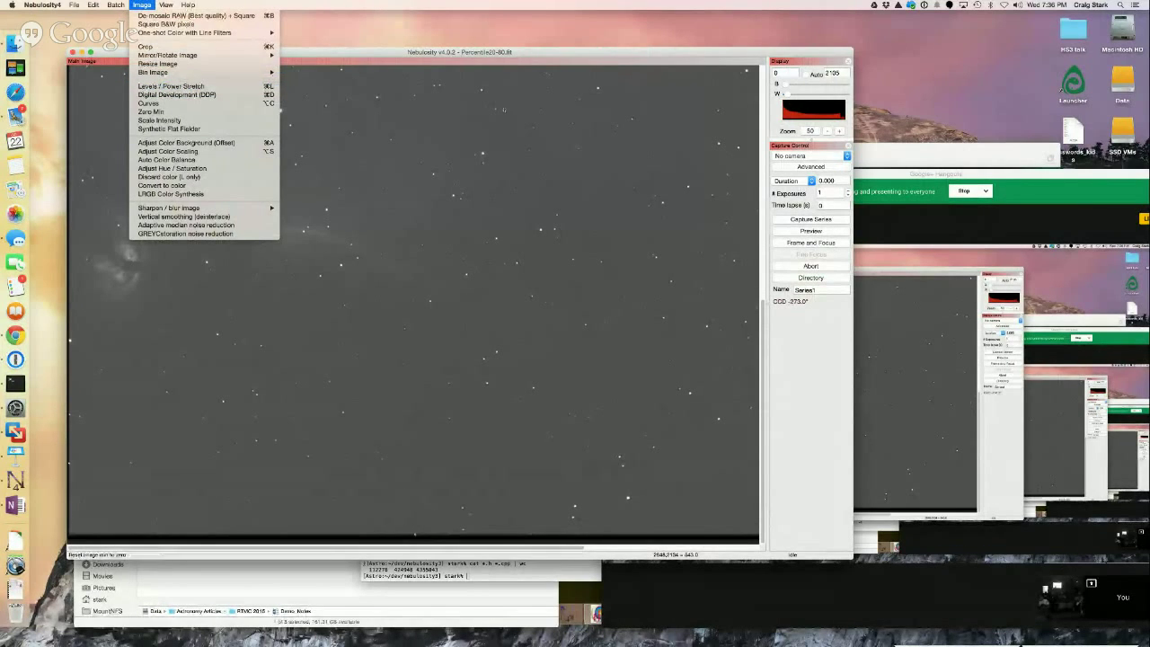
Apply Zero Min to Percentile20-80.fit, show it at 33% zoom, and move the Hangouts and Nebulosity windows apart so the image is unobstructed.
click(151, 111)
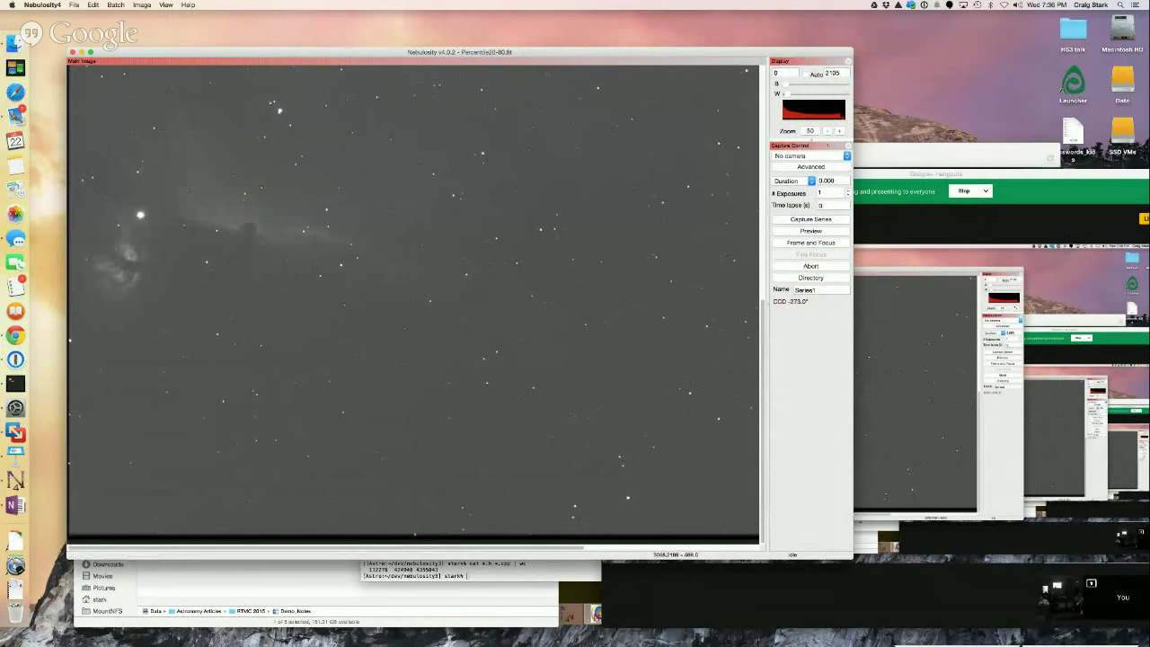
click(827, 131)
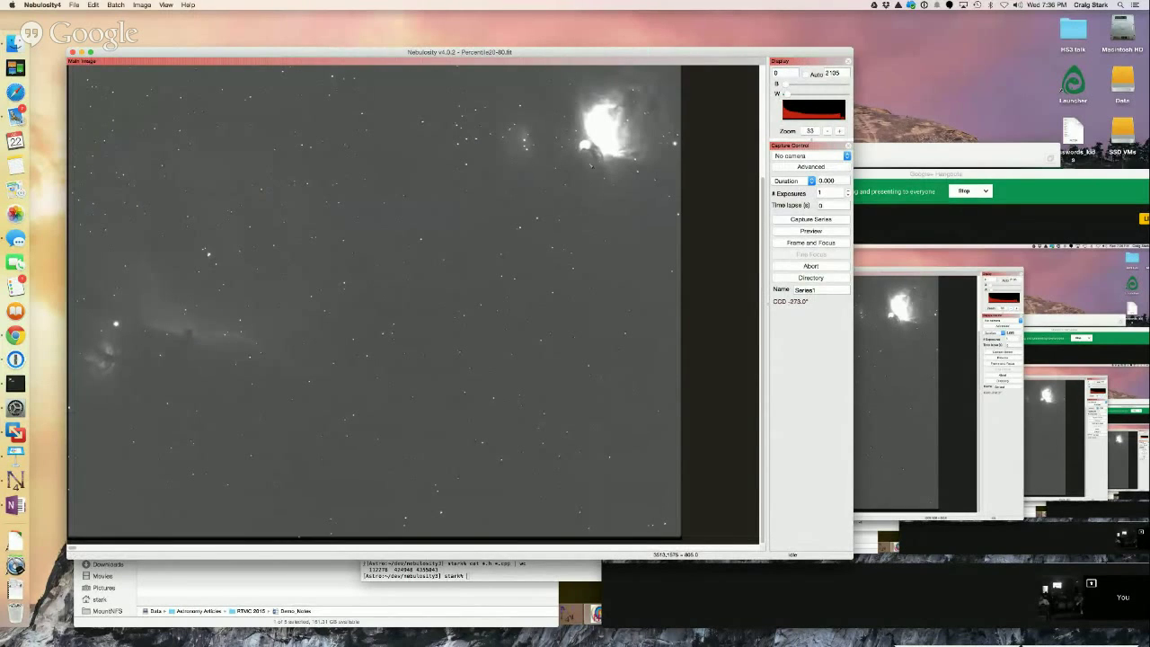
drag(882, 174, 740, 618)
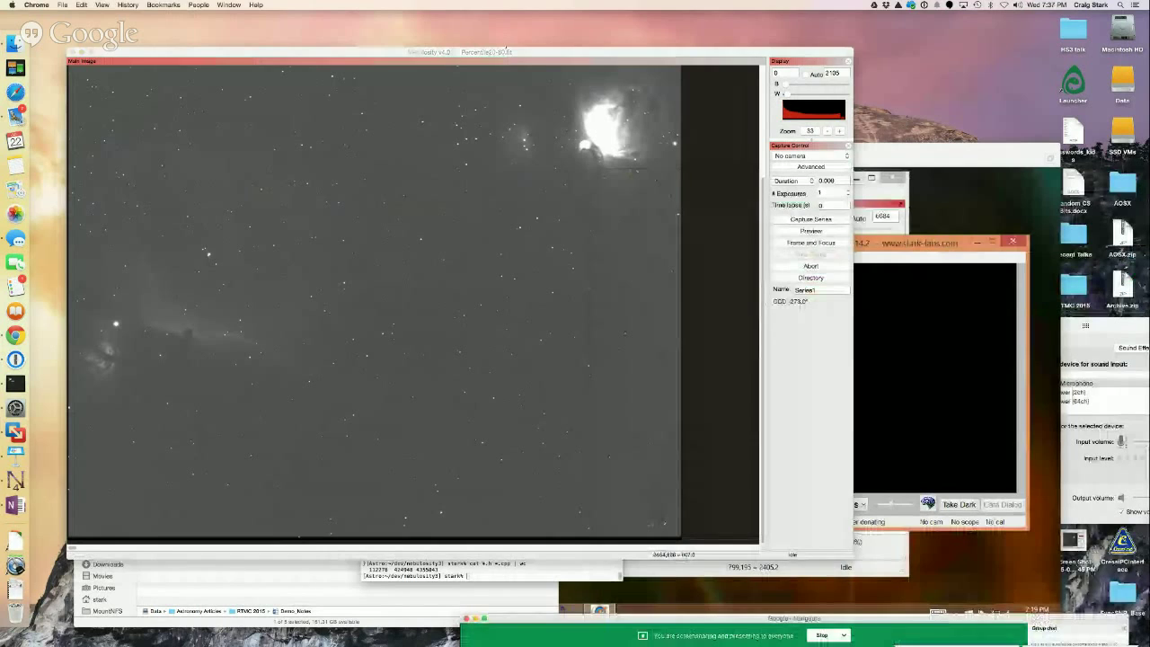
drag(539, 51, 600, 15)
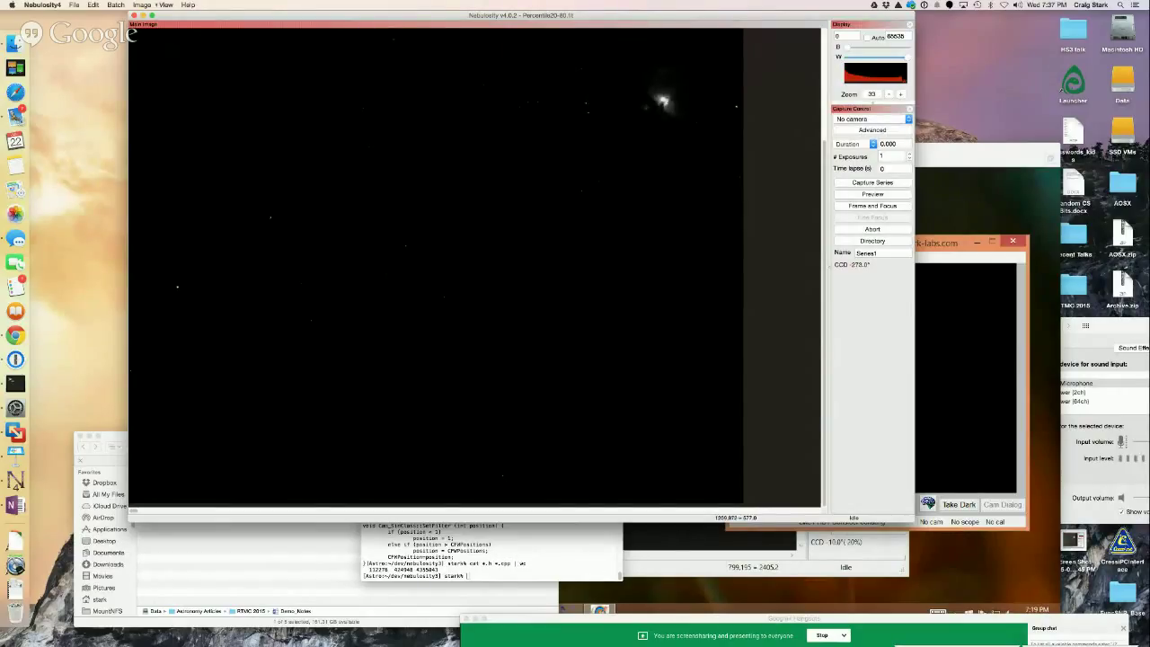
Apply a strong low-power Levels / Power stretch to Percentile20-80.fit, followed by a pass that raises the black level to 10551.
click(142, 5)
click(228, 87)
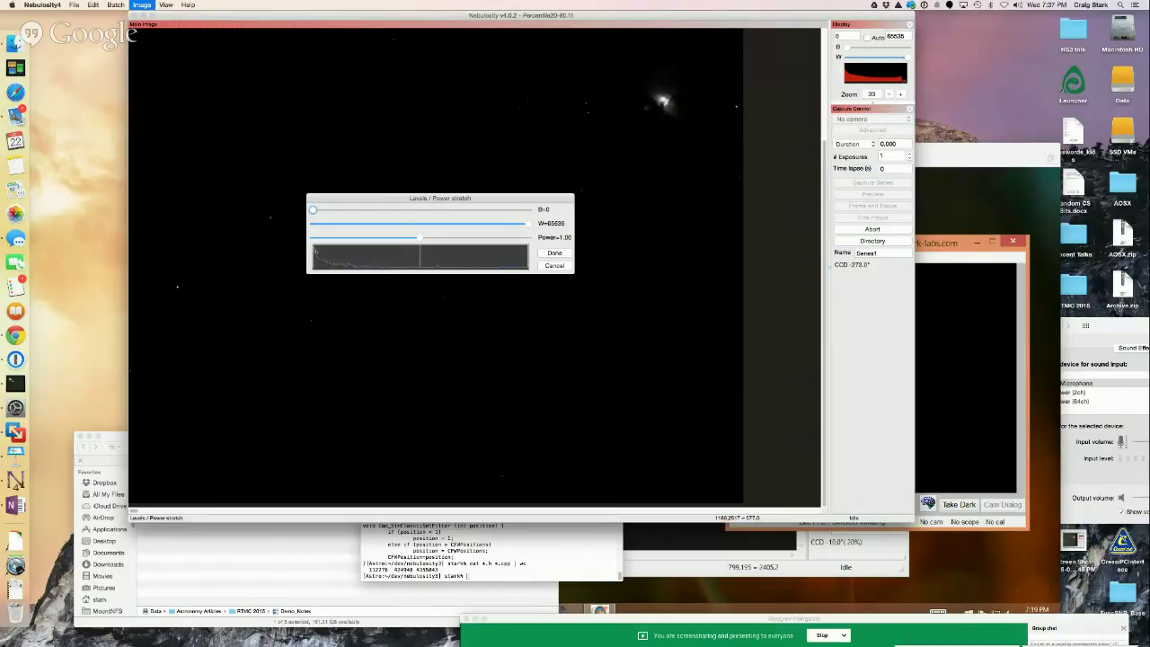
drag(419, 238, 336, 238)
click(555, 253)
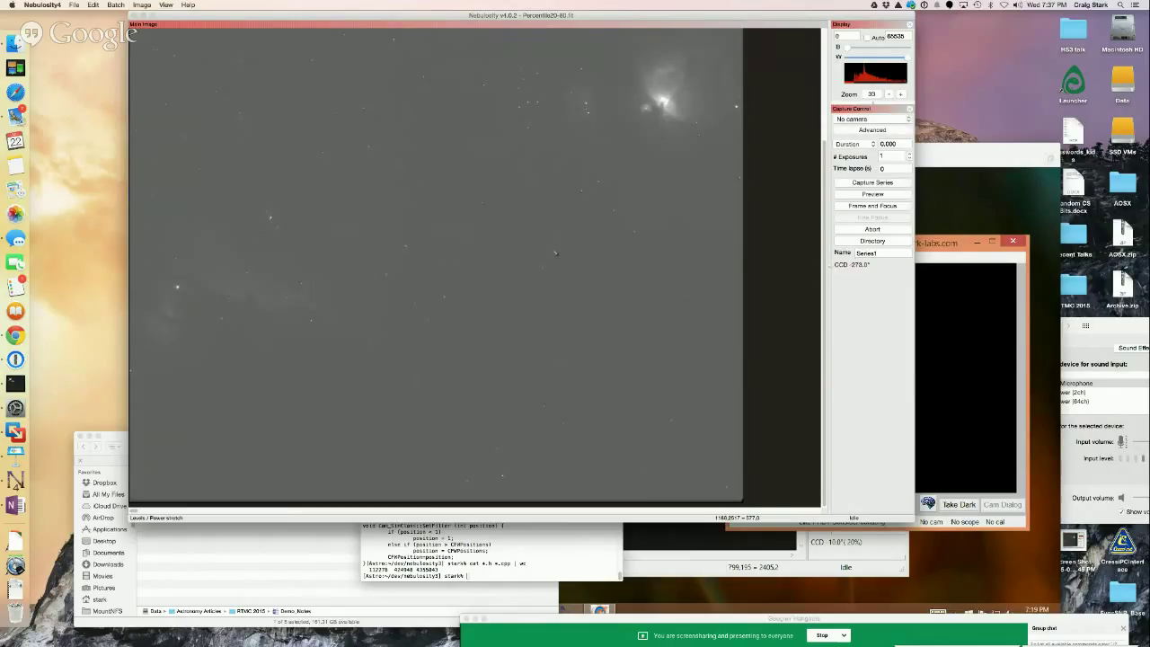
key(super+l)
drag(313, 210, 349, 209)
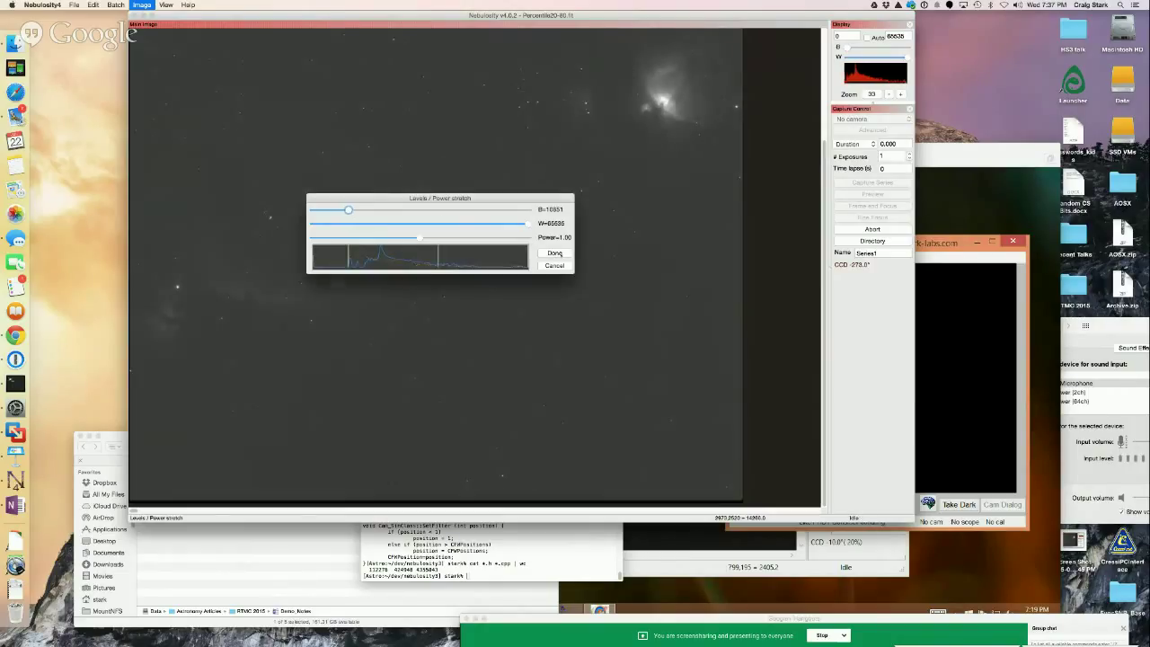
click(557, 254)
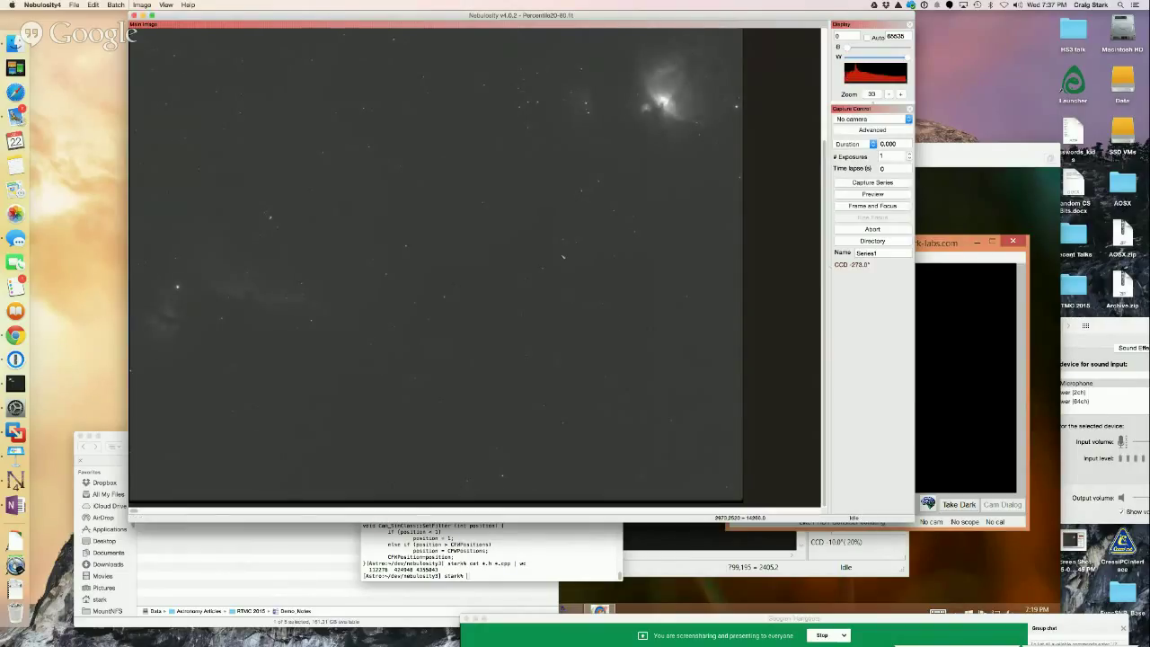
Stretch the image again with a moderately lowered power, and raise the black level to 15921 in a separate Levels pass.
key(super+l)
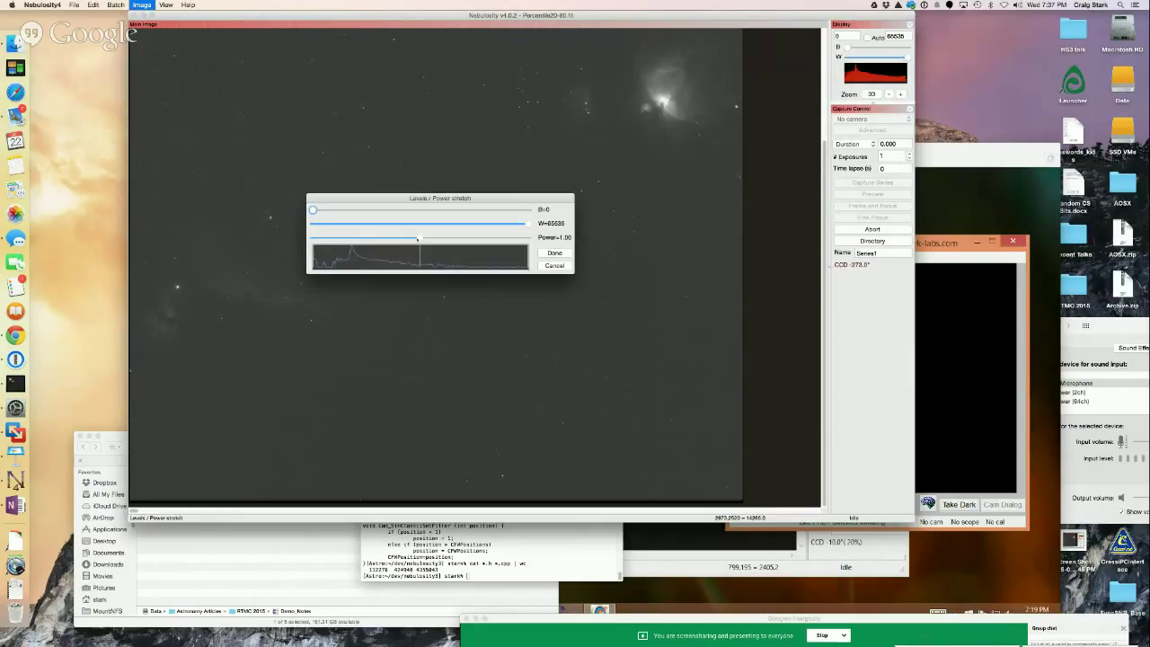
drag(418, 238, 375, 238)
click(554, 252)
key(super+l)
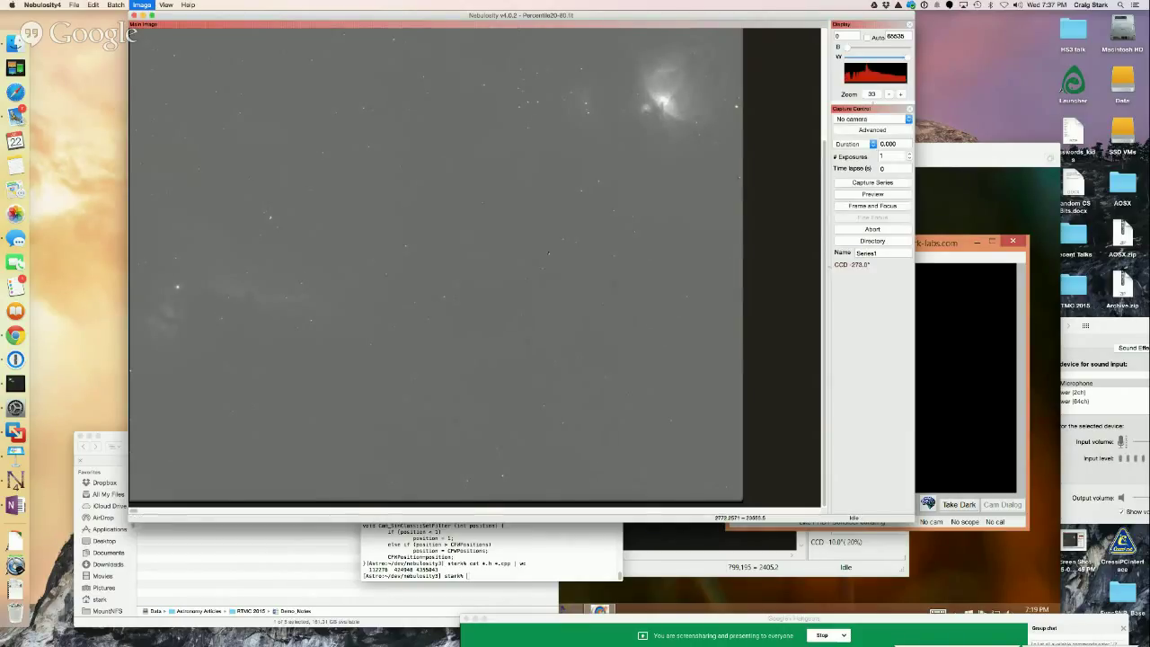
mouse_move(313, 209)
mouse_down()
mouse_move(376, 209)
mouse_move(365, 209)
mouse_up()
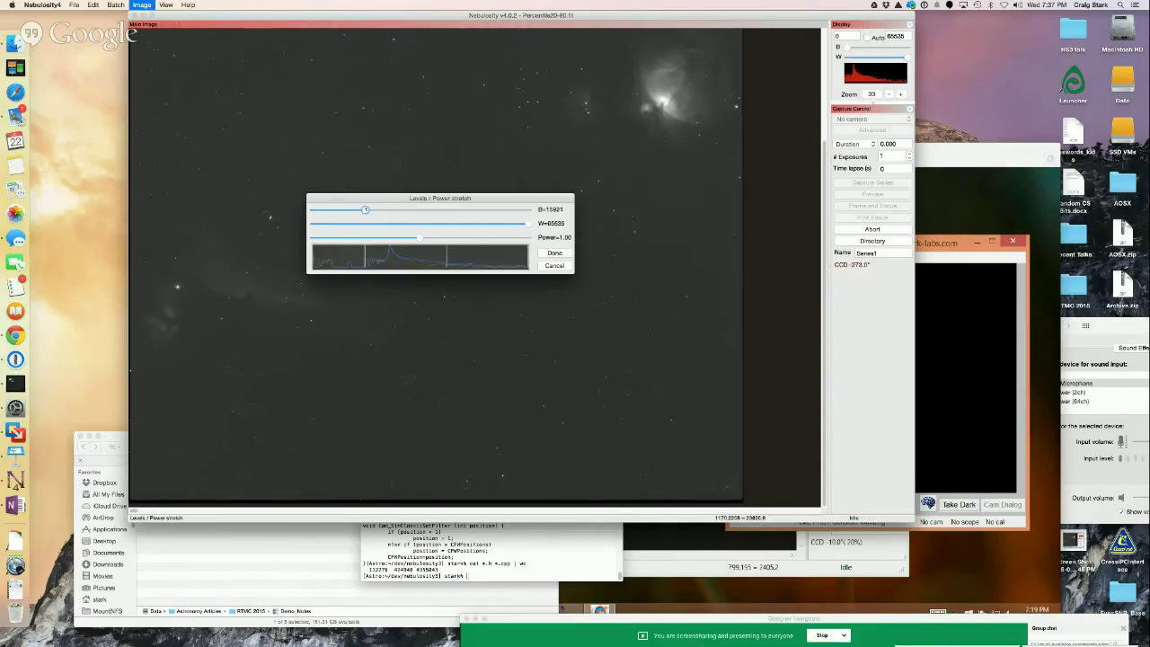
click(553, 253)
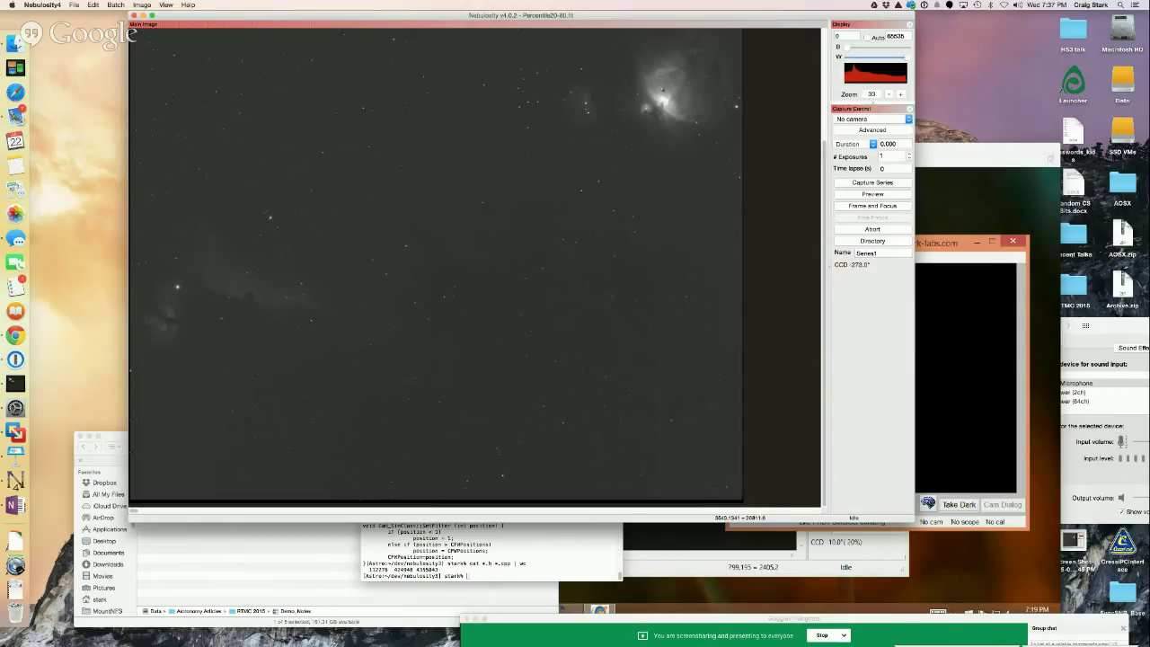
Run one combined Levels / Power stretch on the image with power 0.62 and black level 8415.
key(super+l)
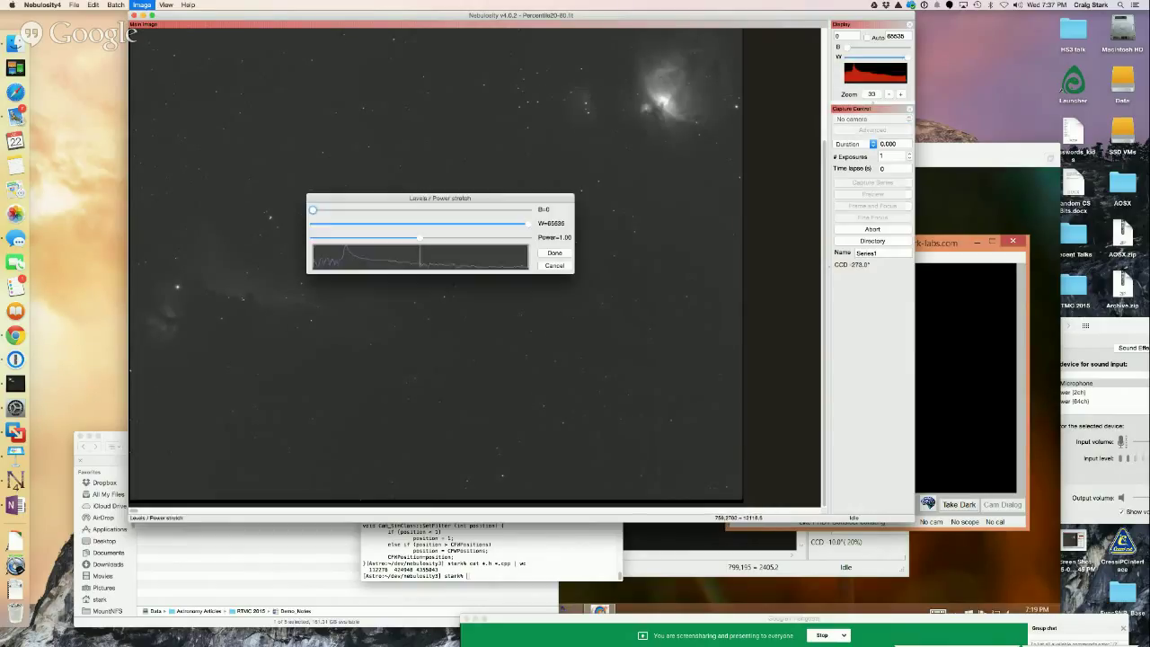
drag(420, 237, 377, 238)
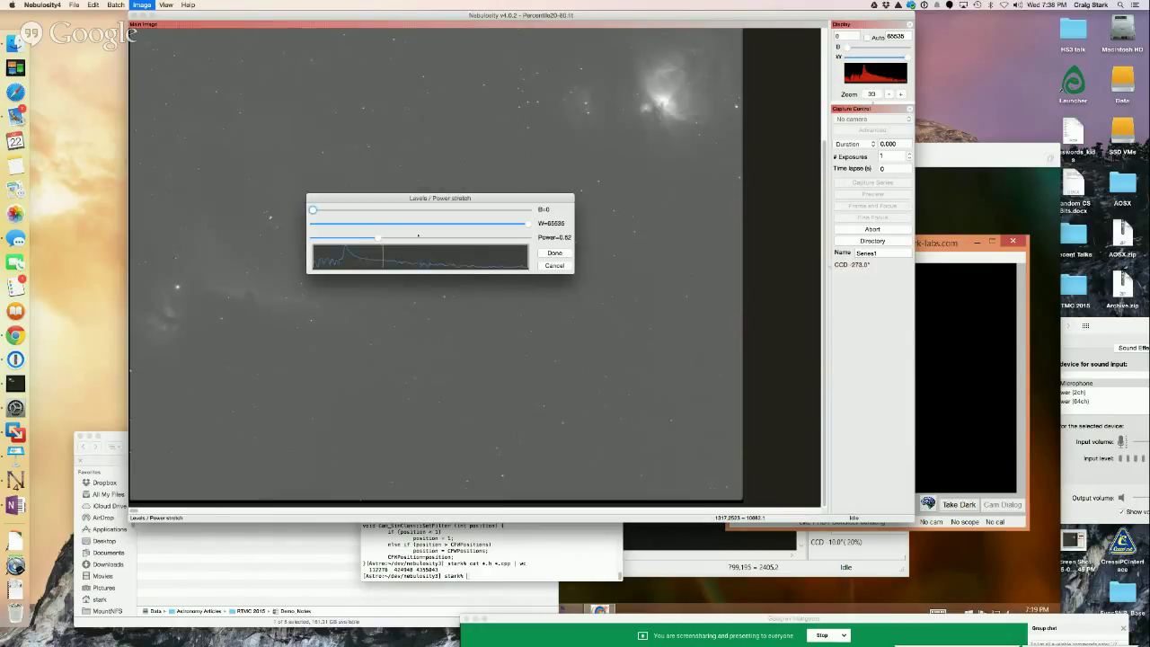
drag(313, 209, 341, 209)
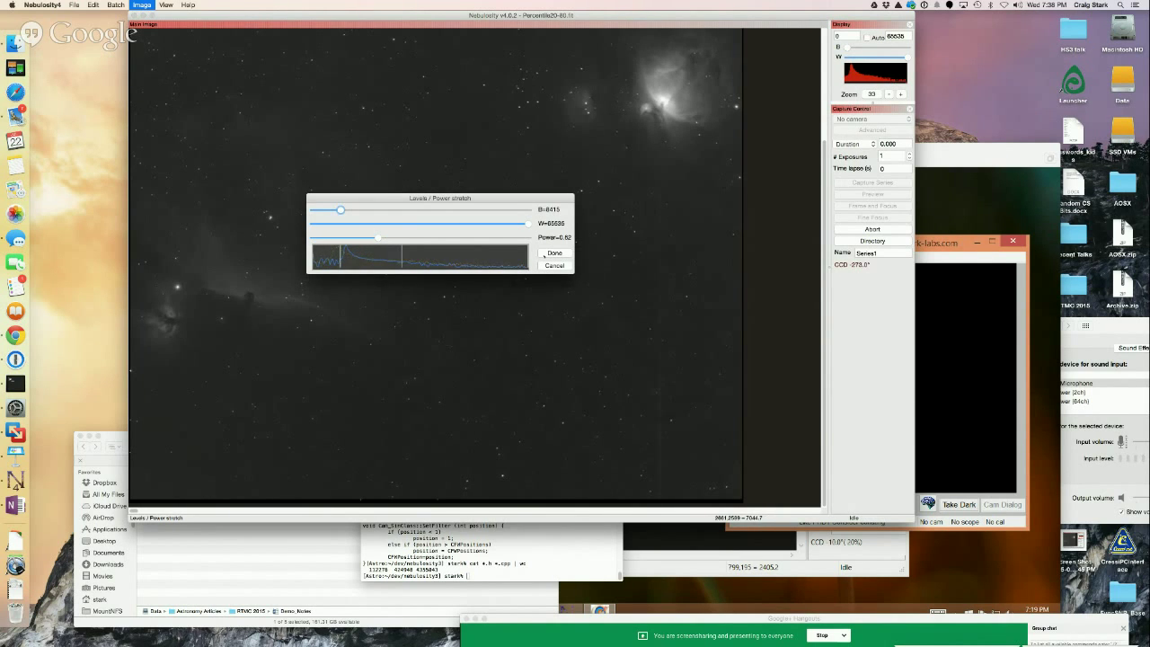
click(544, 255)
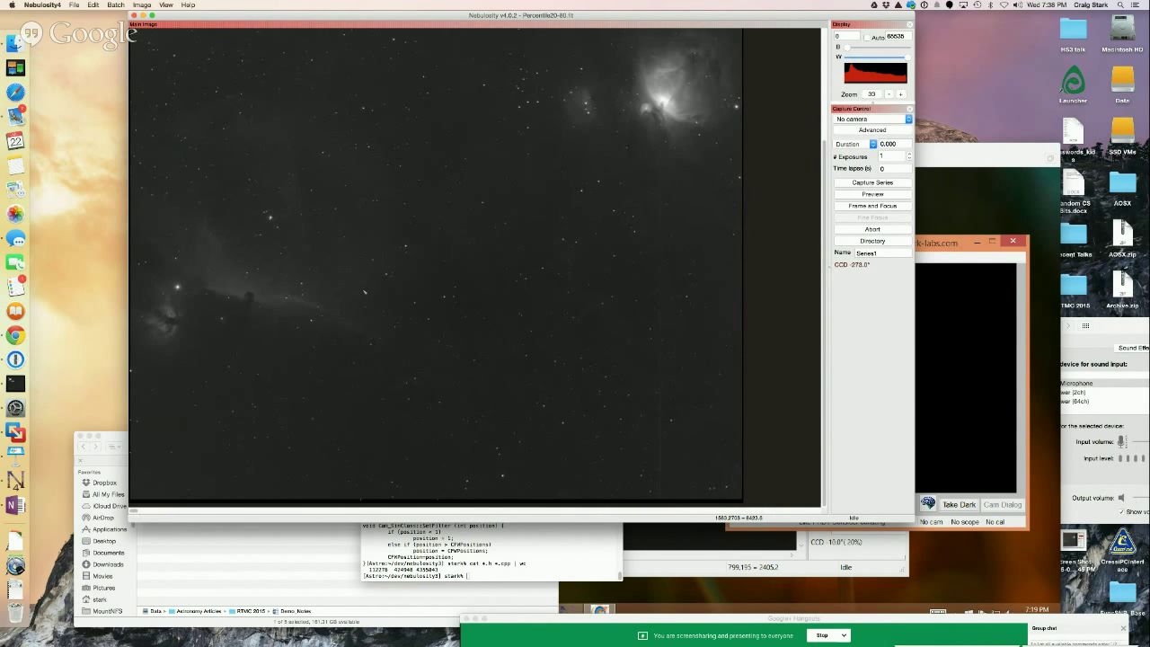
Open the image Percentile20-80_crop.fit from the M42 folder.
key(super+o)
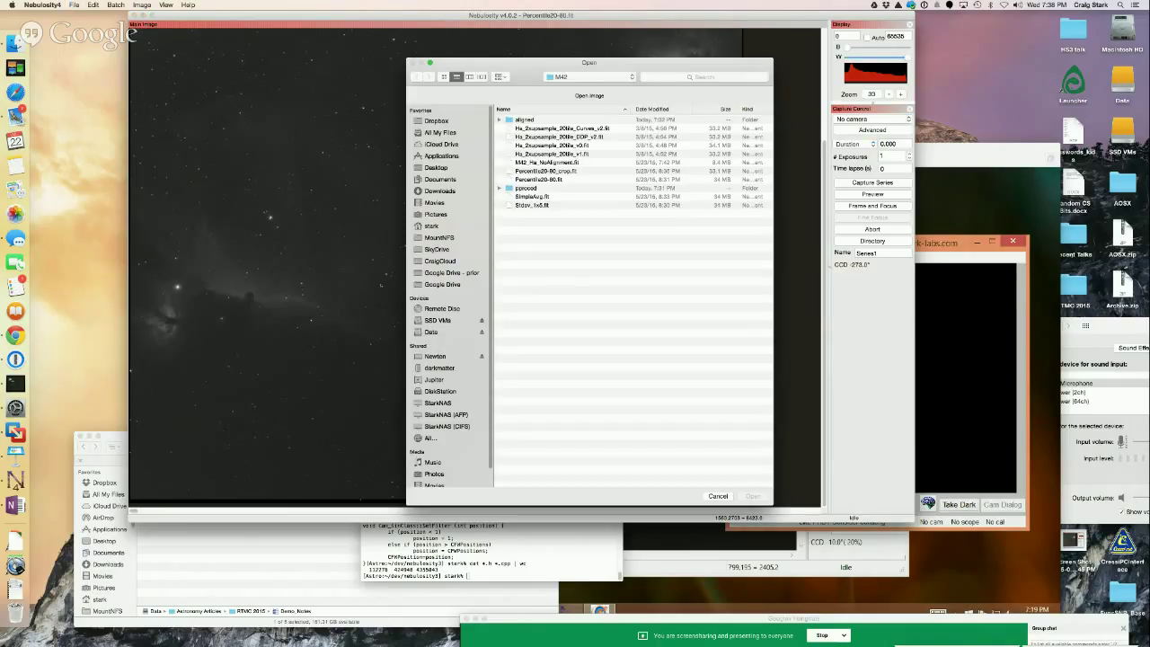
double_click(539, 171)
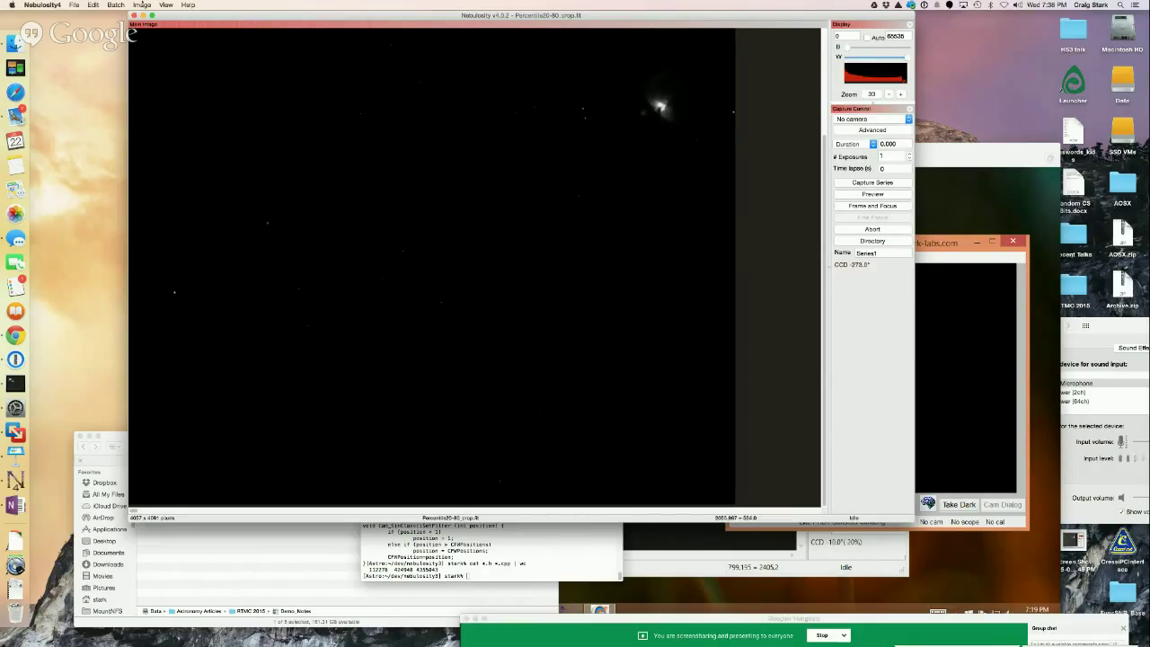
Try Digital Development on the cropped image with background 226, crossover 321 and B-Power 1.08, and undo it.
click(142, 5)
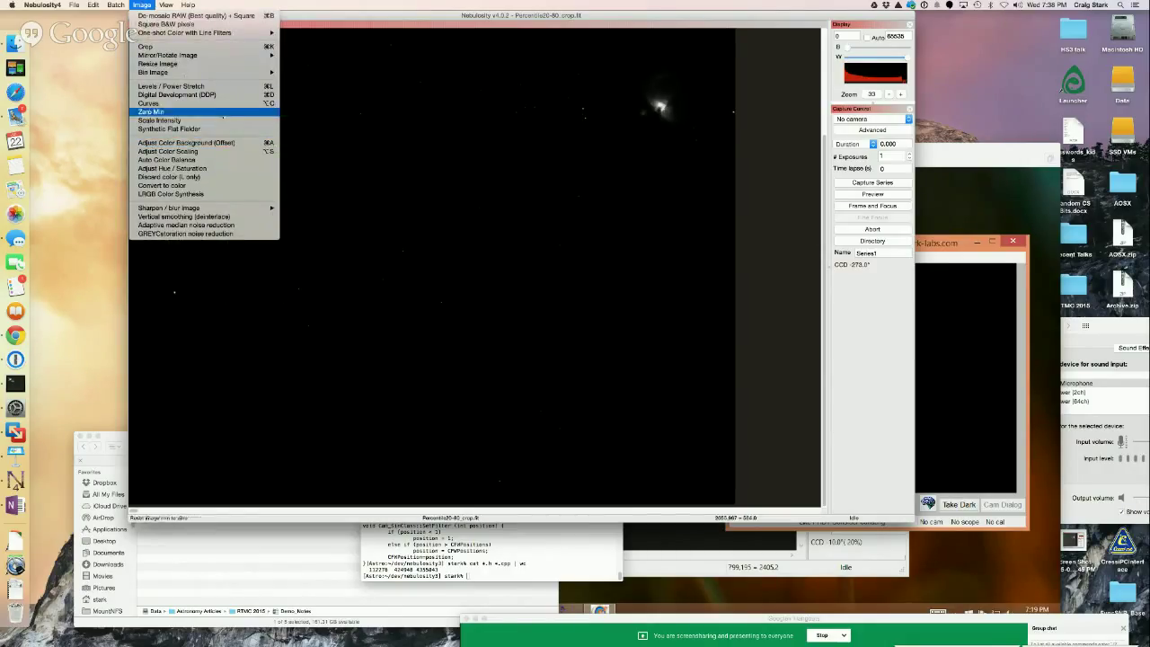
click(223, 94)
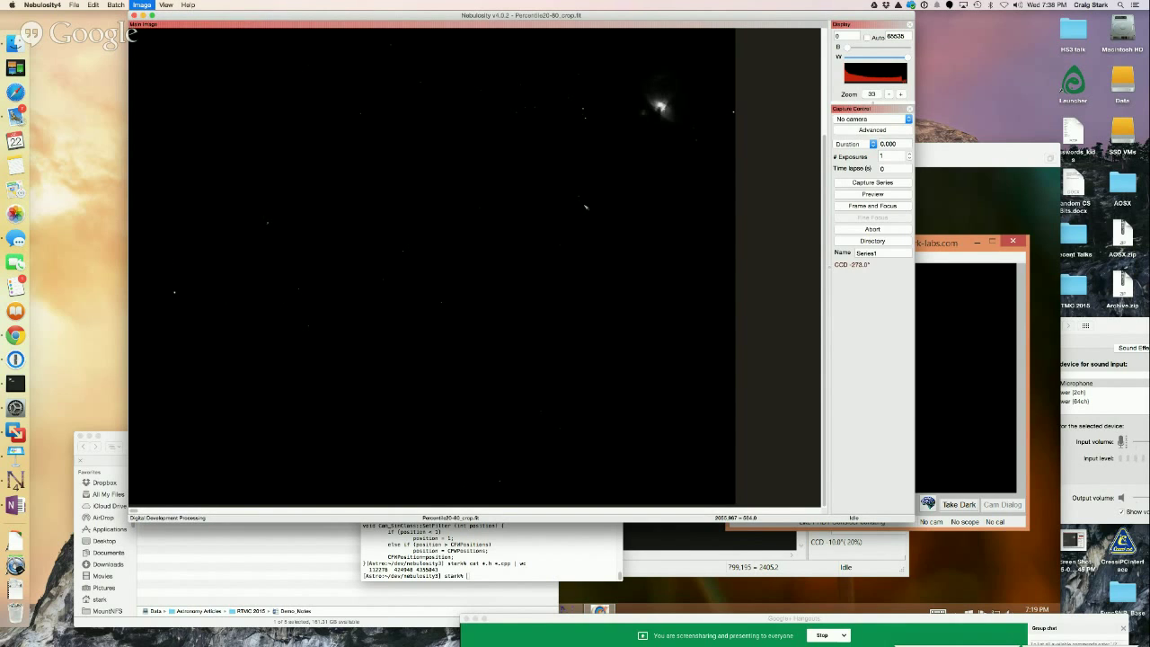
drag(469, 195, 646, 244)
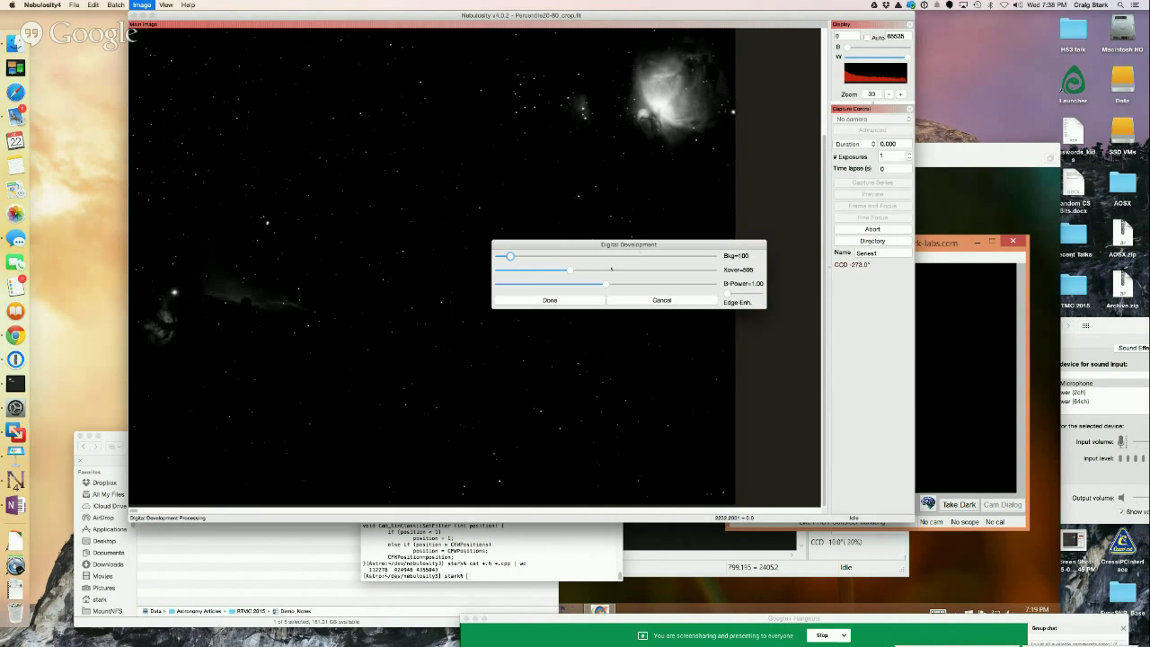
drag(569, 270, 537, 270)
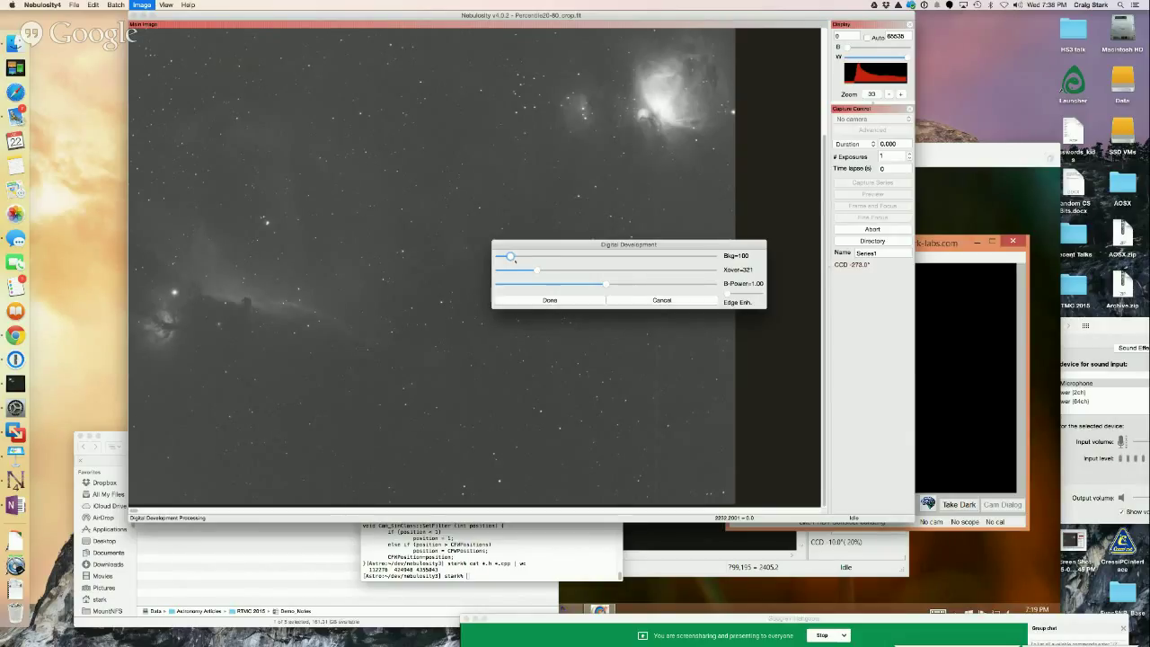
drag(510, 256, 525, 256)
mouse_move(605, 283)
mouse_down()
mouse_move(637, 282)
mouse_move(616, 283)
mouse_up()
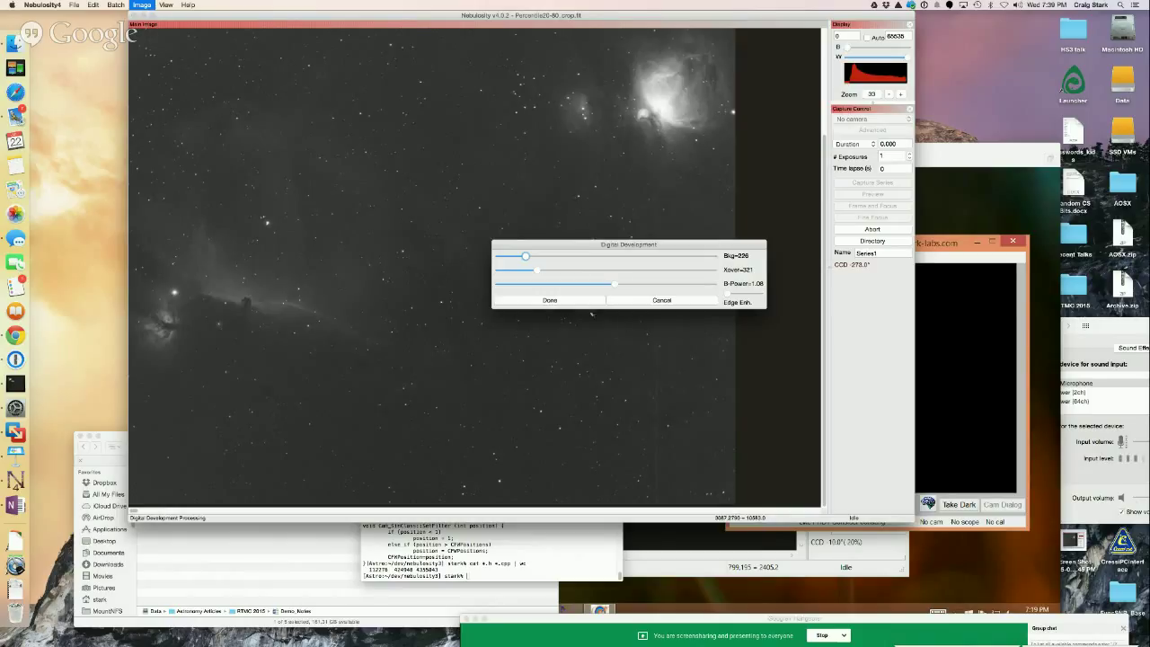
click(576, 299)
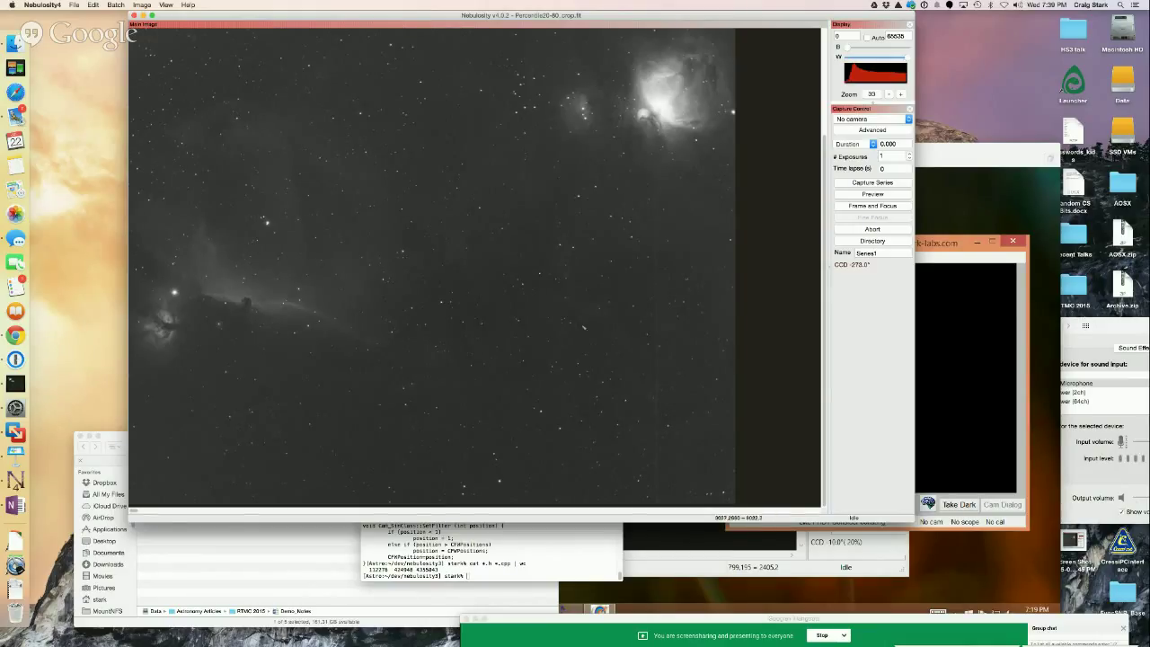
key(super+z)
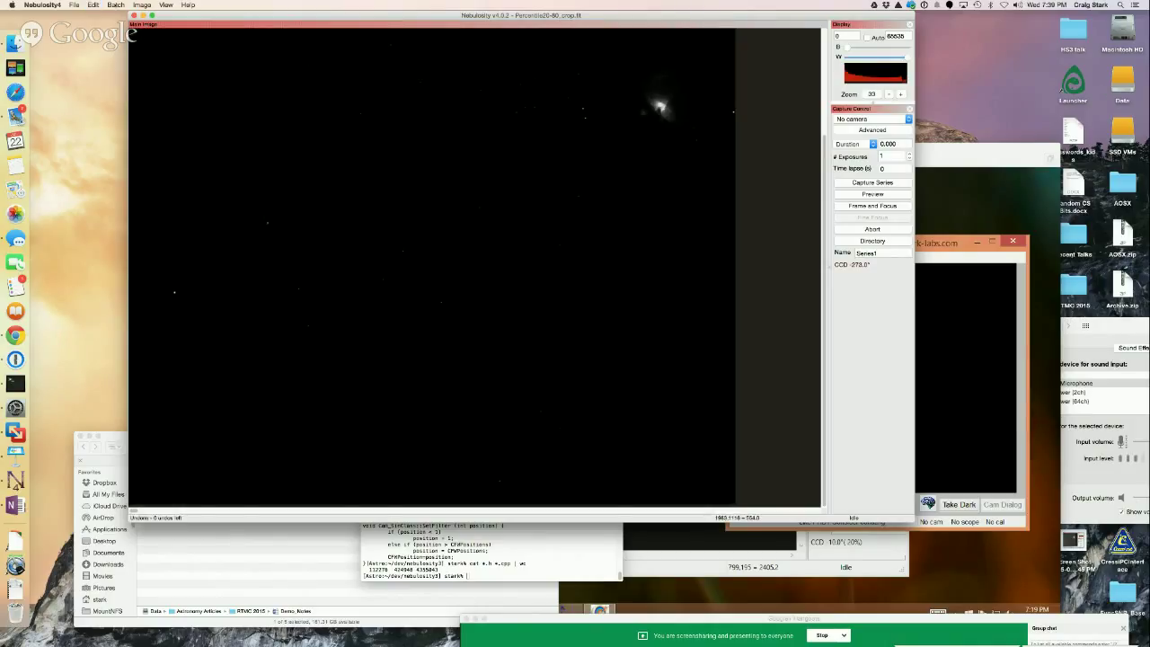
In Bezier Curves, choose the Keller Ha preset and experiment with its shape, ending with both control points near the graph's upper-left corner.
click(116, 4)
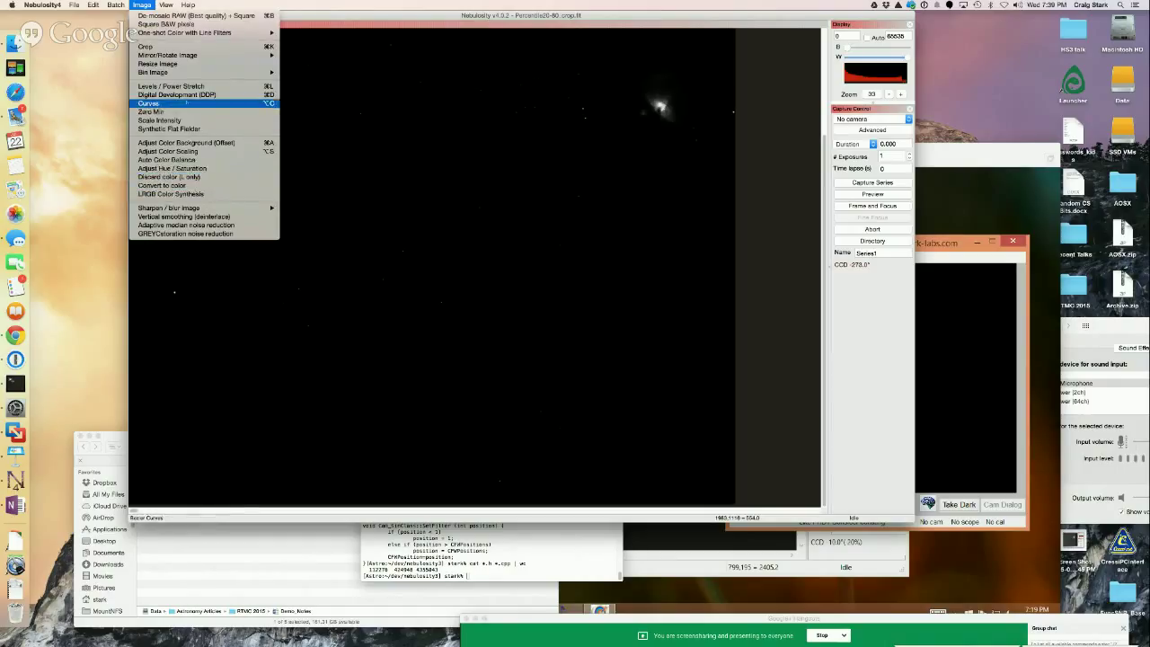
click(186, 103)
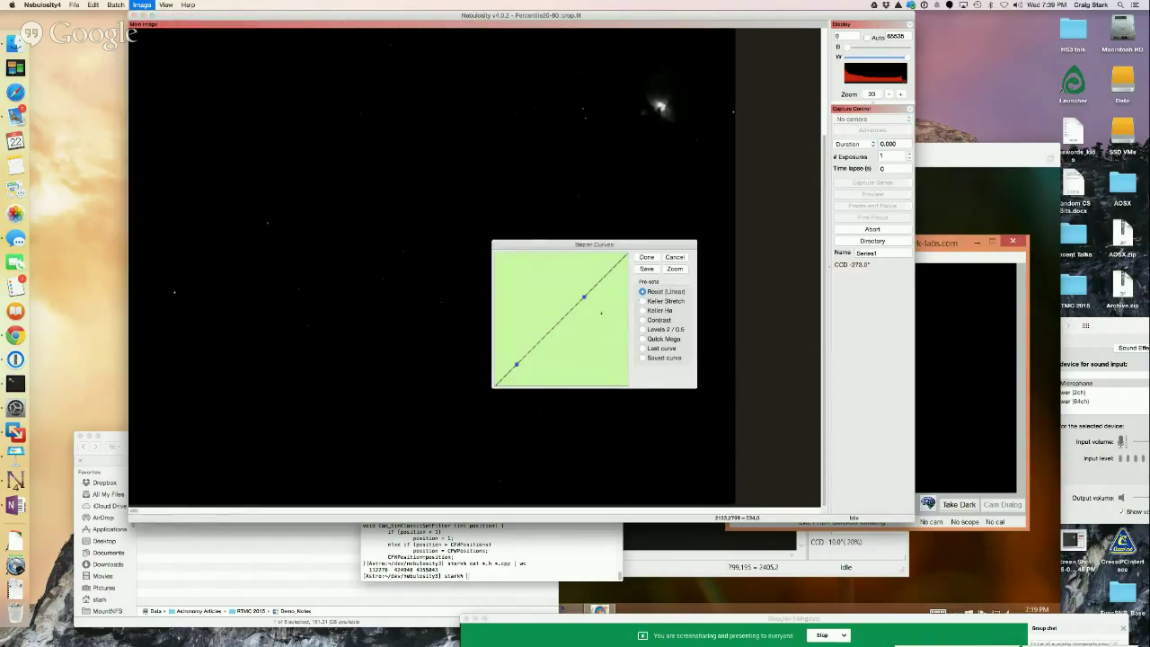
click(642, 310)
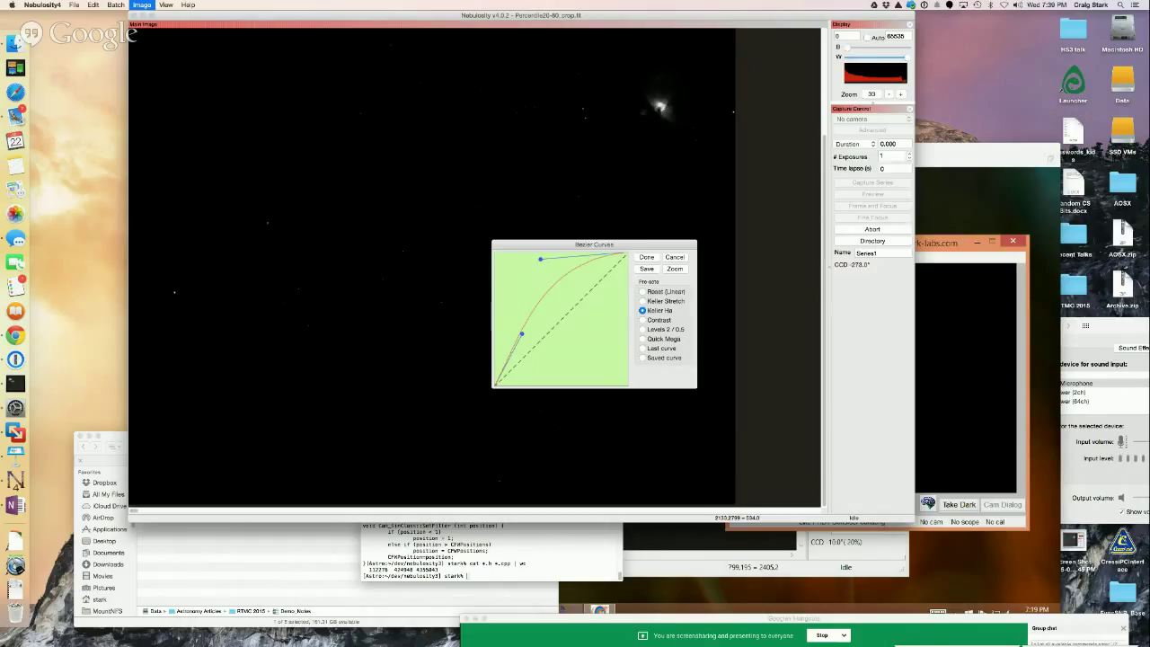
drag(540, 259, 504, 257)
drag(522, 334, 508, 324)
mouse_move(504, 257)
mouse_down()
mouse_move(514, 291)
mouse_move(548, 308)
mouse_move(513, 278)
mouse_up()
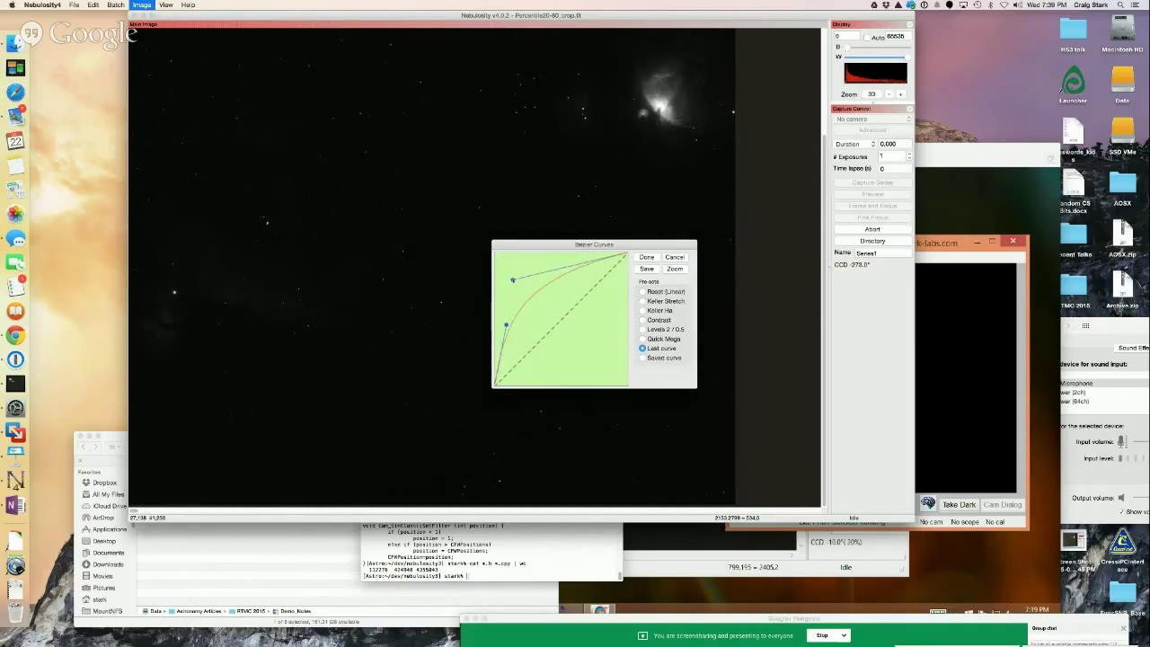
drag(505, 325, 611, 370)
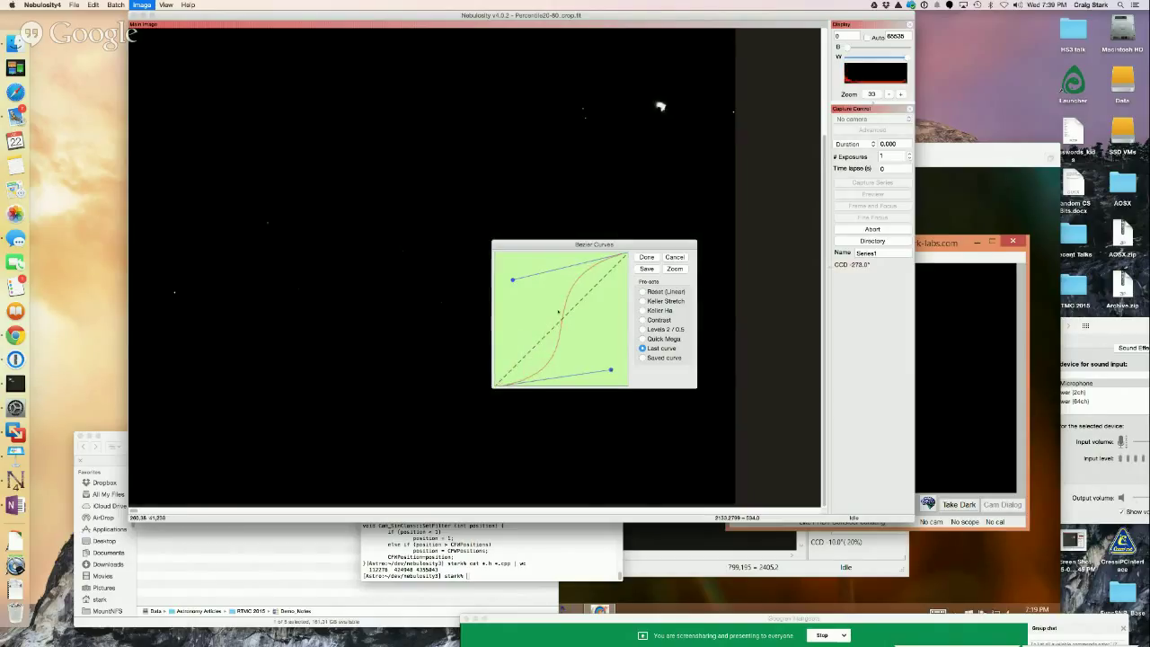
drag(611, 370, 504, 260)
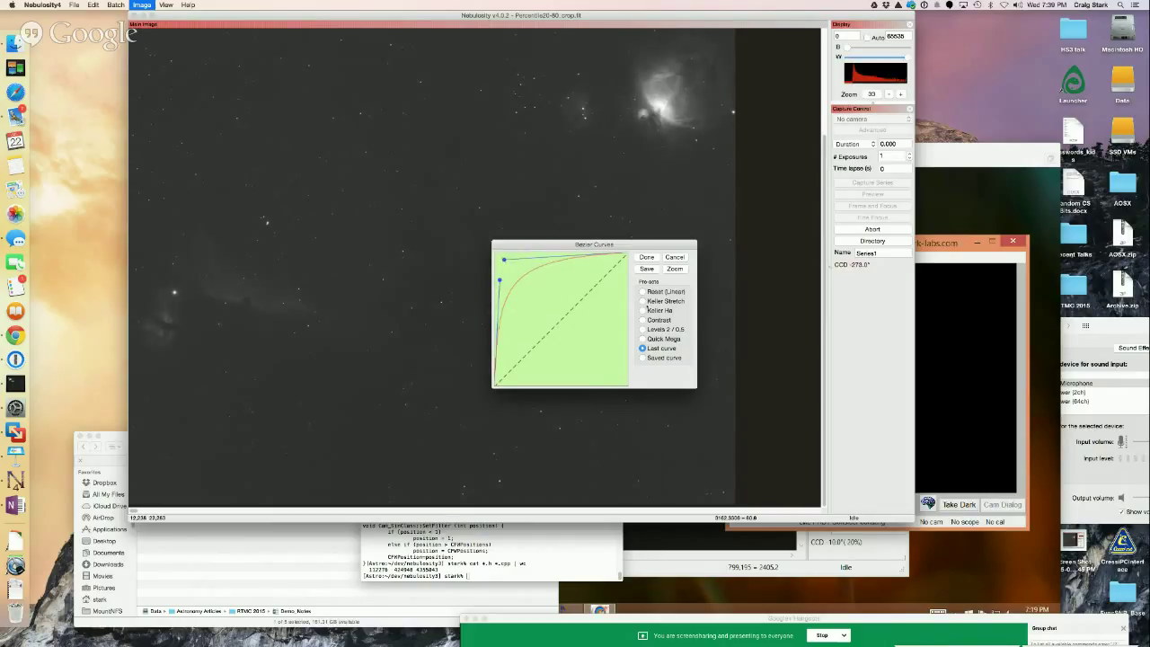
Apply the Keller Stretch preset in Bezier Curves, and run a second curves pass with the Last curve preset.
click(643, 301)
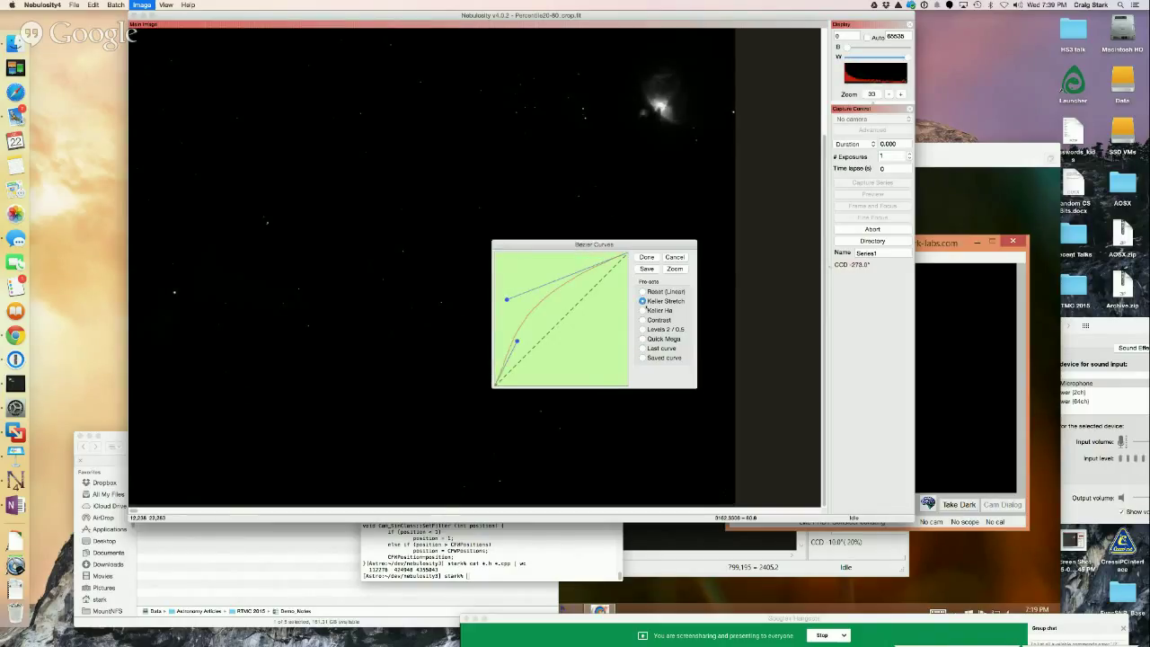
click(646, 257)
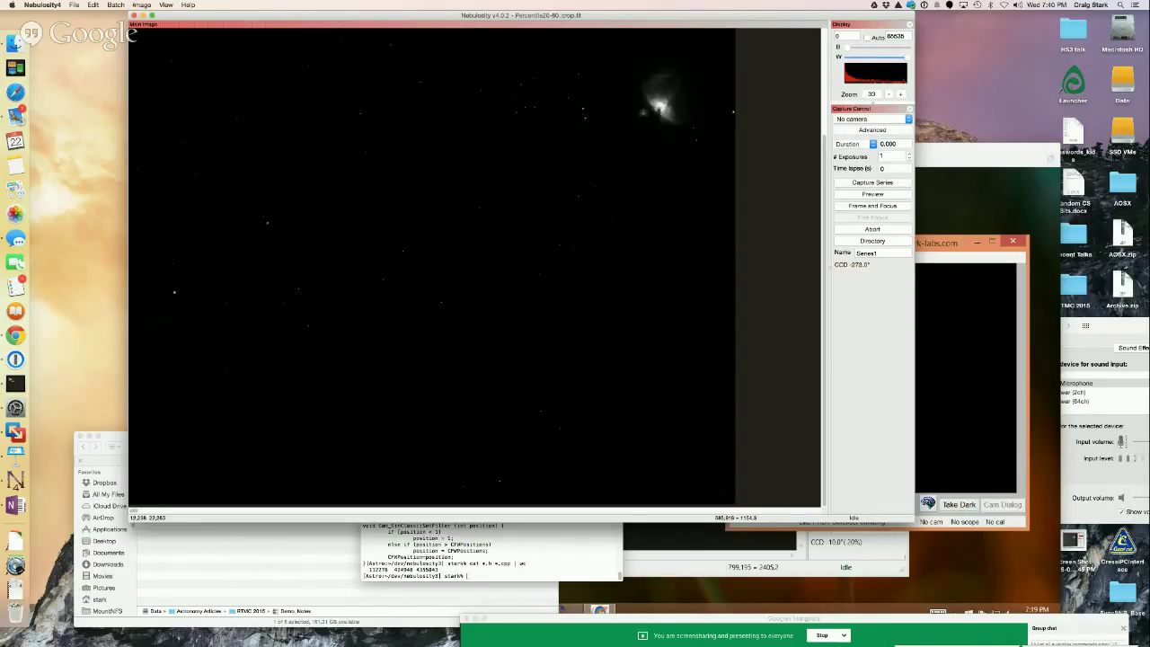
key(super+b)
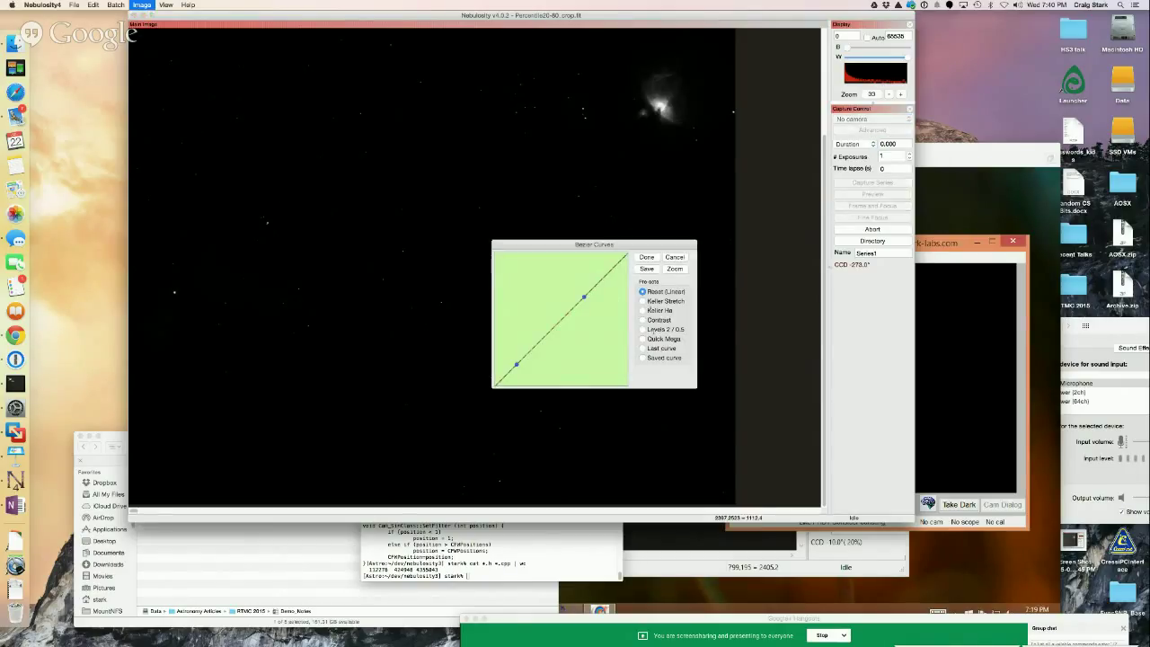
click(642, 348)
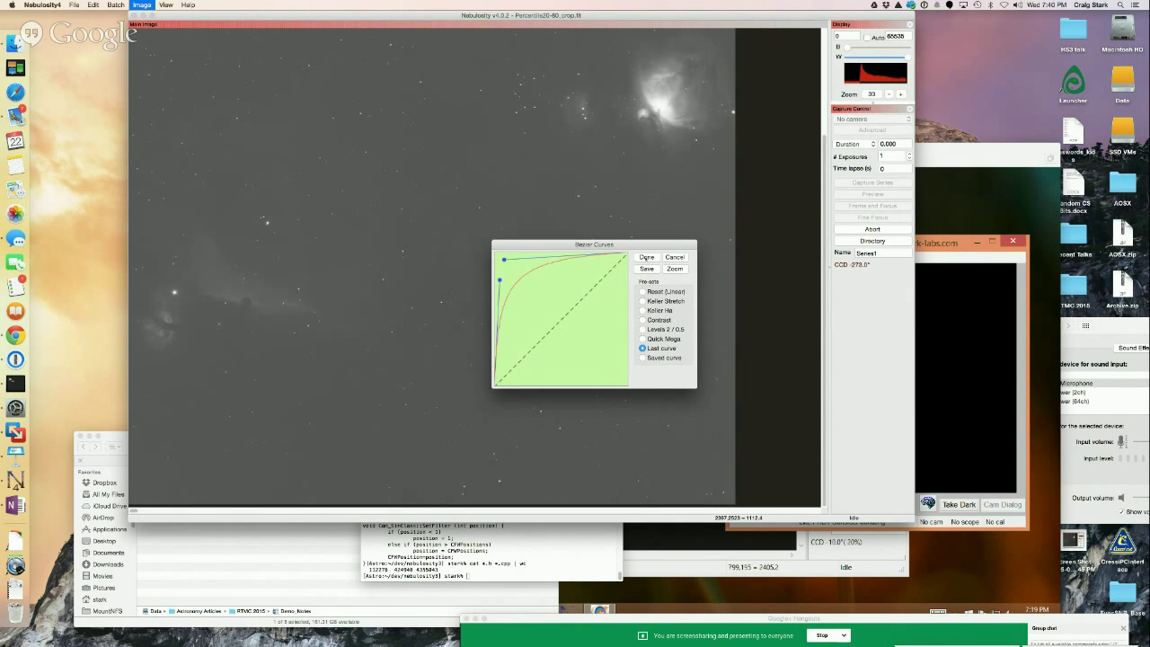
click(647, 258)
Apply a Levels / Power stretch to the image with the black level at 13802.
key(super+l)
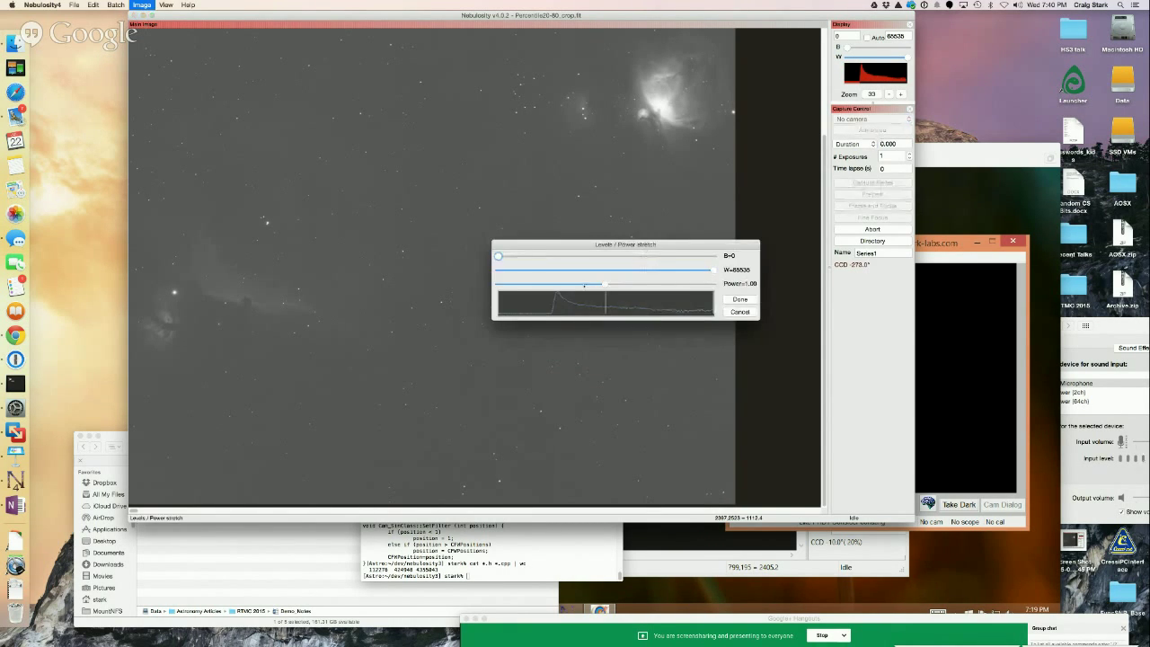
drag(498, 256, 543, 257)
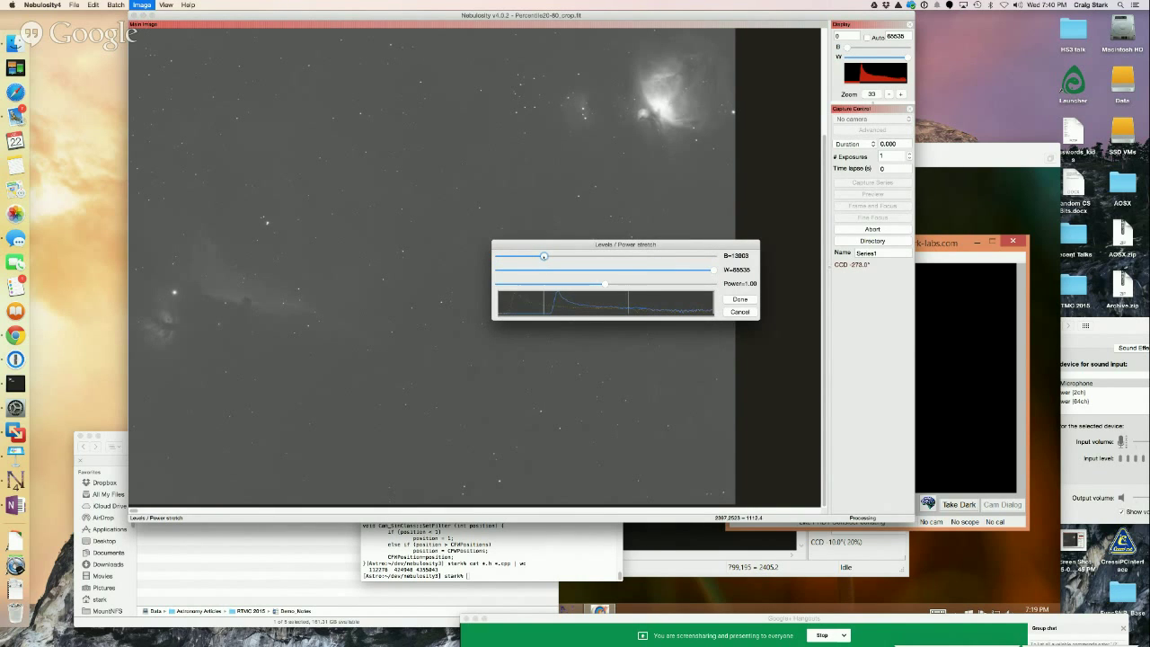
click(740, 299)
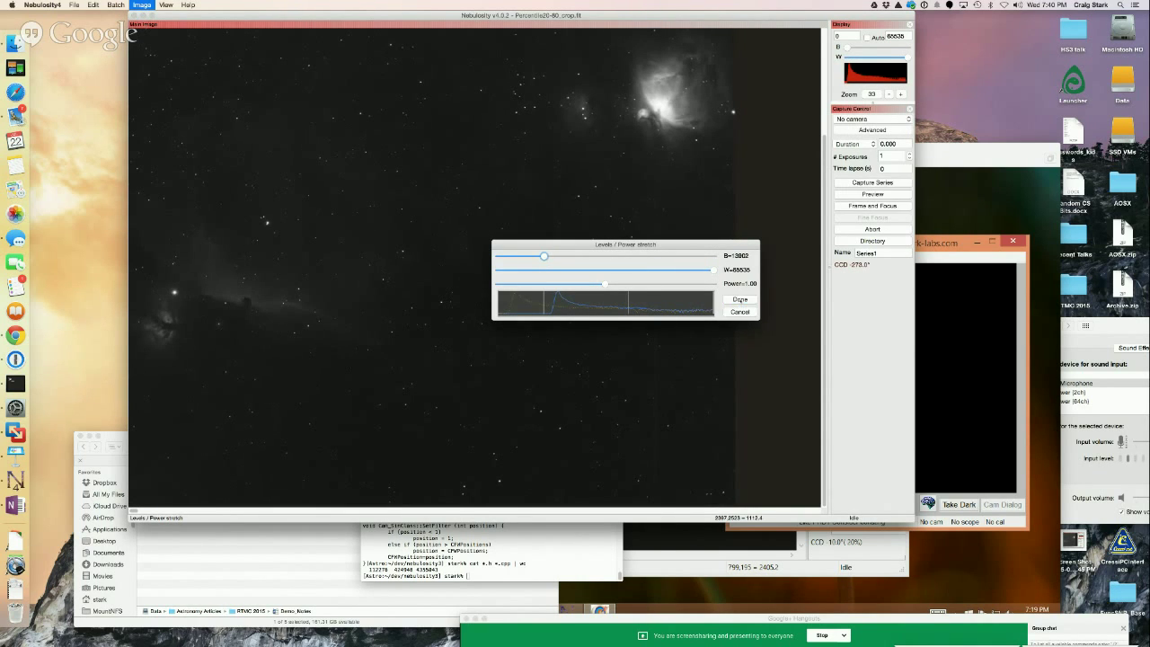
Reshape another Bezier curve, ending with the lower control point left of the diagonal and the other near the graph's upper-left corner, and apply it.
key(super+b)
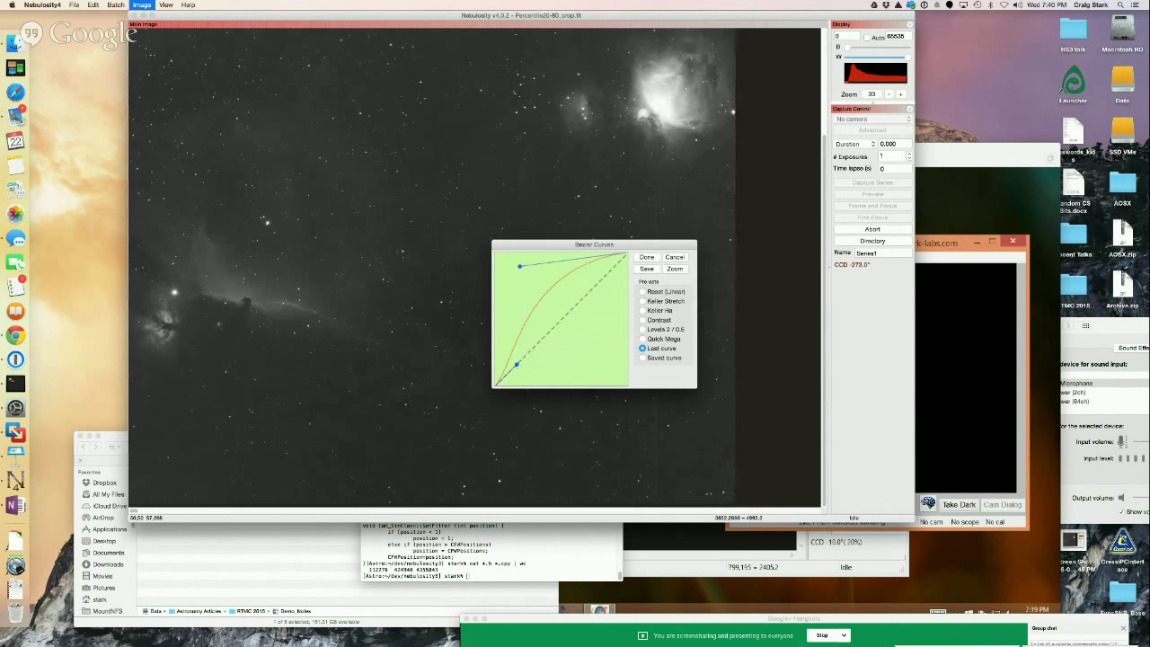
drag(517, 364, 536, 384)
mouse_move(520, 266)
mouse_down()
mouse_move(499, 254)
mouse_move(526, 252)
mouse_move(501, 261)
mouse_up()
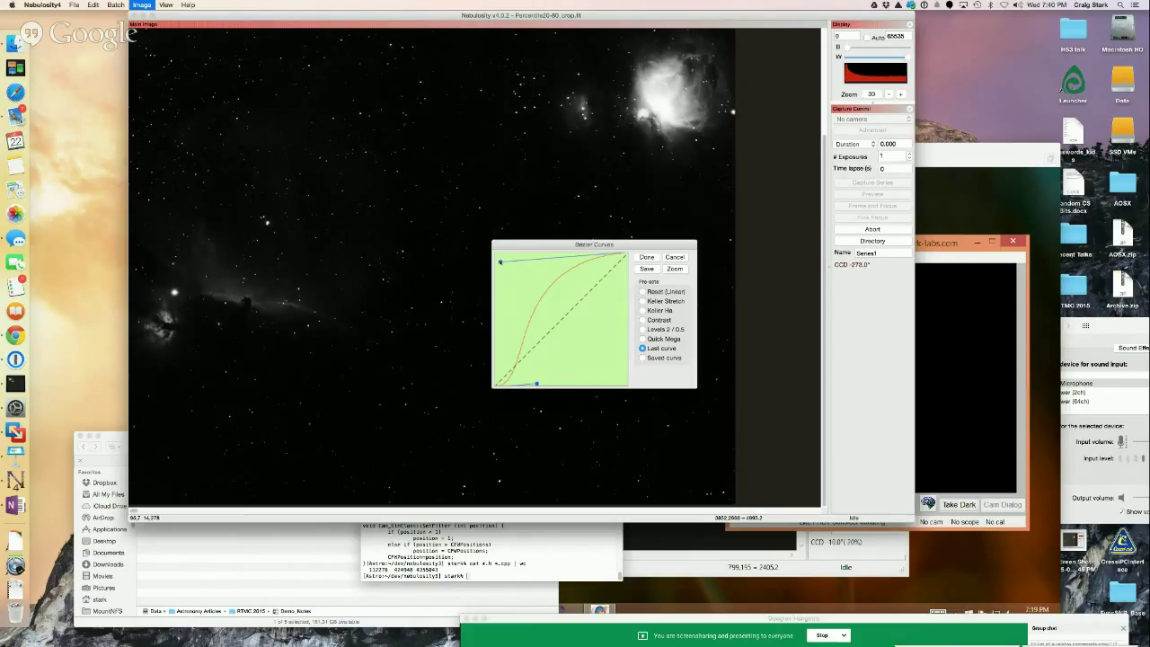
drag(536, 384, 508, 332)
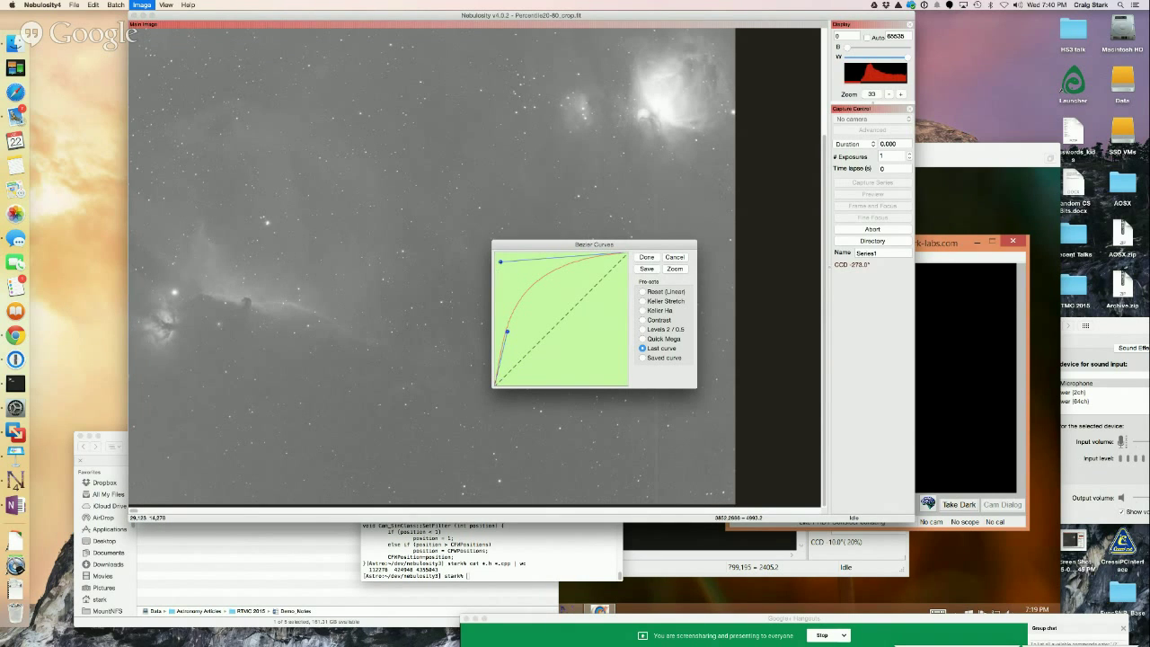
drag(501, 261, 509, 270)
drag(507, 332, 513, 344)
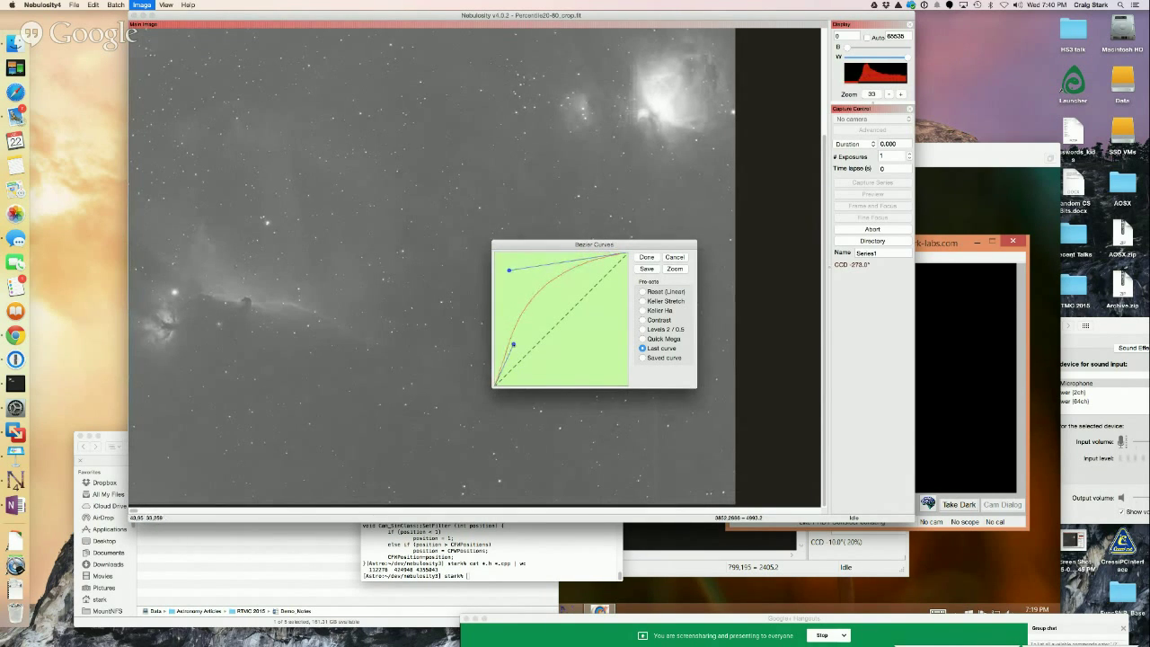
mouse_move(509, 269)
mouse_down()
mouse_move(500, 285)
mouse_move(495, 275)
mouse_up()
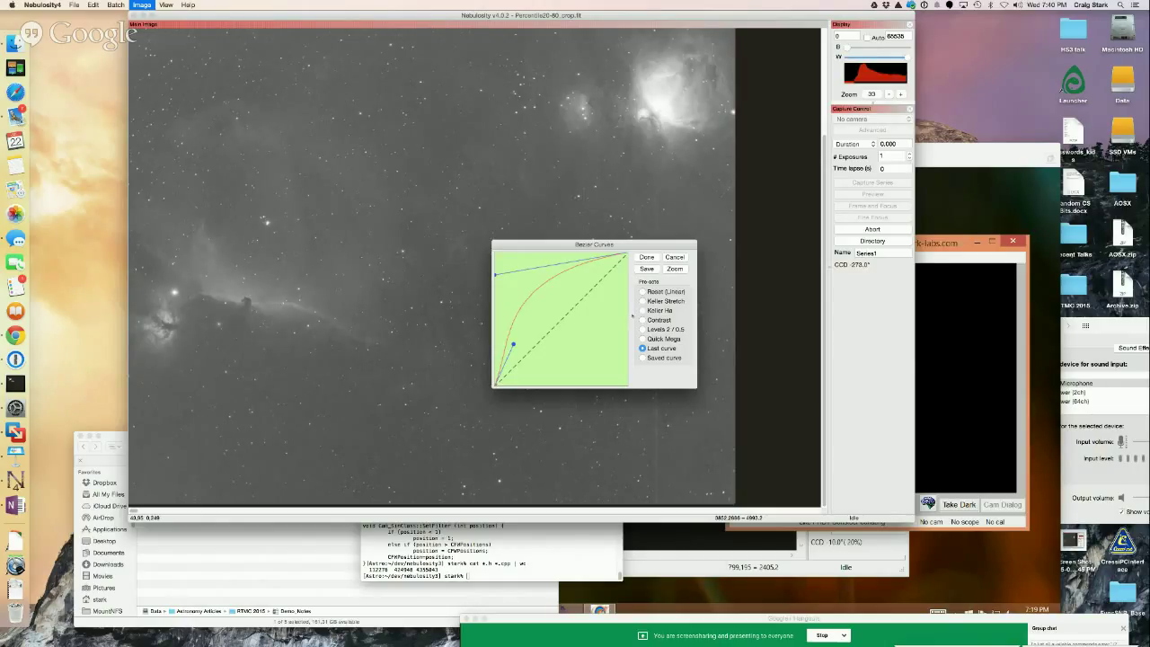
drag(513, 345, 508, 327)
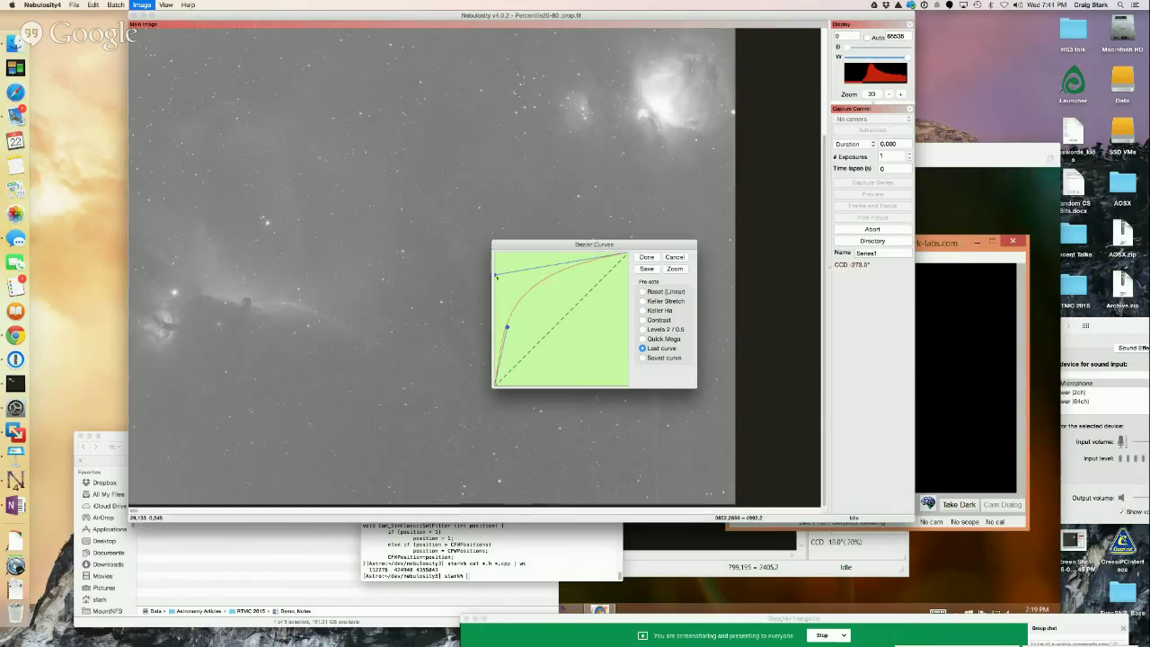
drag(495, 274, 506, 273)
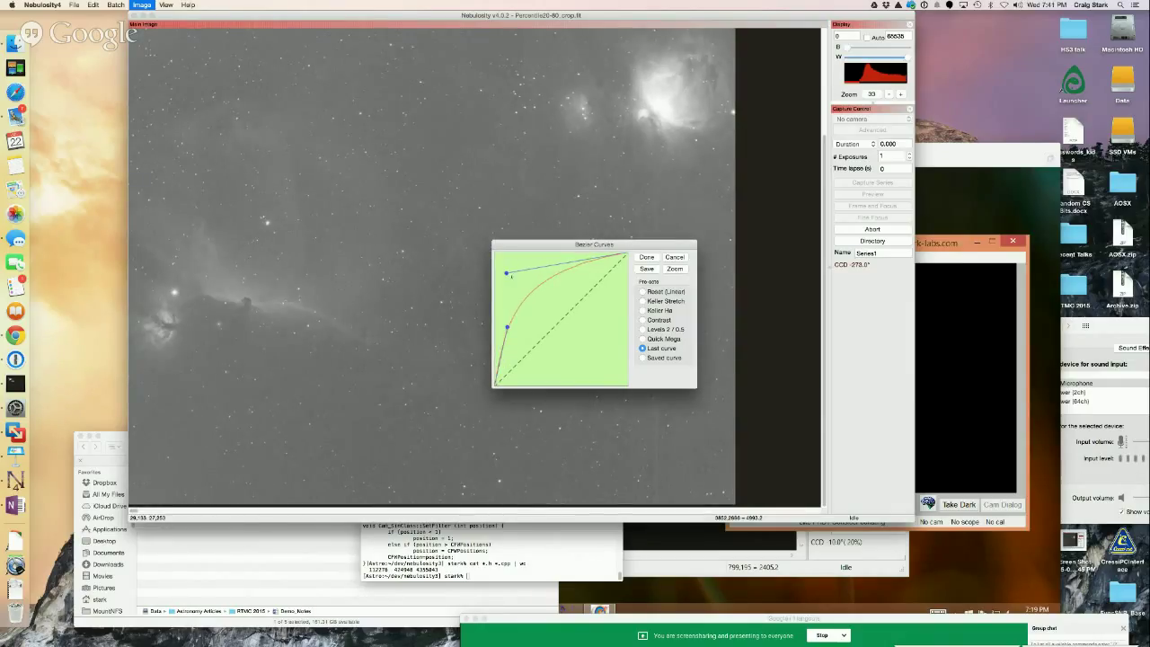
drag(505, 273, 502, 279)
drag(512, 321, 510, 325)
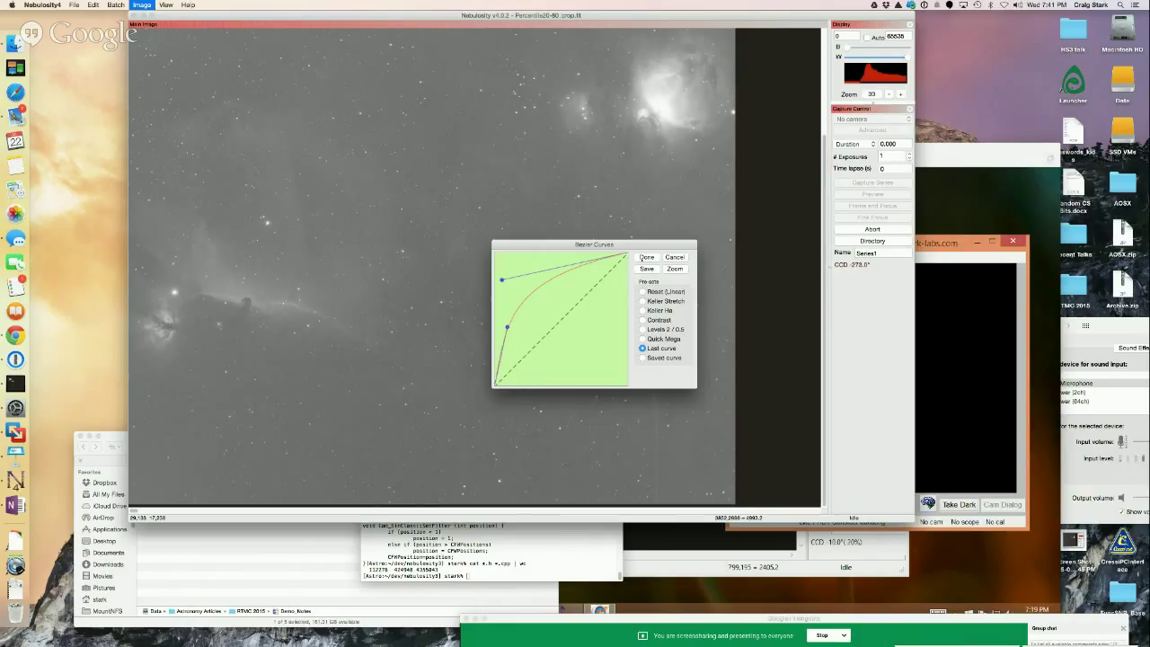
click(646, 257)
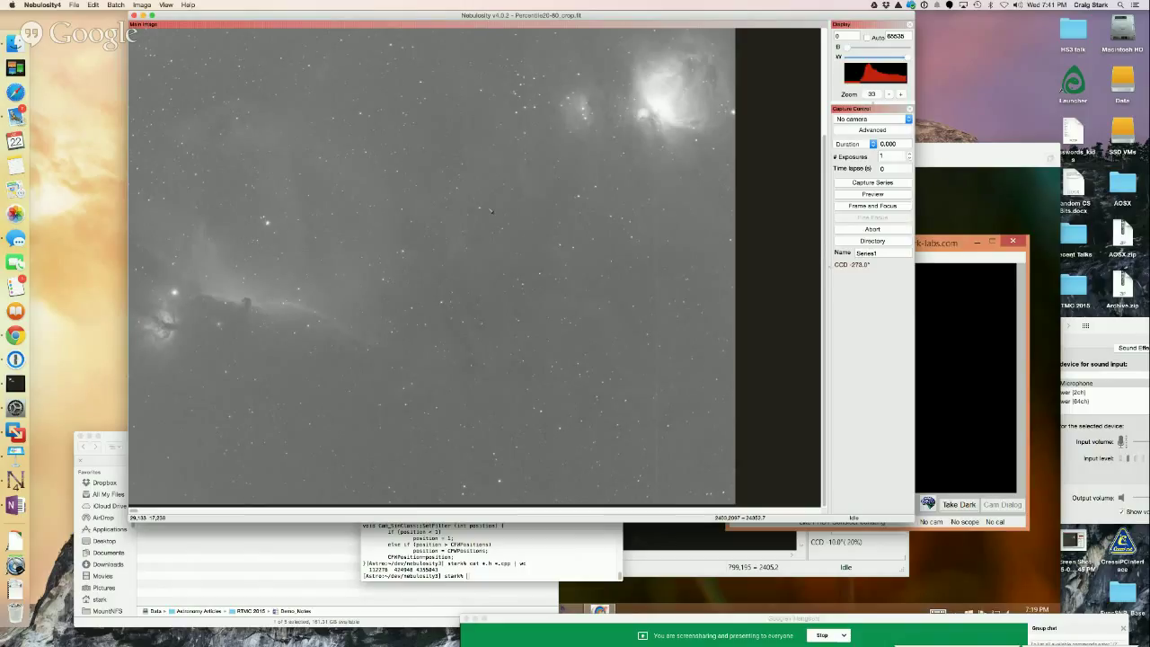
Apply another Levels / Power stretch with the black level at about 15700.
key(super+l)
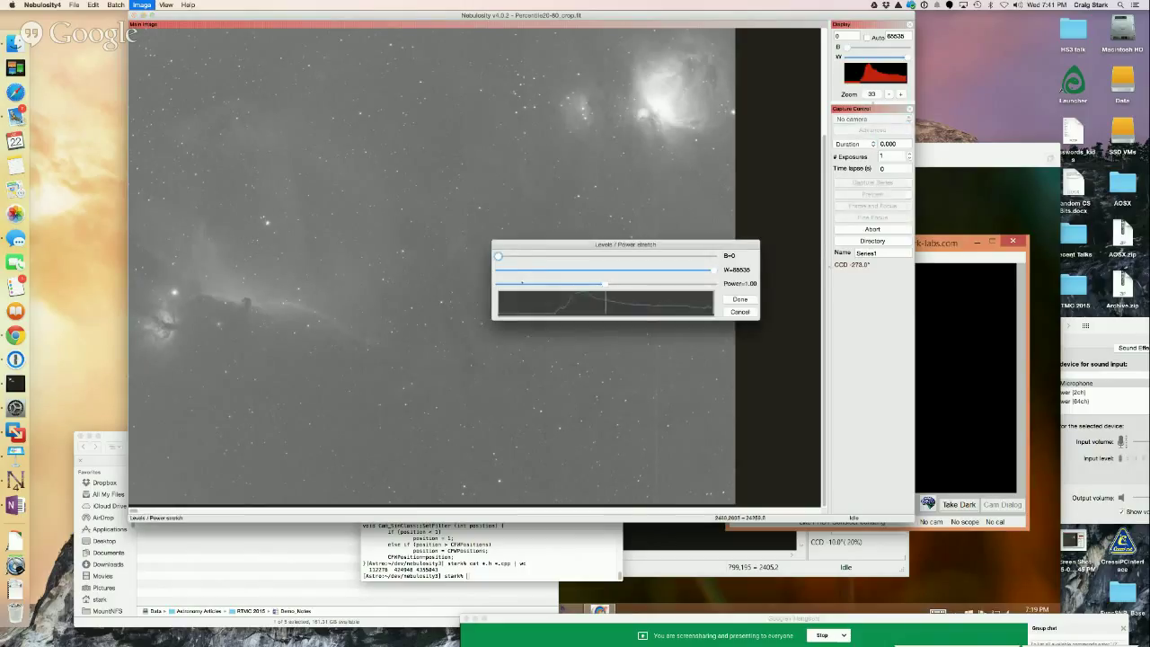
drag(498, 256, 550, 257)
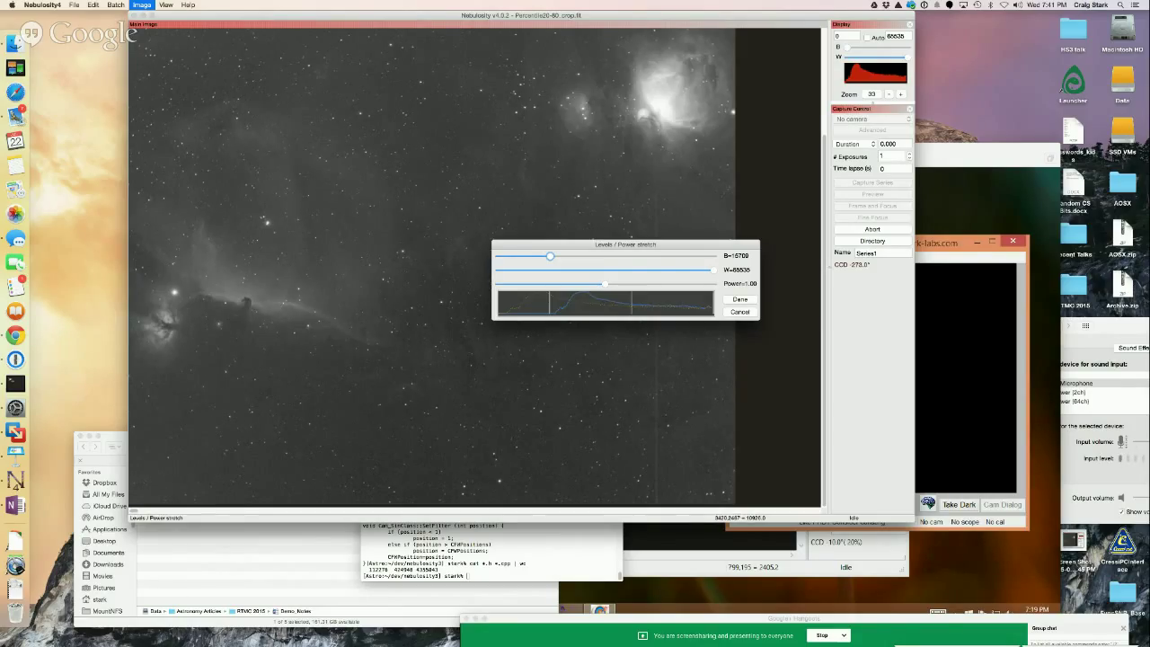
drag(695, 246, 485, 224)
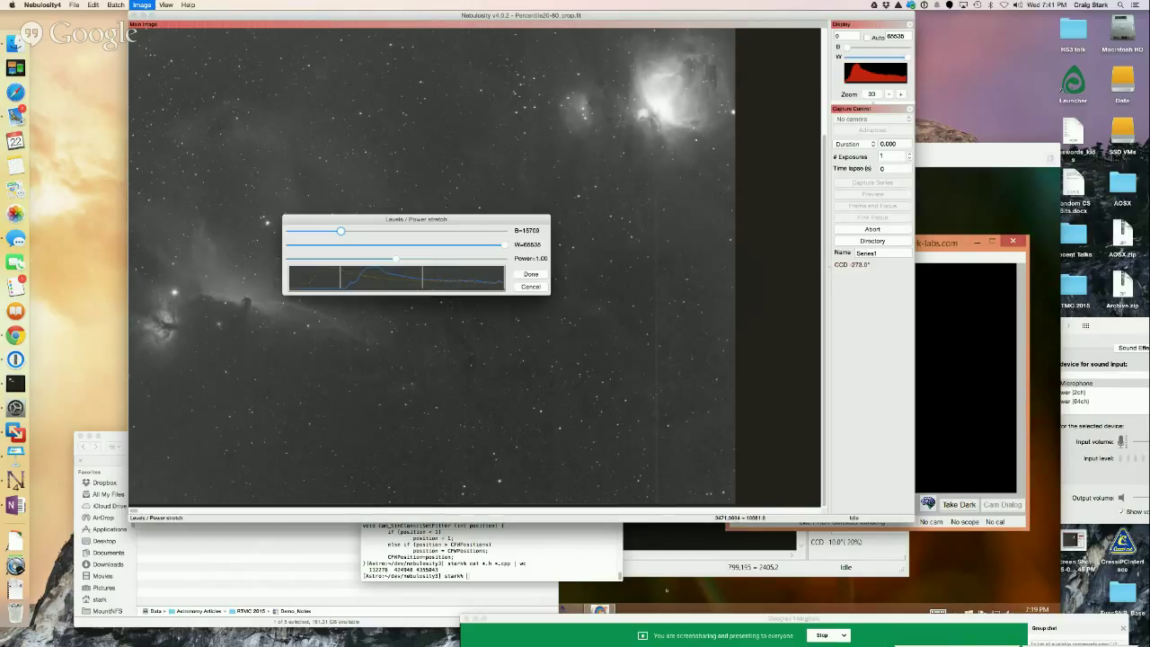
click(531, 274)
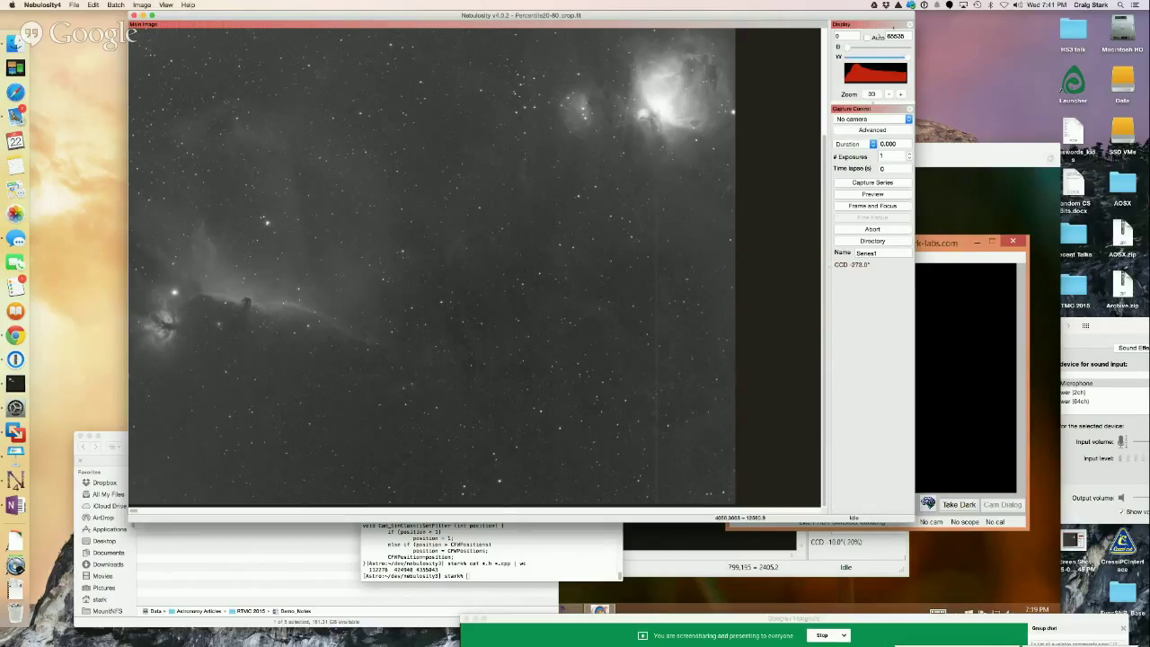
Turn on automatic display scaling, select a region near the image's centre and try Adaptive median noise reduction.
click(867, 38)
drag(379, 241, 481, 322)
click(142, 4)
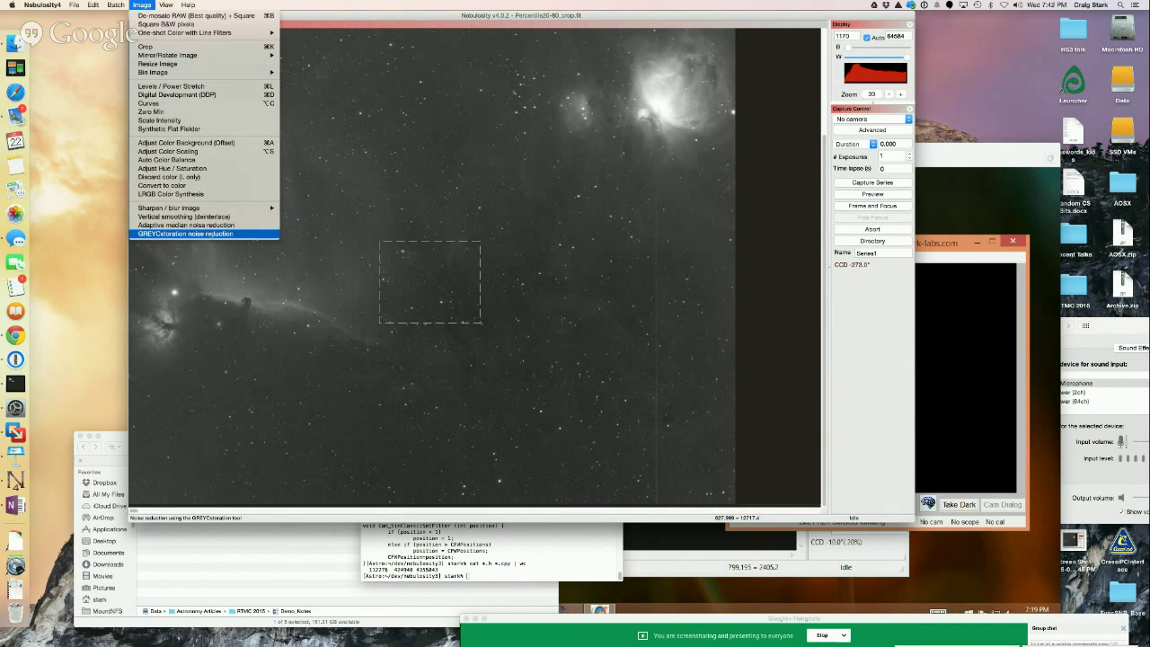
click(186, 225)
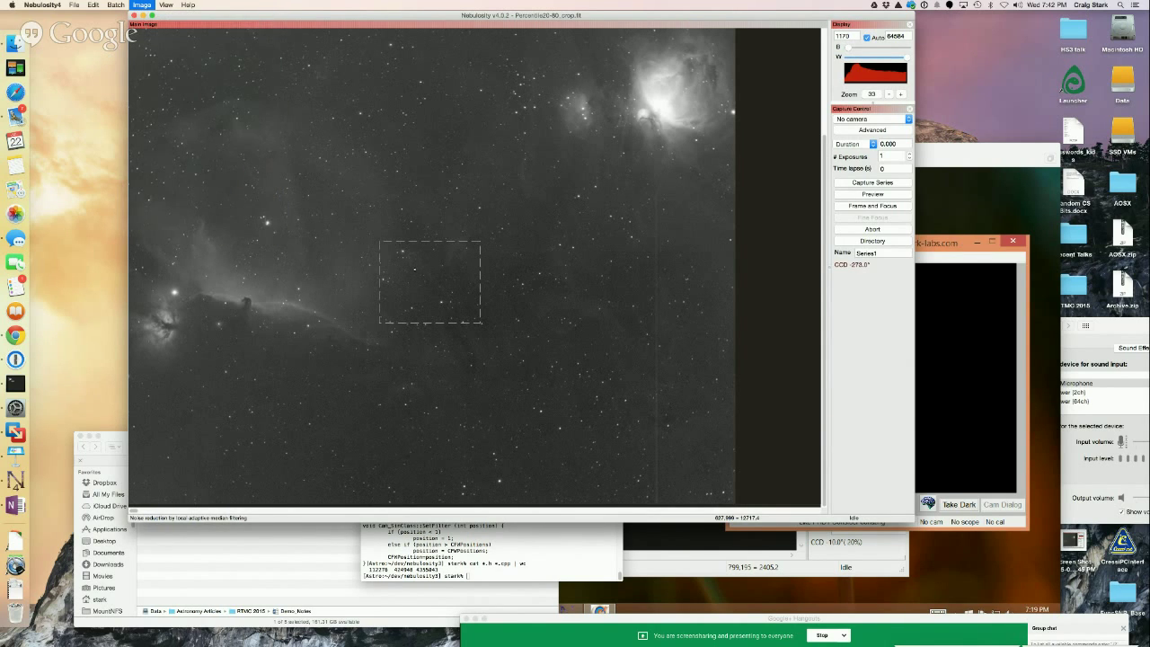
drag(396, 231, 313, 231)
click(355, 248)
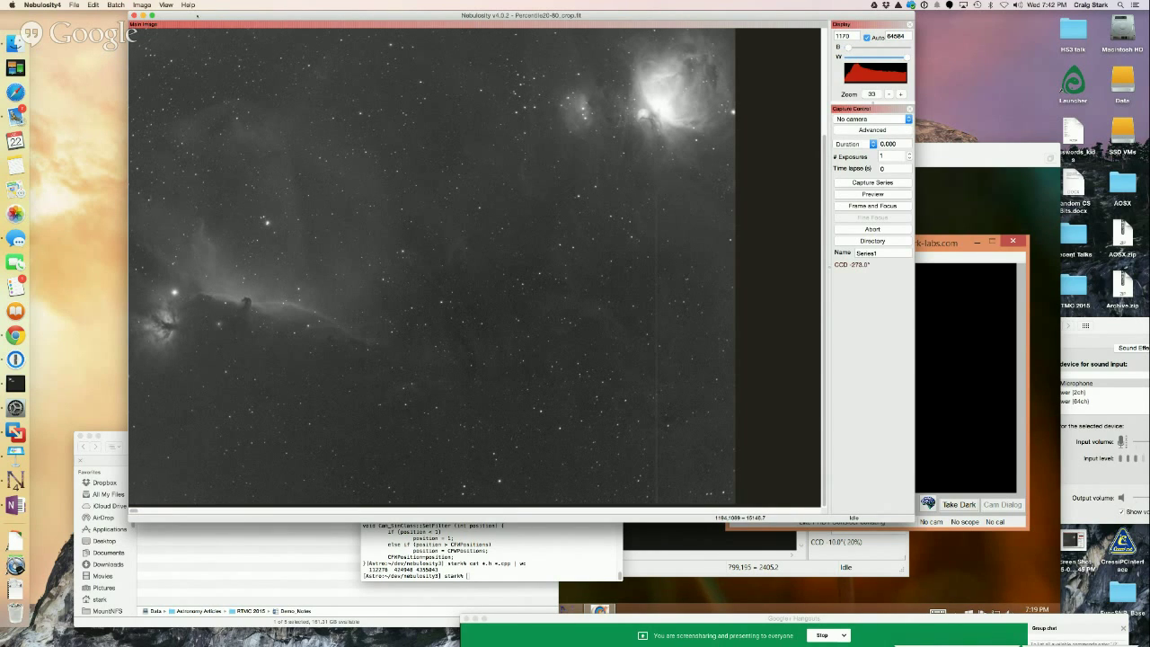
Shift the main window slightly down and open LRGB Color Synthesis.
drag(197, 15, 192, 40)
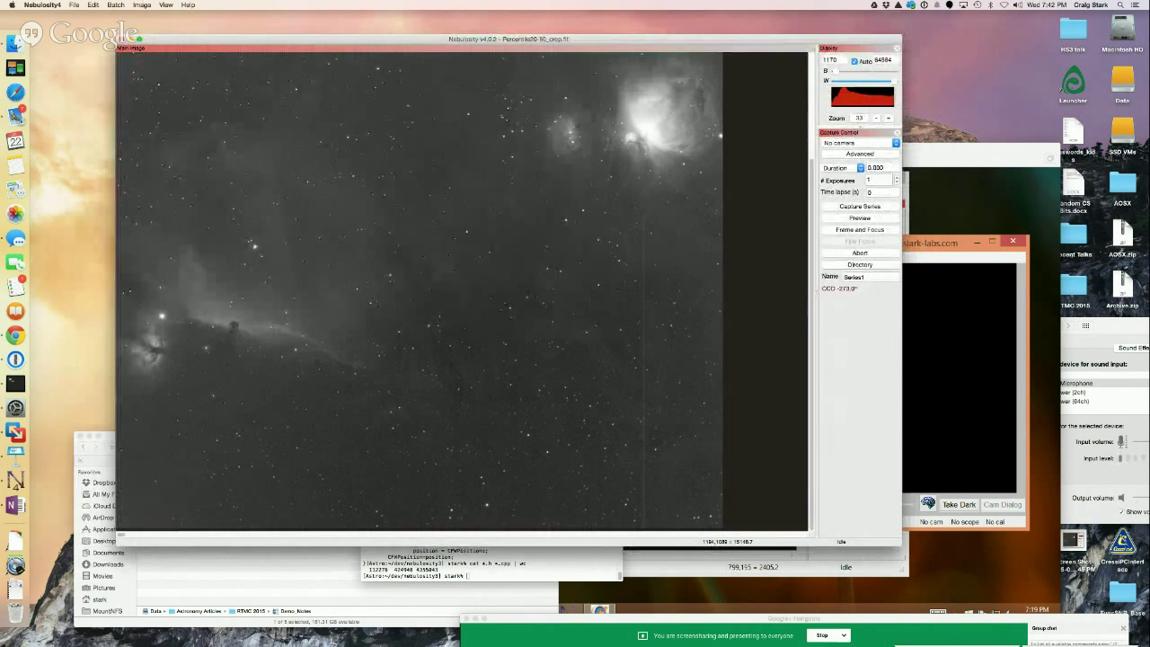
click(142, 4)
click(170, 194)
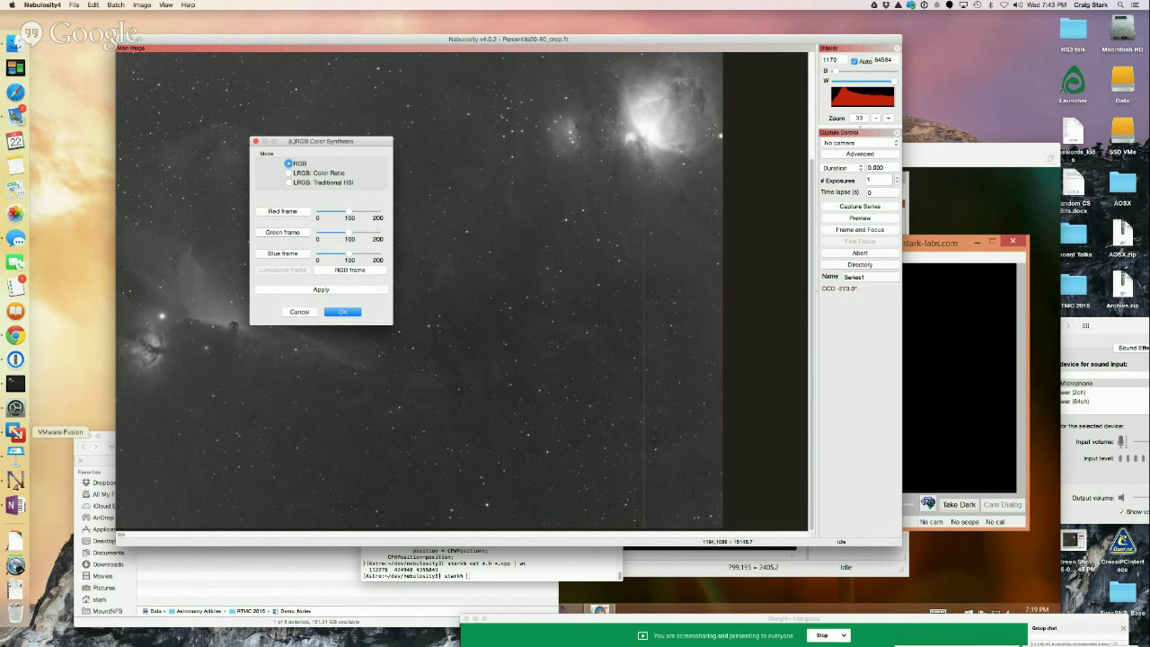
Switch to the RTMC 2015 presentation in Keynote and show both Color vs. Mono sensors slides, ending on the quantum efficiency charts.
click(16, 455)
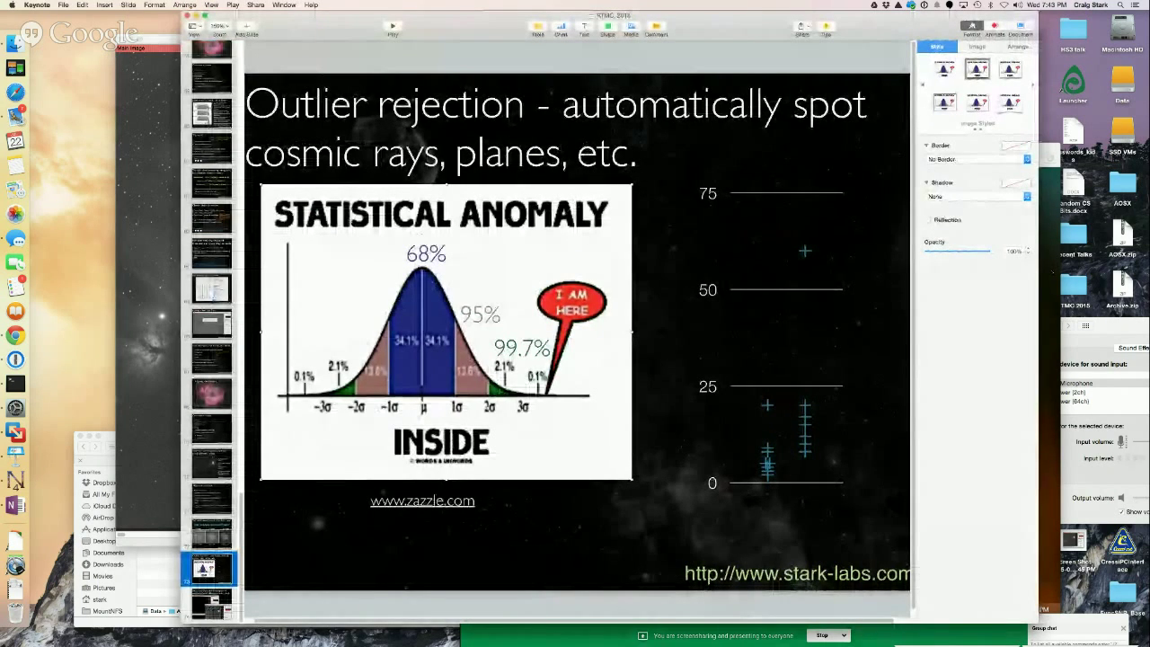
key(super+Tab)
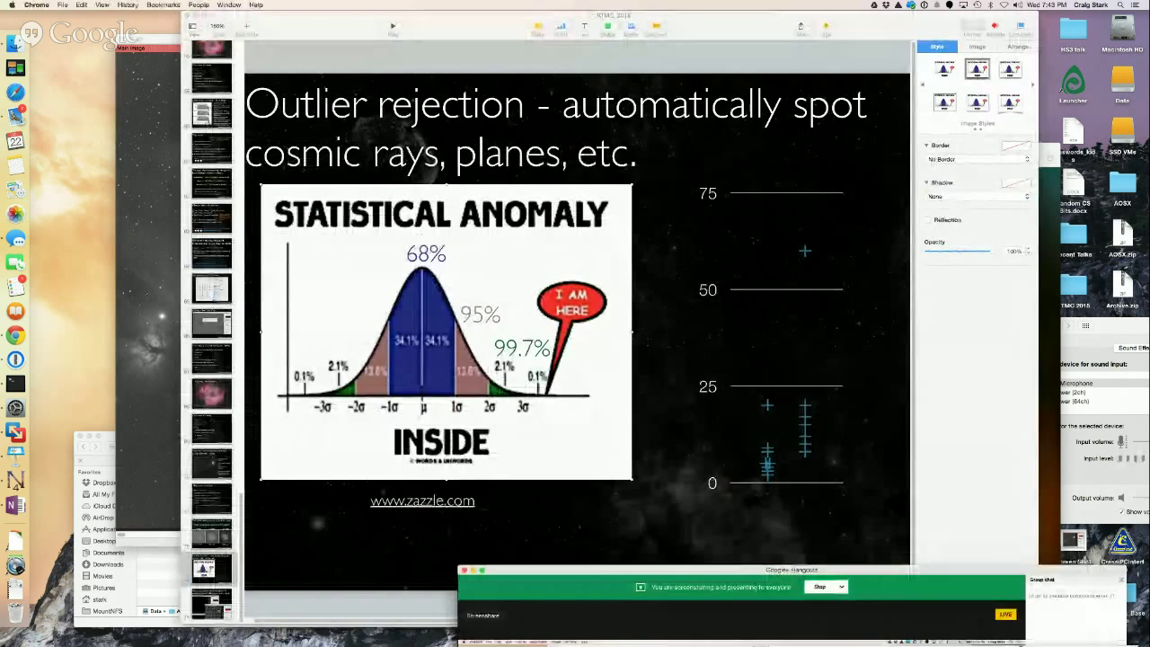
scroll(212, 269, down, 5)
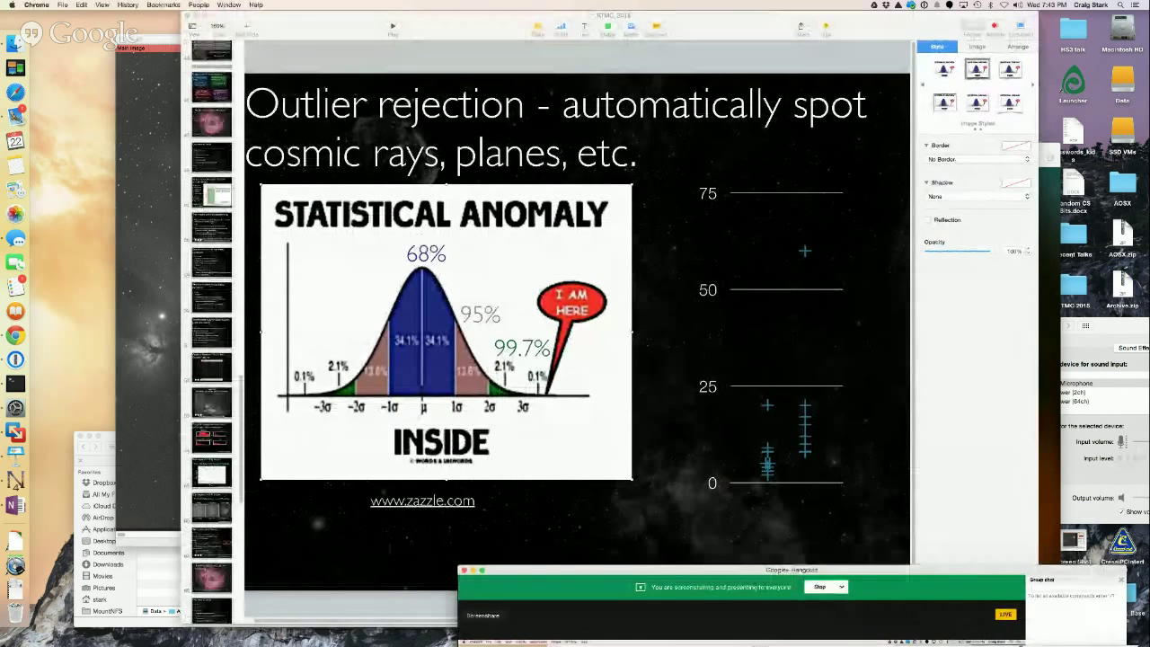
scroll(212, 333, down, 5)
scroll(213, 332, down, 5)
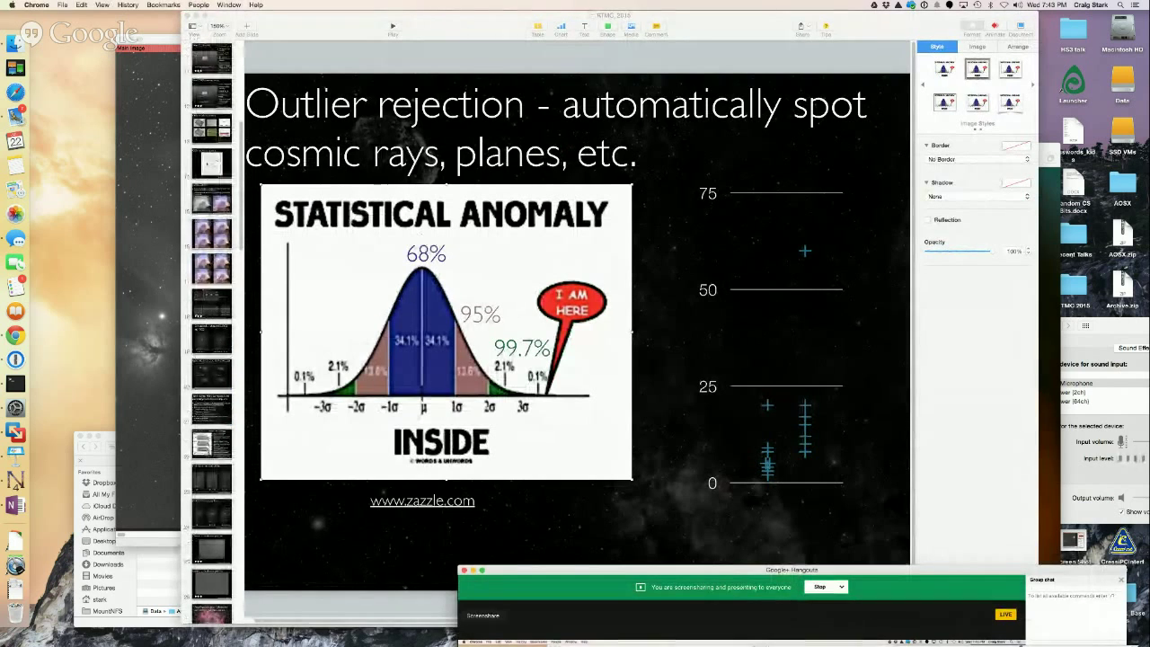
click(212, 127)
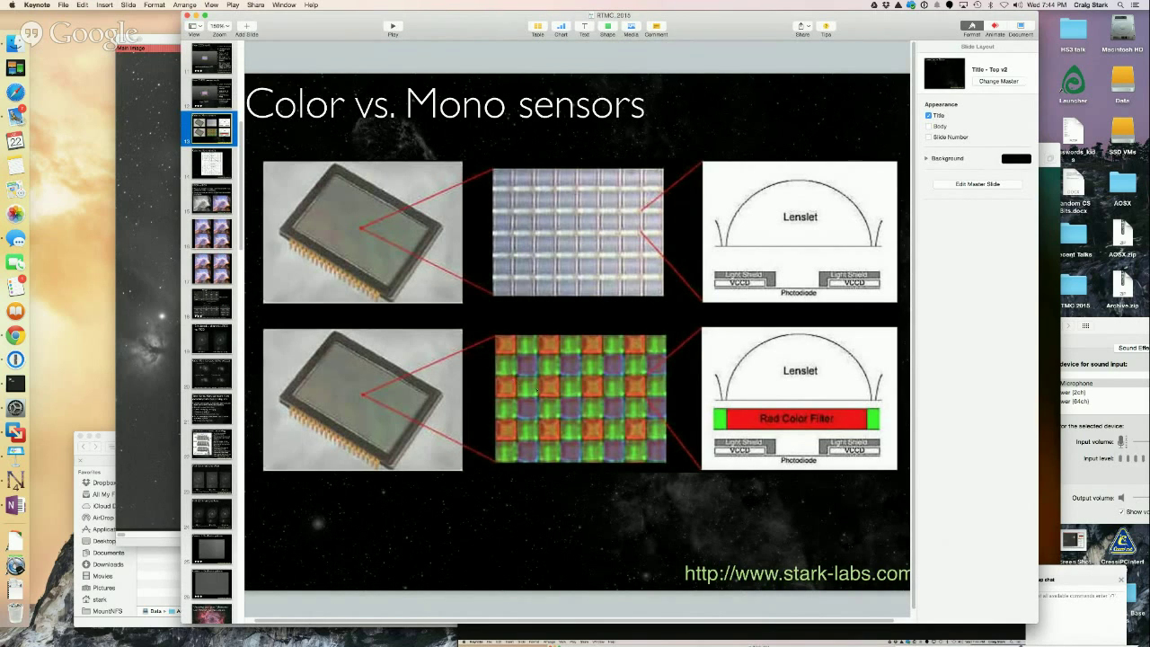
click(212, 163)
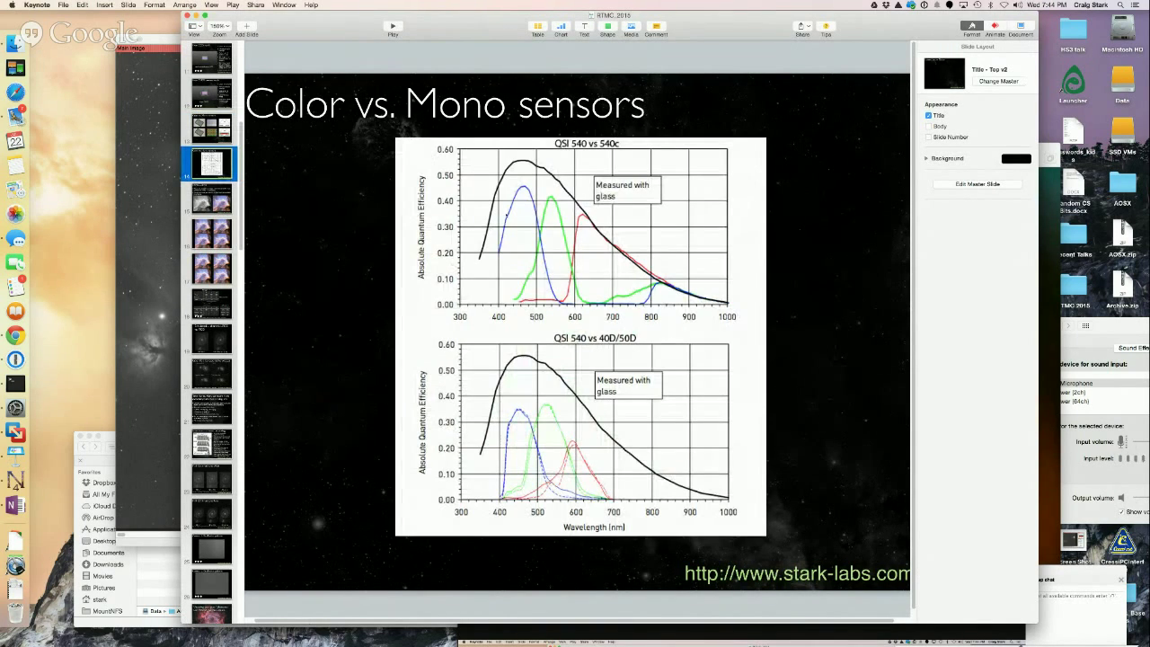